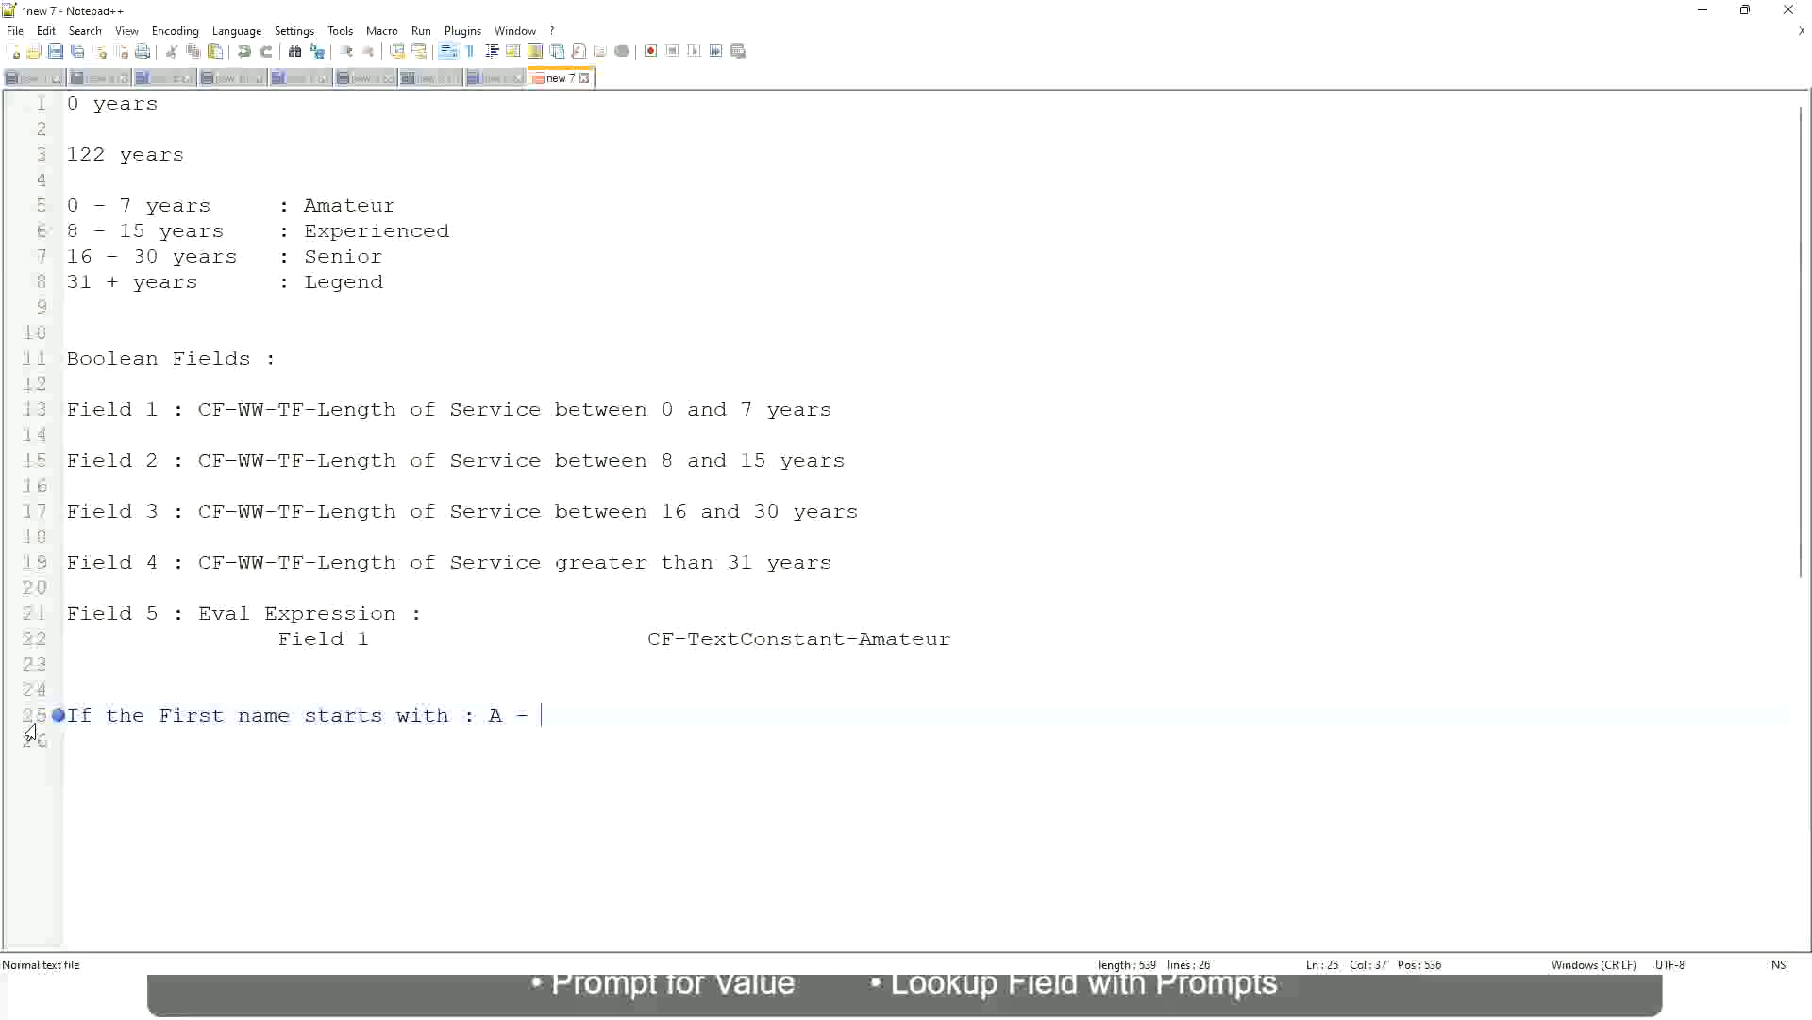
Complete the first-name rule on line 25 with the range A - G and the label A Listers
type("G")
type(":")
key("Tab")
type("A lI")
key("BackSpace")
key("BackSpace")
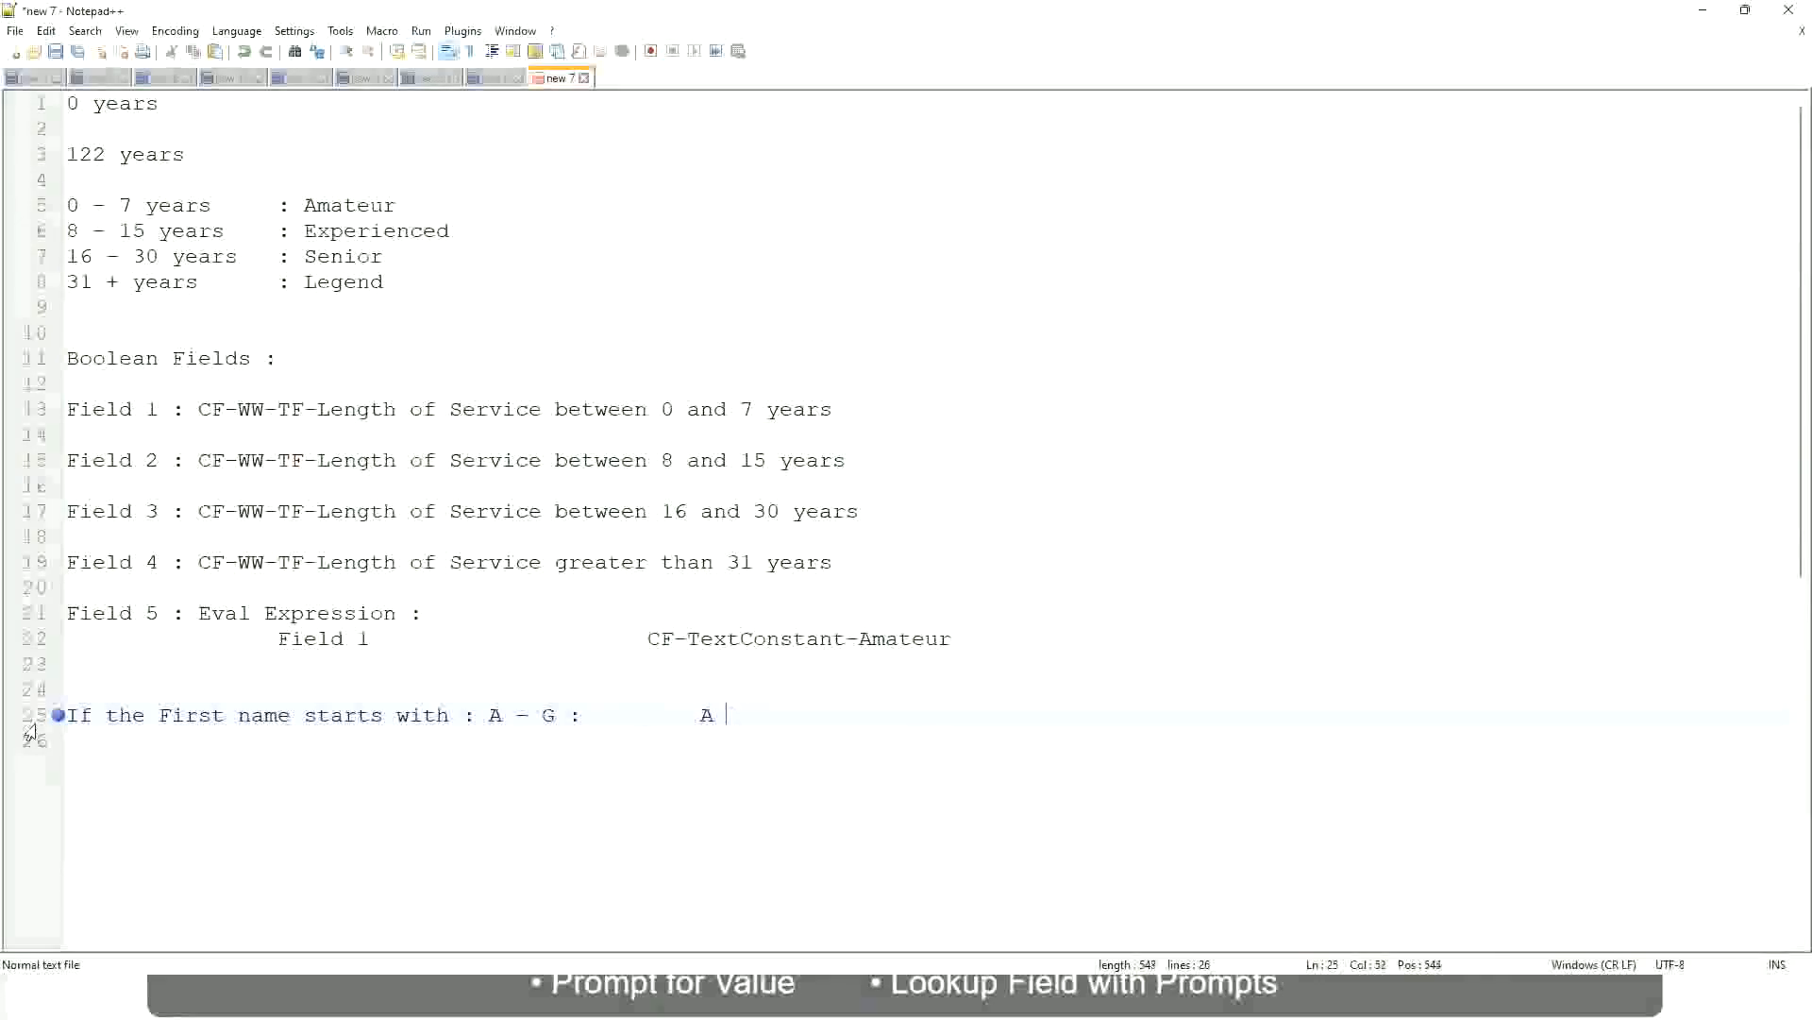
type("Listers")
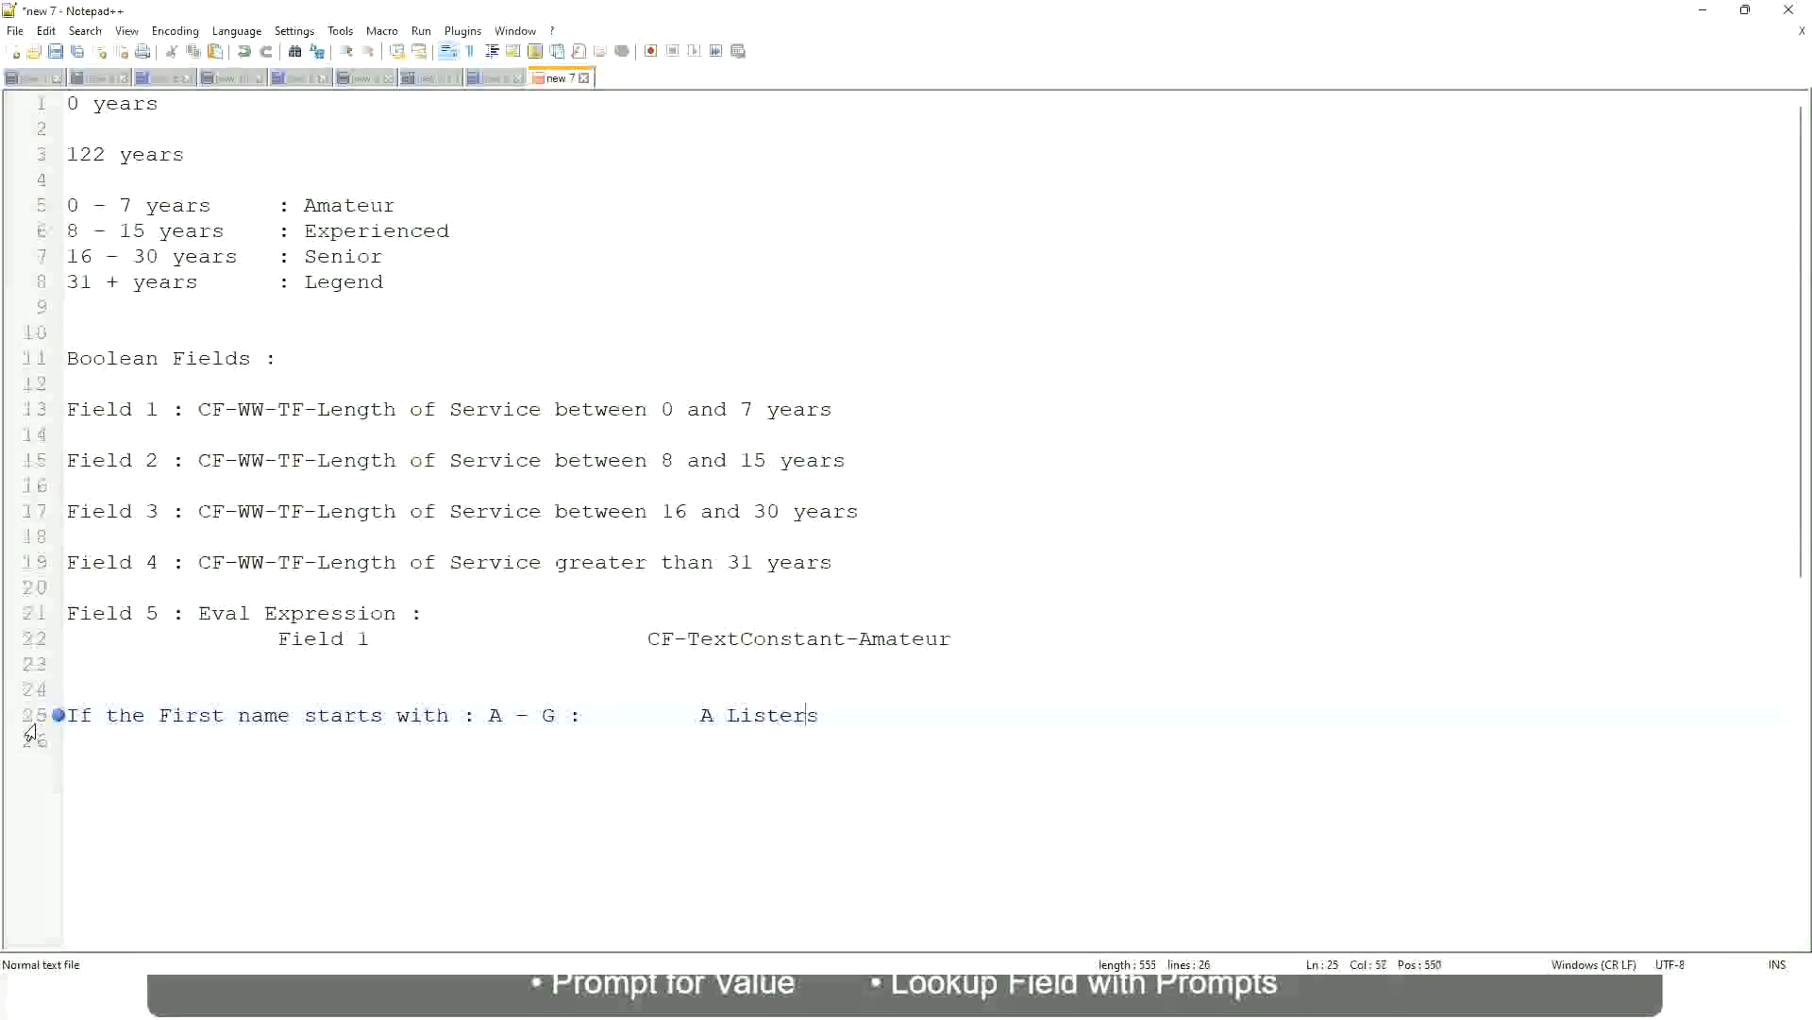
Enclose the A Listers label in double quotation marks and start a new line below it
key("Left")
key("Left")
key("Left")
key("Left")
key("Left")
key("Left")
key("Left")
key("Left")
type("\"\"")
key("Right")
key("Right")
key("Right")
key("Right")
key("Left")
key("Left")
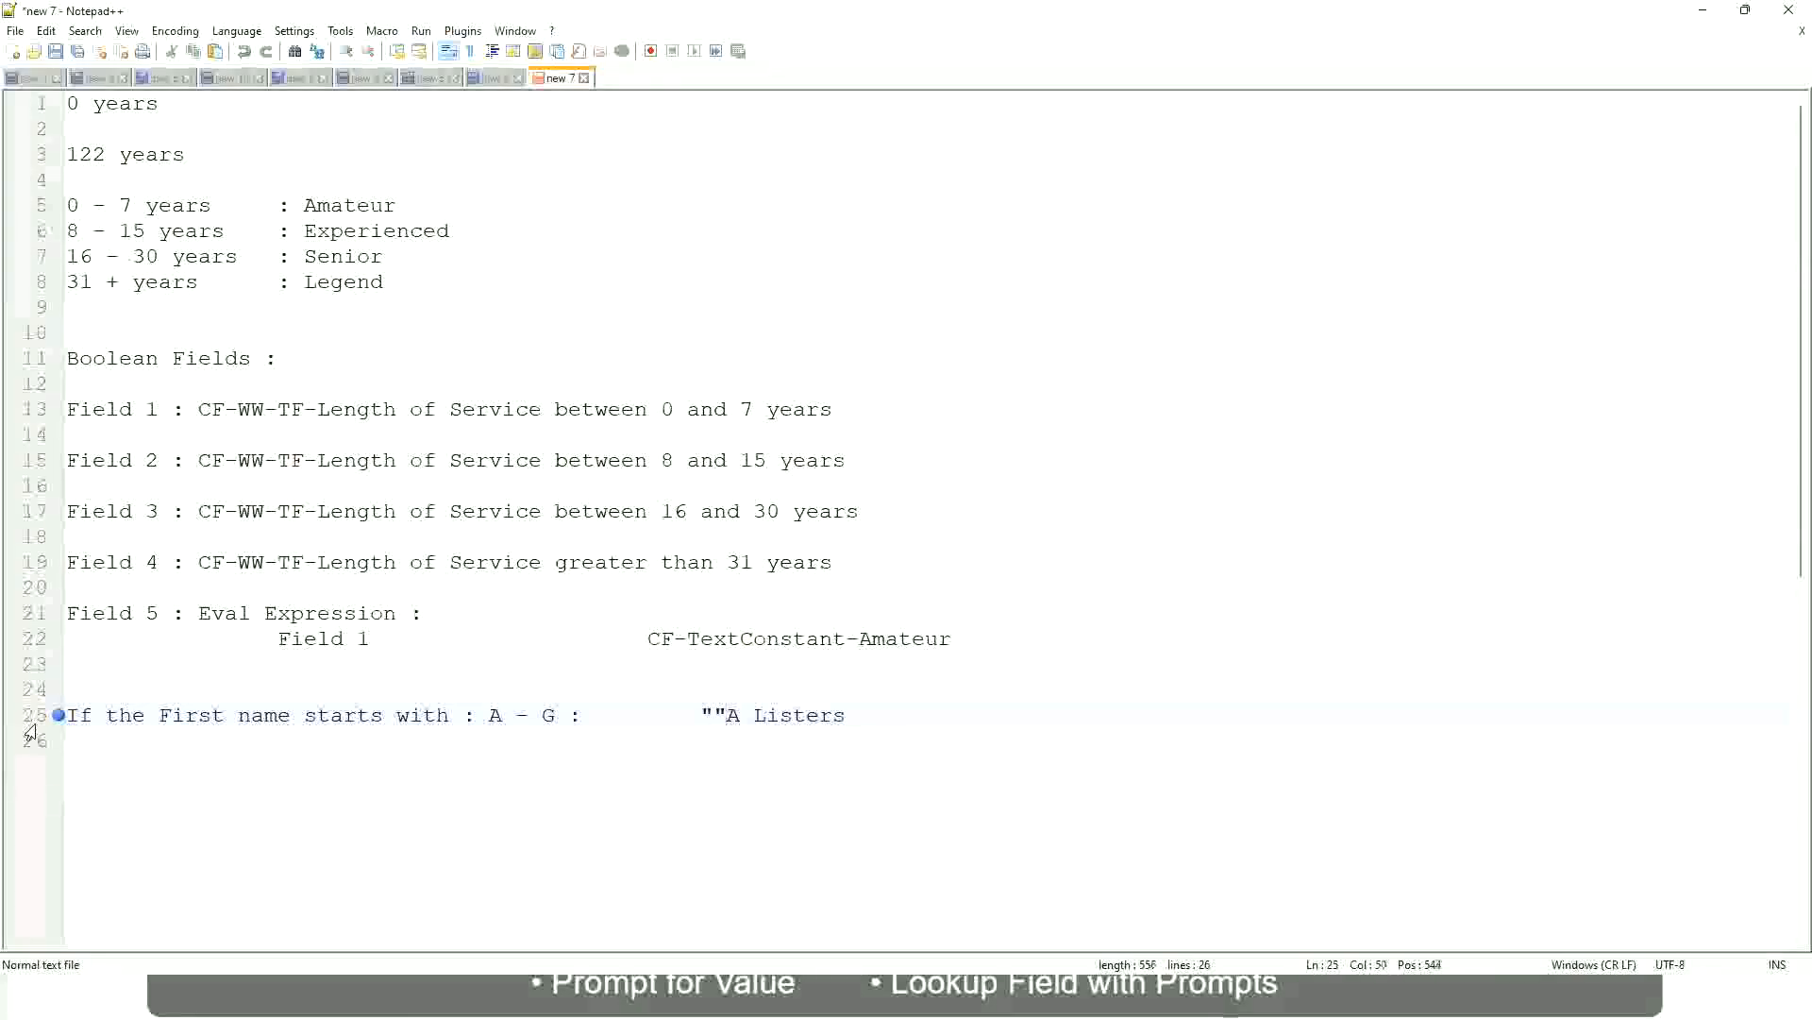
key("BackSpace")
key("Right")
key("Right")
key("Right")
key("Right")
key("Right")
key("Right")
key("Right")
key("Right")
key("Right")
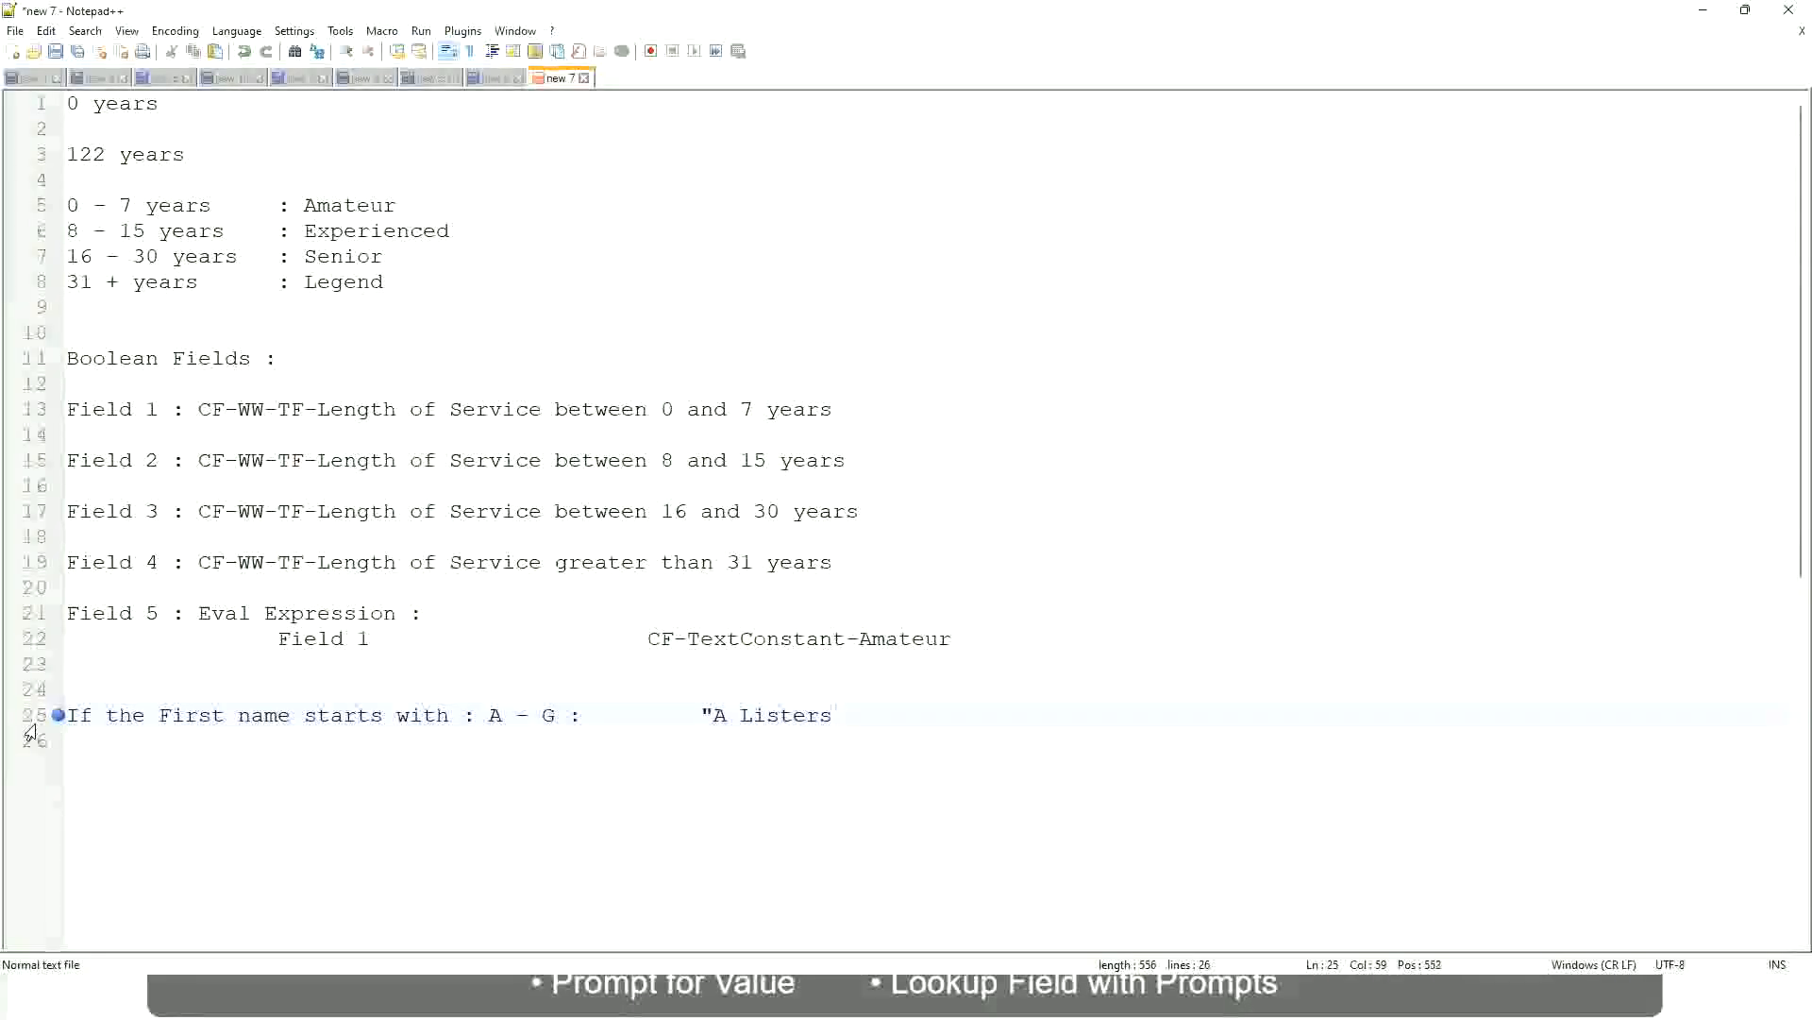
key("Return")
type("\"")
key("BackSpace")
key("BackSpace")
type("\"\"")
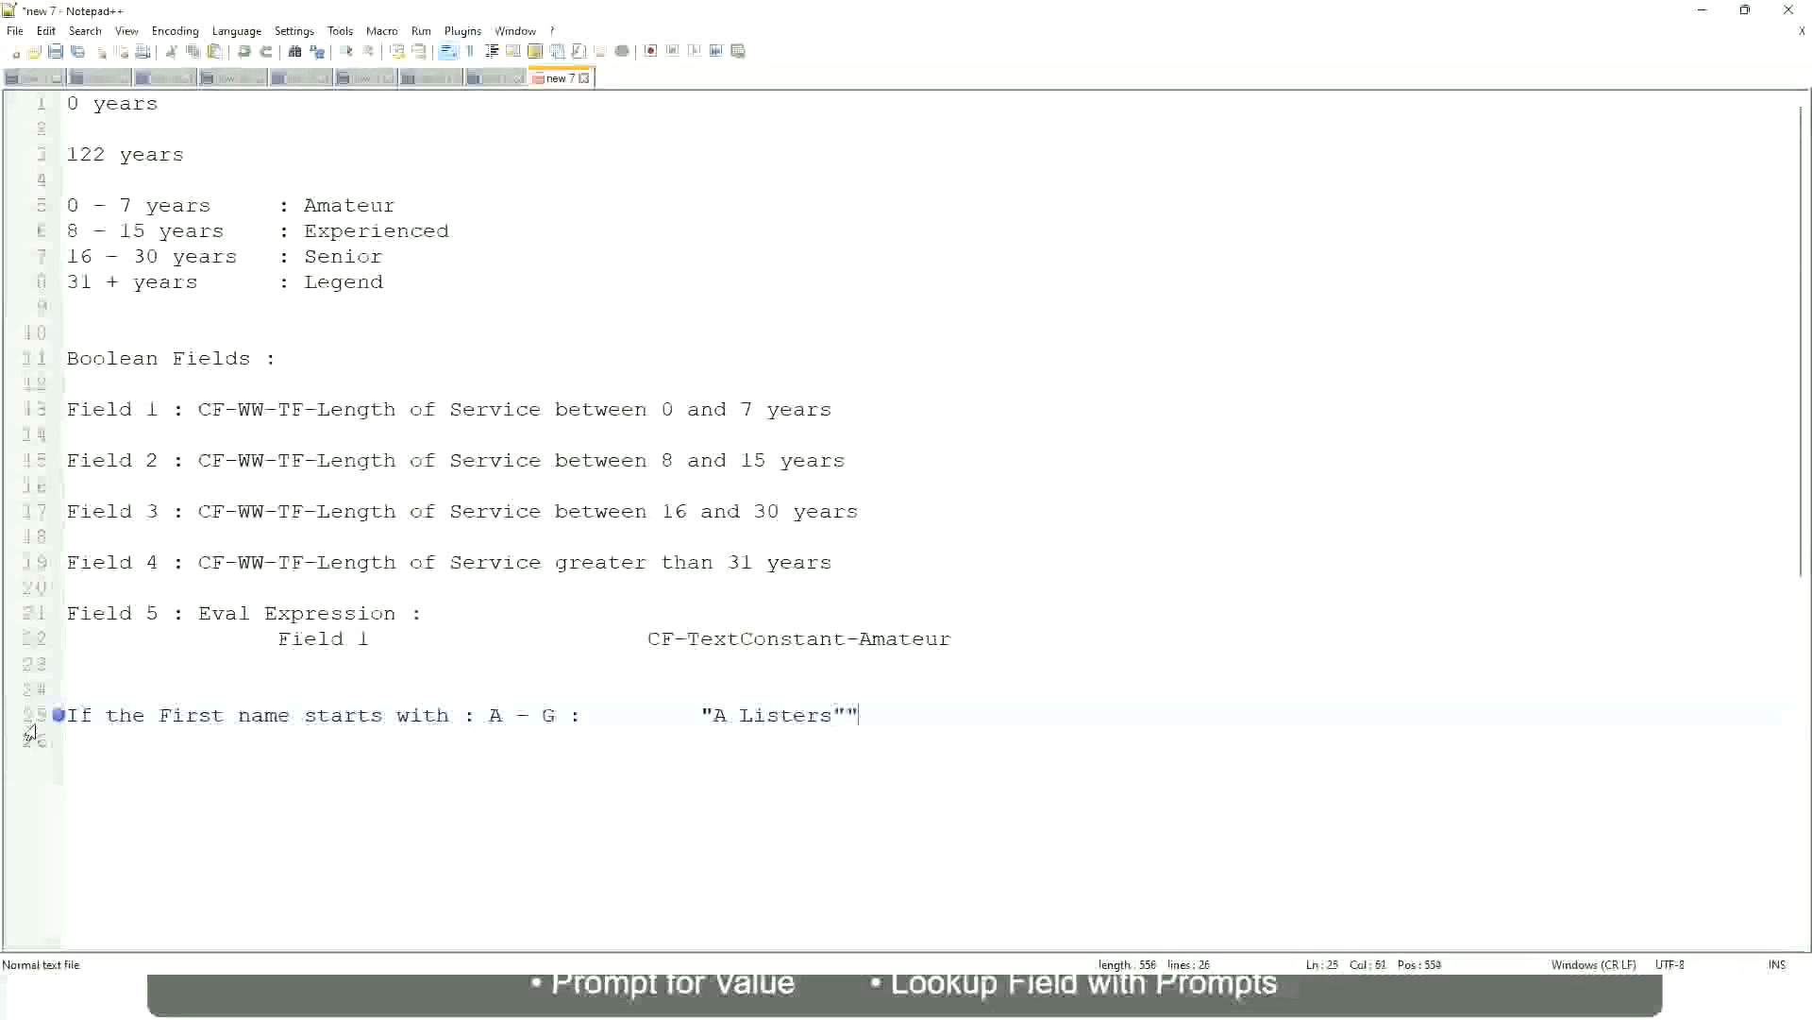
key("BackSpace")
key("Return")
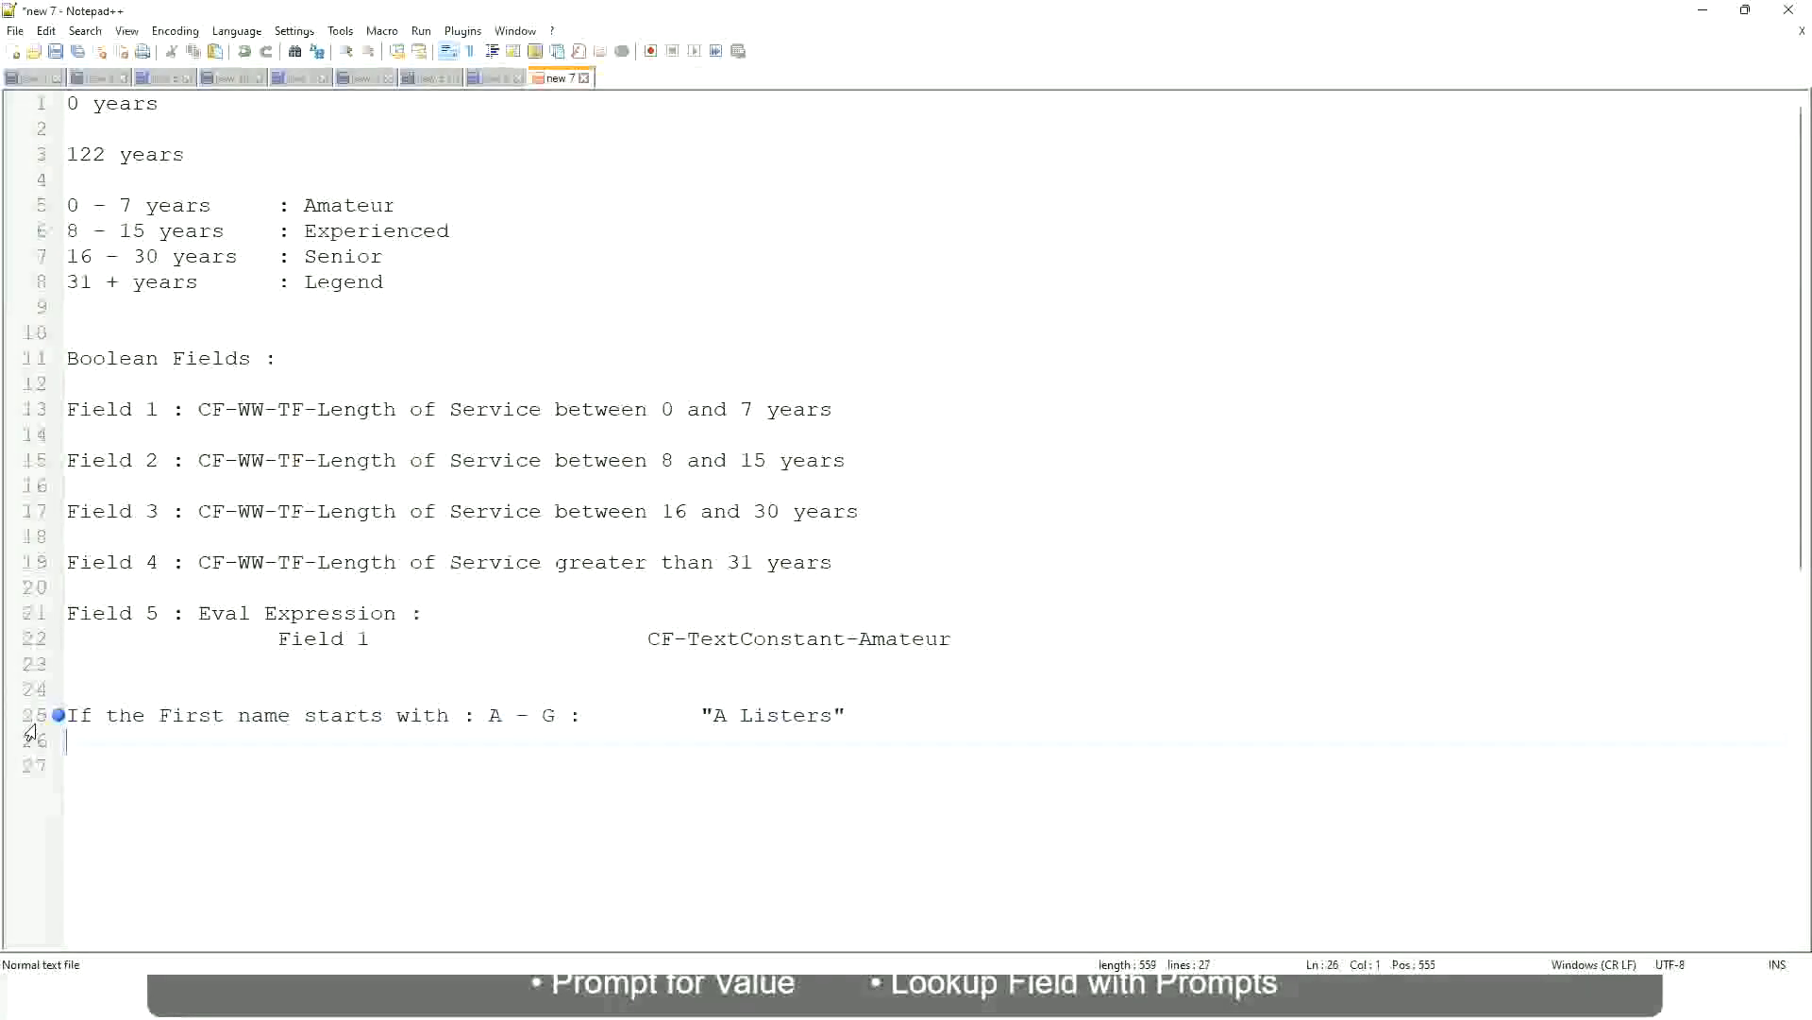
Add a second first-name rule for H - P with the aligned label "His Majesty"
type("H -")
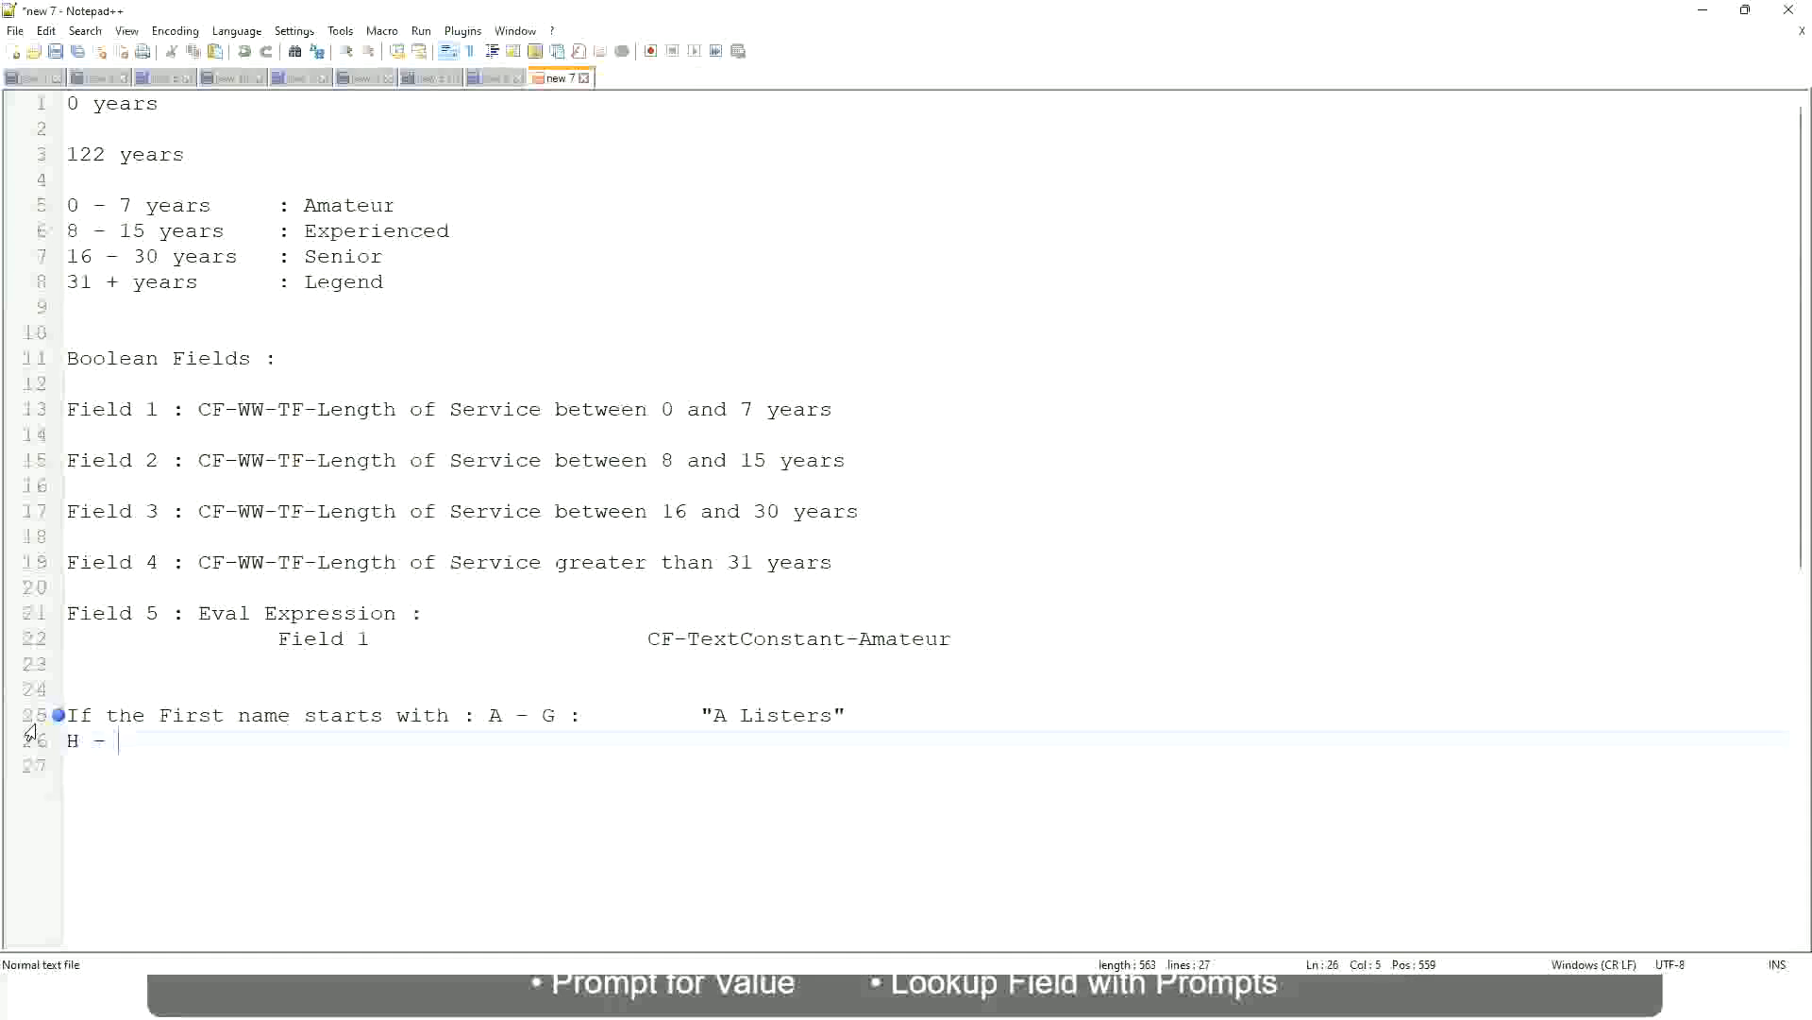
type("P")
key("Tab")
key("Tab")
key("Tab")
key("Tab")
key("Tab")
key("Tab")
key("Tab")
key("Tab")
key("Tab")
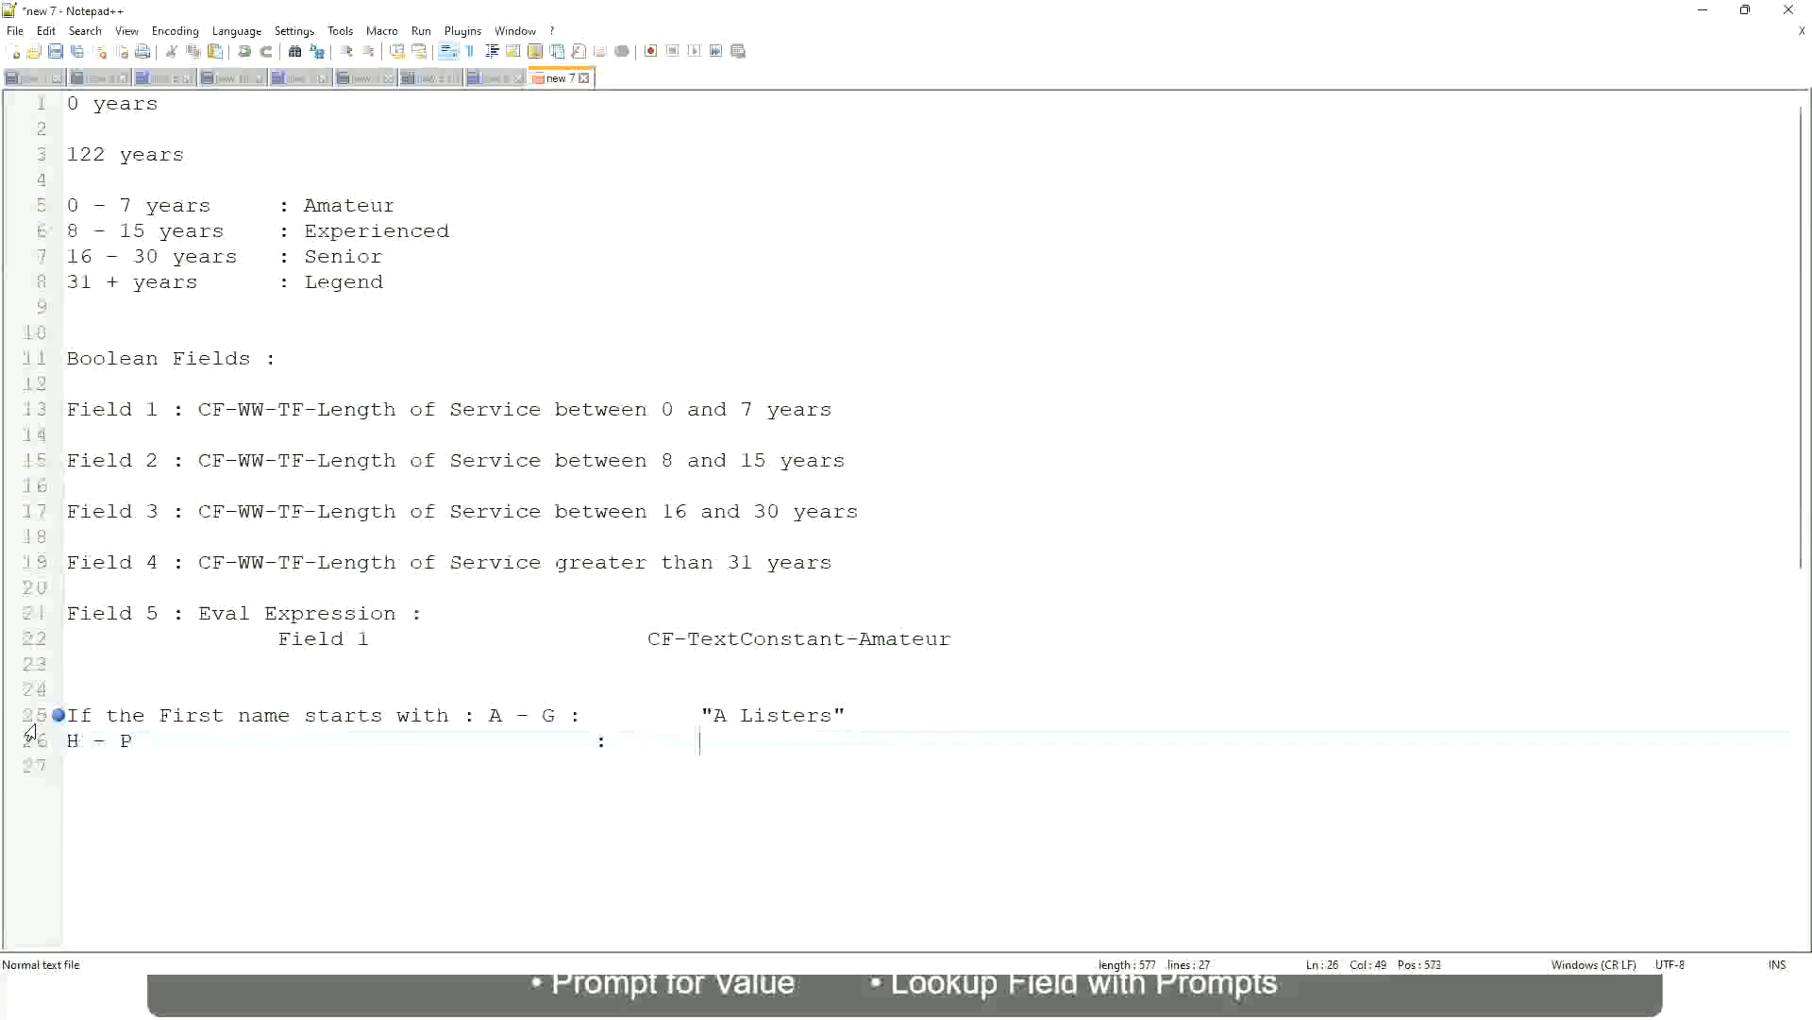
type("\"His Maje")
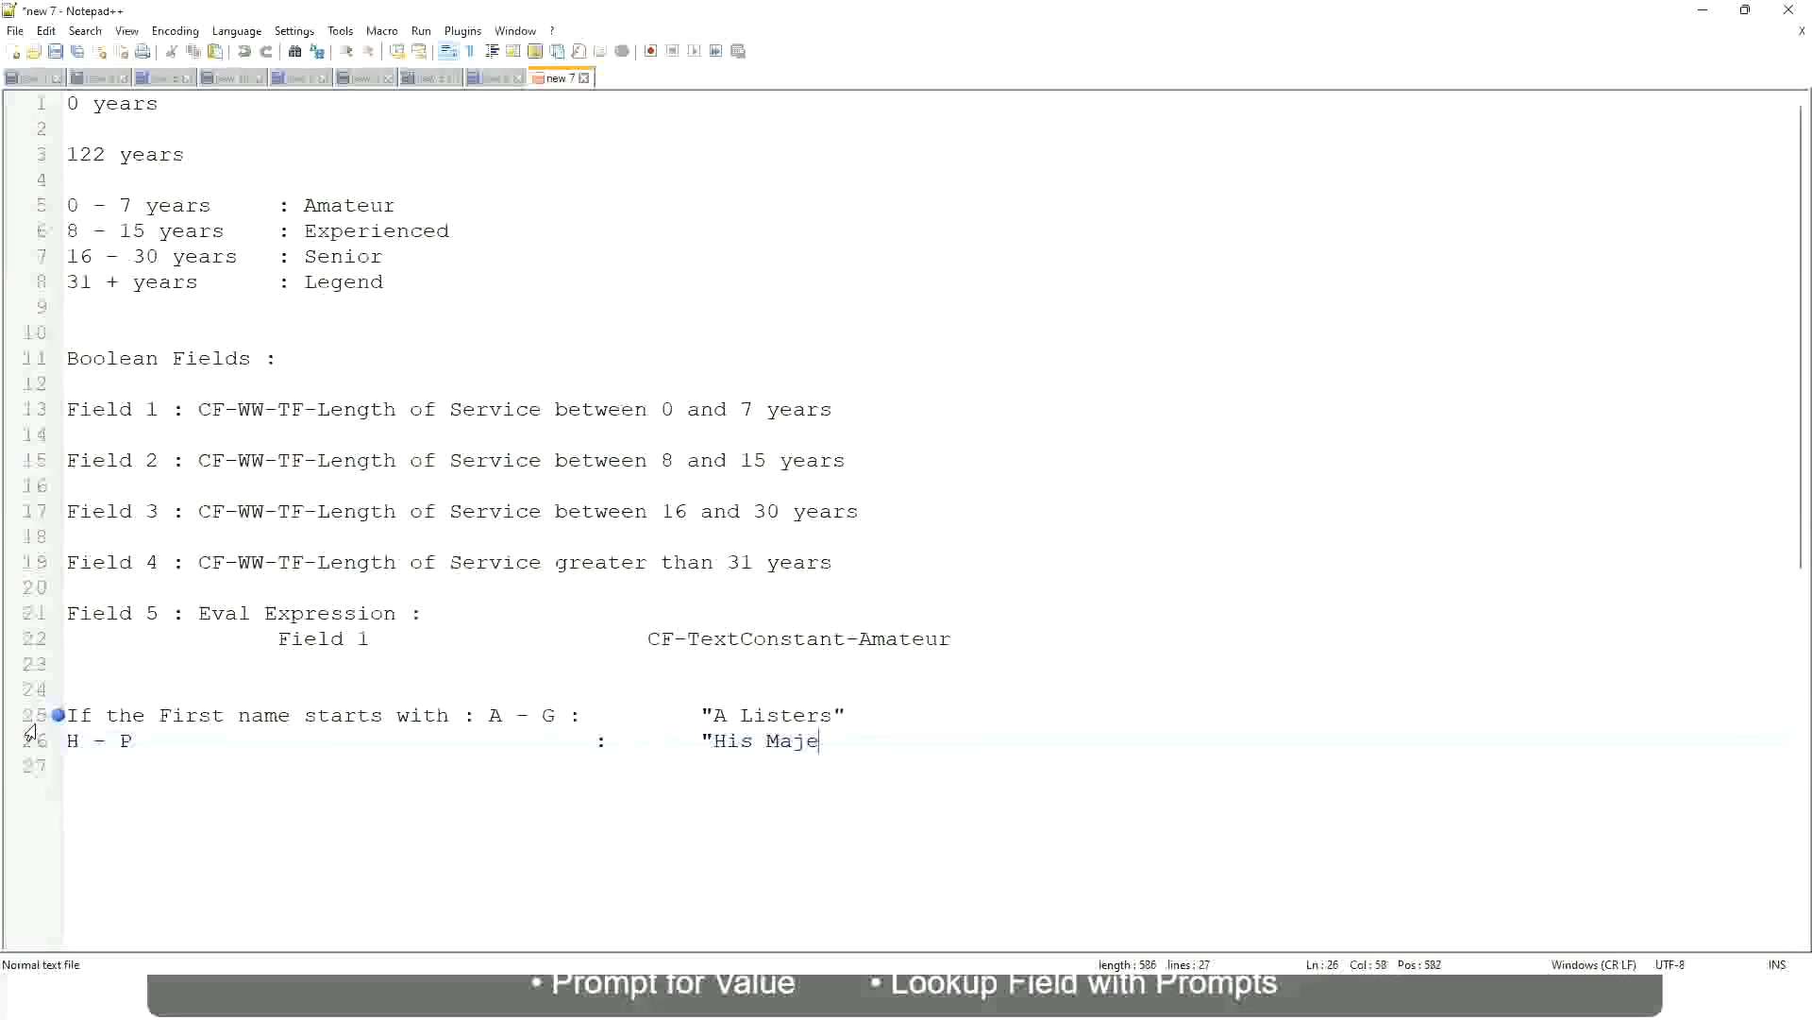
type("sty\"\"")
key("BackSpace")
key("Return")
Add a third first-name rule for L - Z with the aligned label "Lords"
type("L - ")
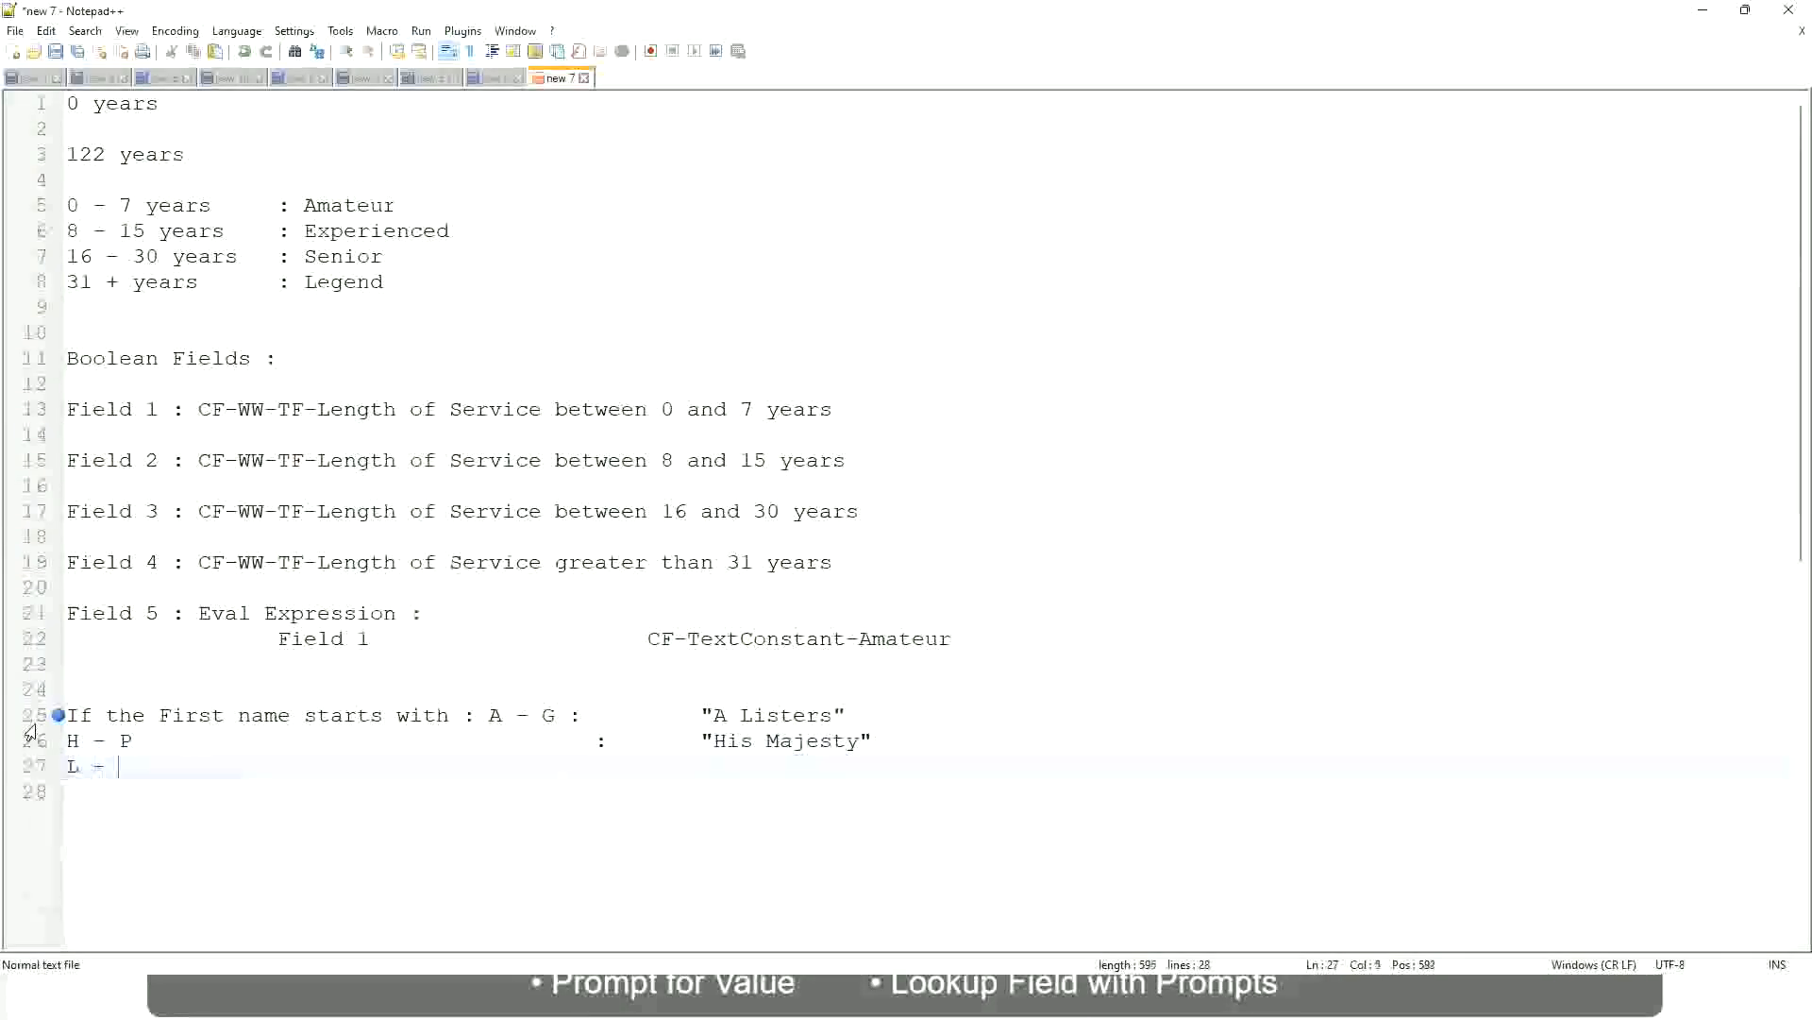
type("Z")
key("Tab")
key("Tab")
key("Tab")
key("Tab")
type(":")
key("Tab")
key("Tab")
type("\"Lords")
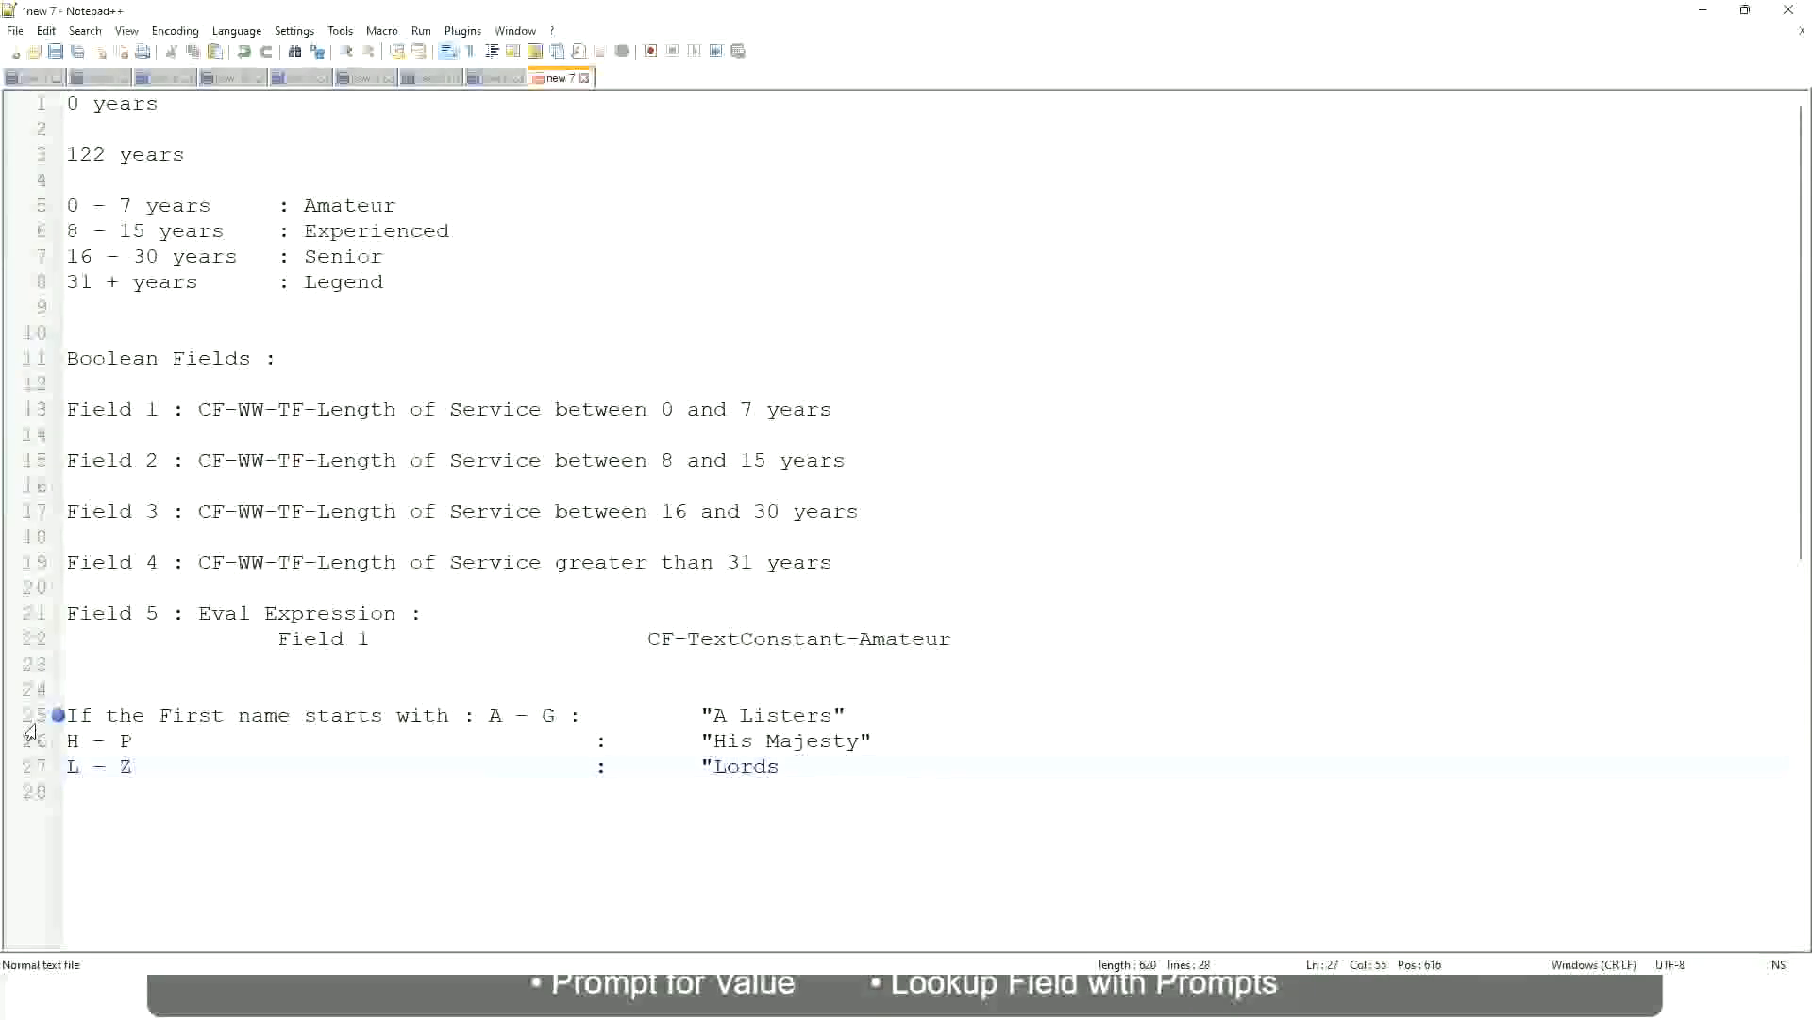
type("\"\"")
key("BackSpace")
Replace the three first-name rule lines with a single new line beginning with "If"
left_click(806, 771)
left_click_drag(803, 768, 865, 715)
left_click(779, 720)
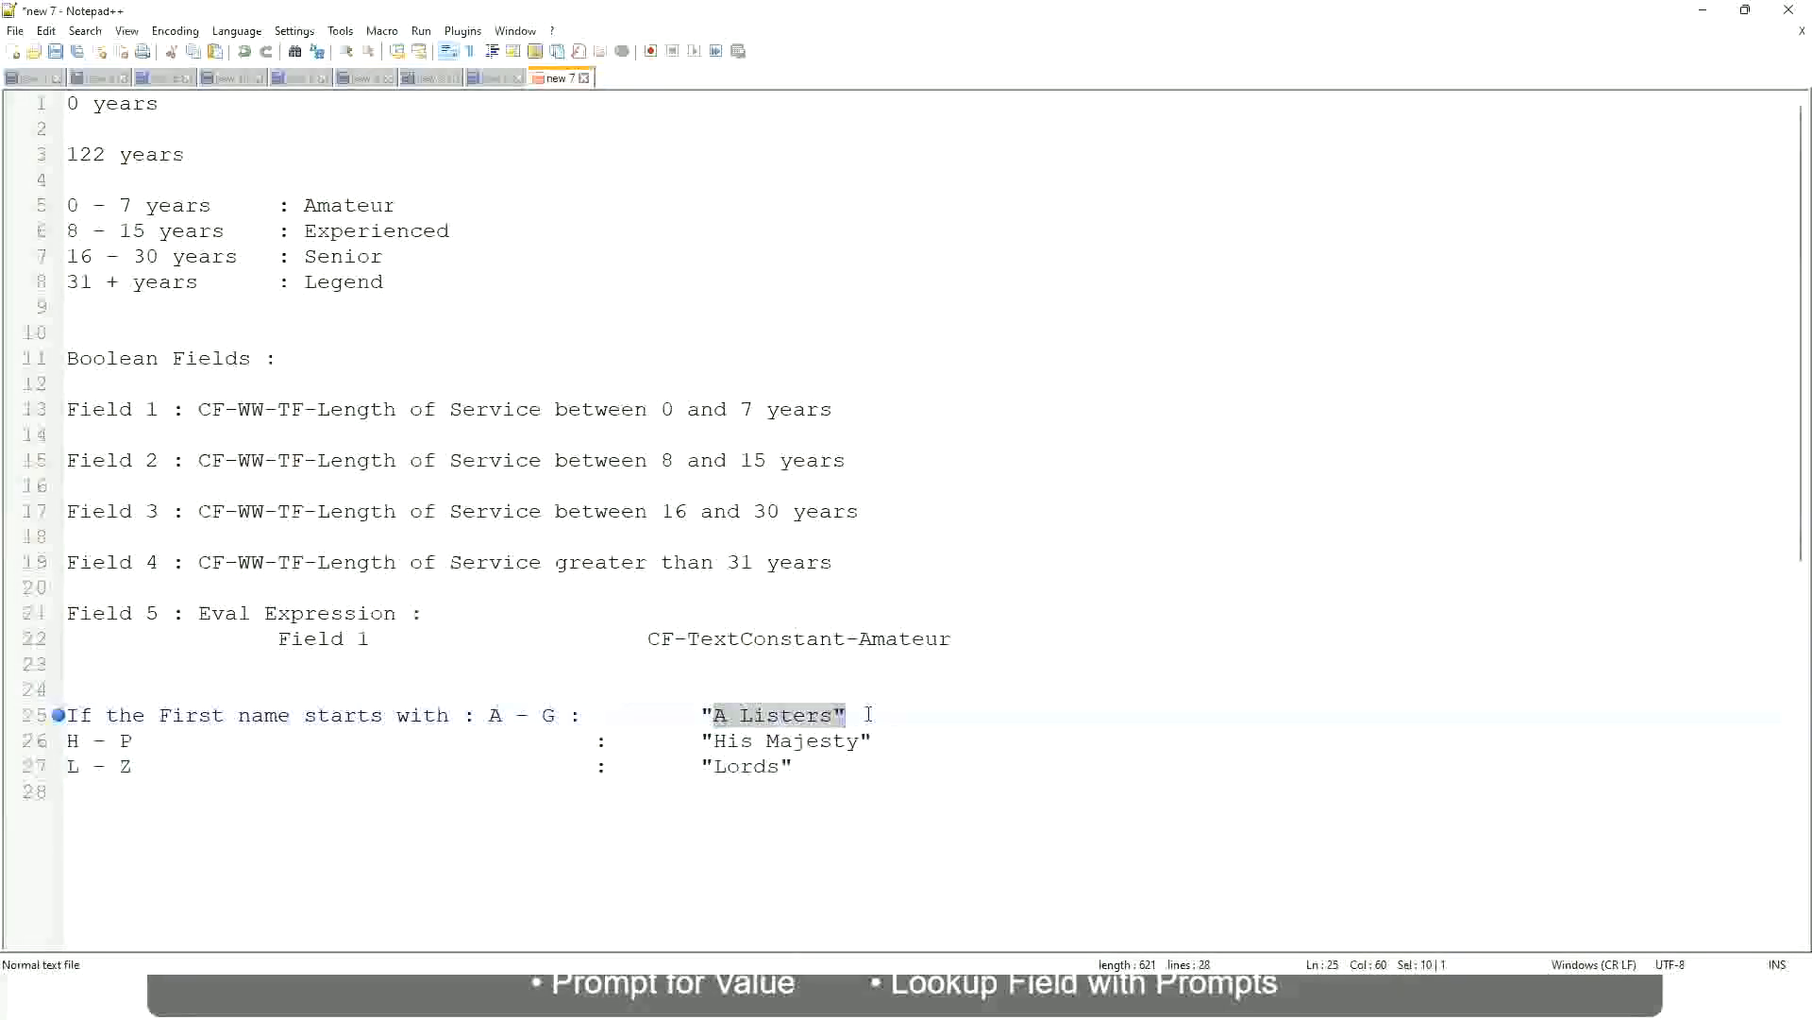
left_click(819, 745)
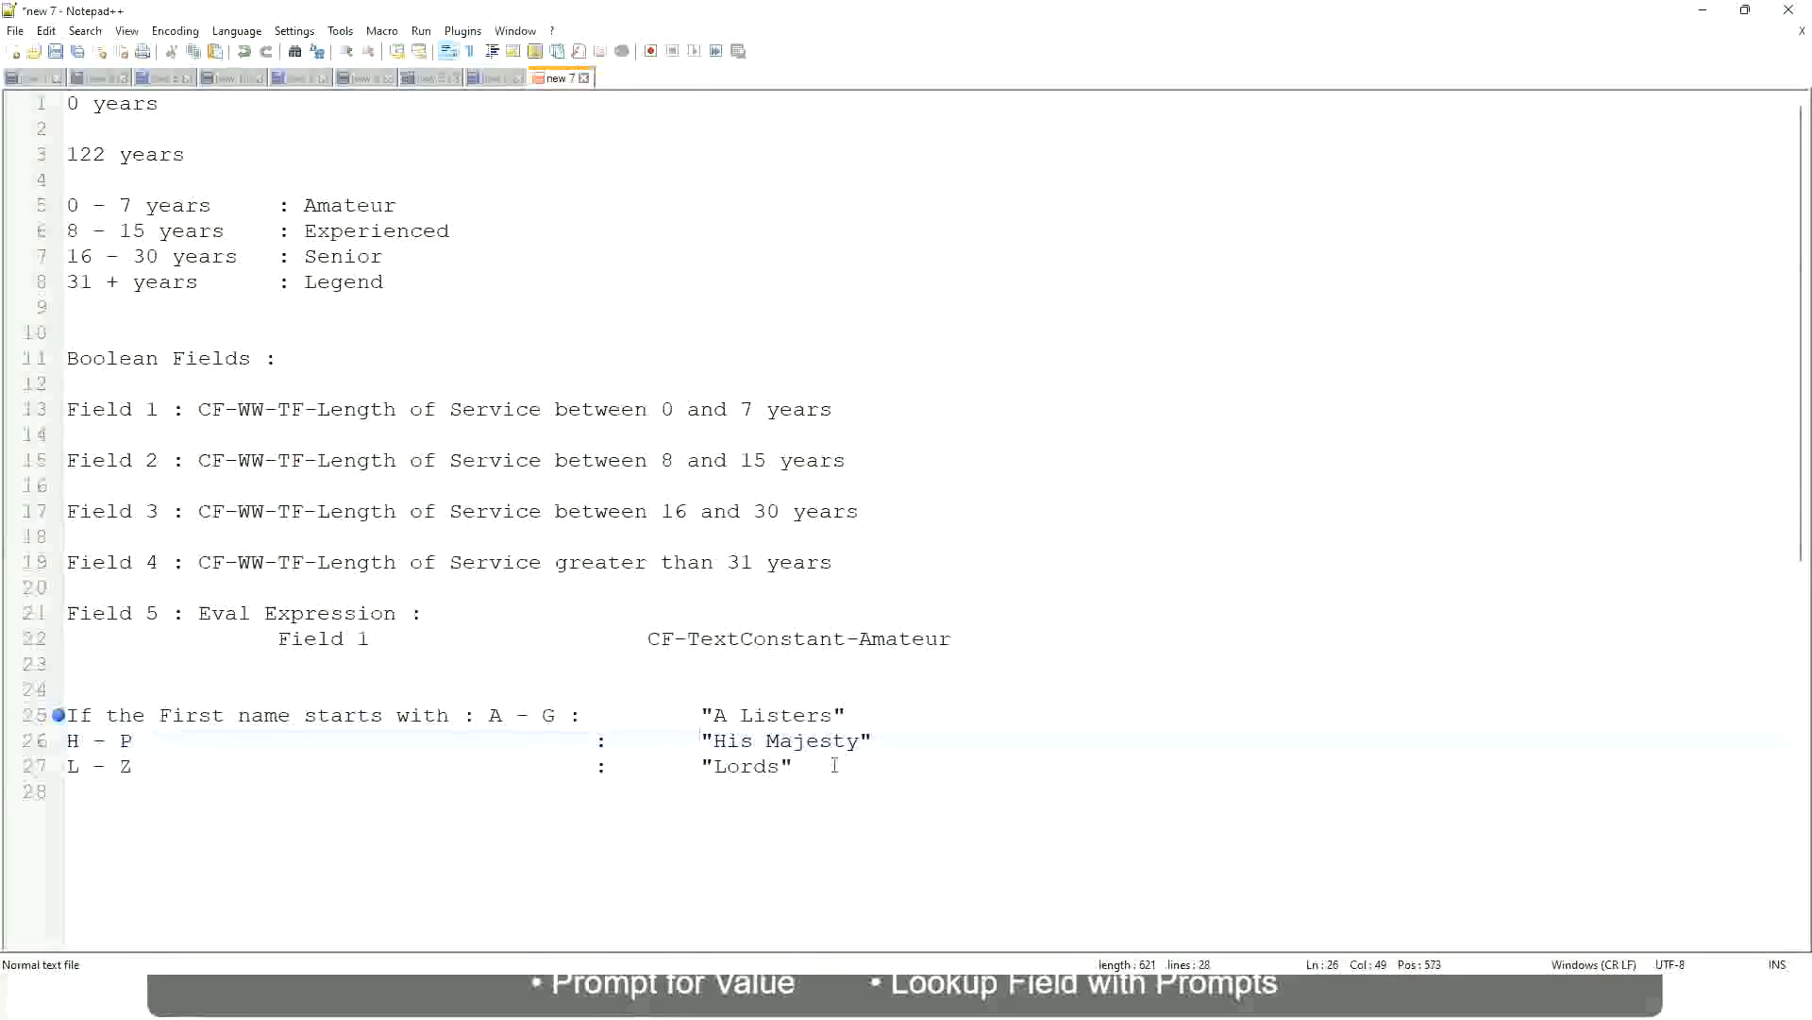
left_click_drag(837, 766, 58, 717)
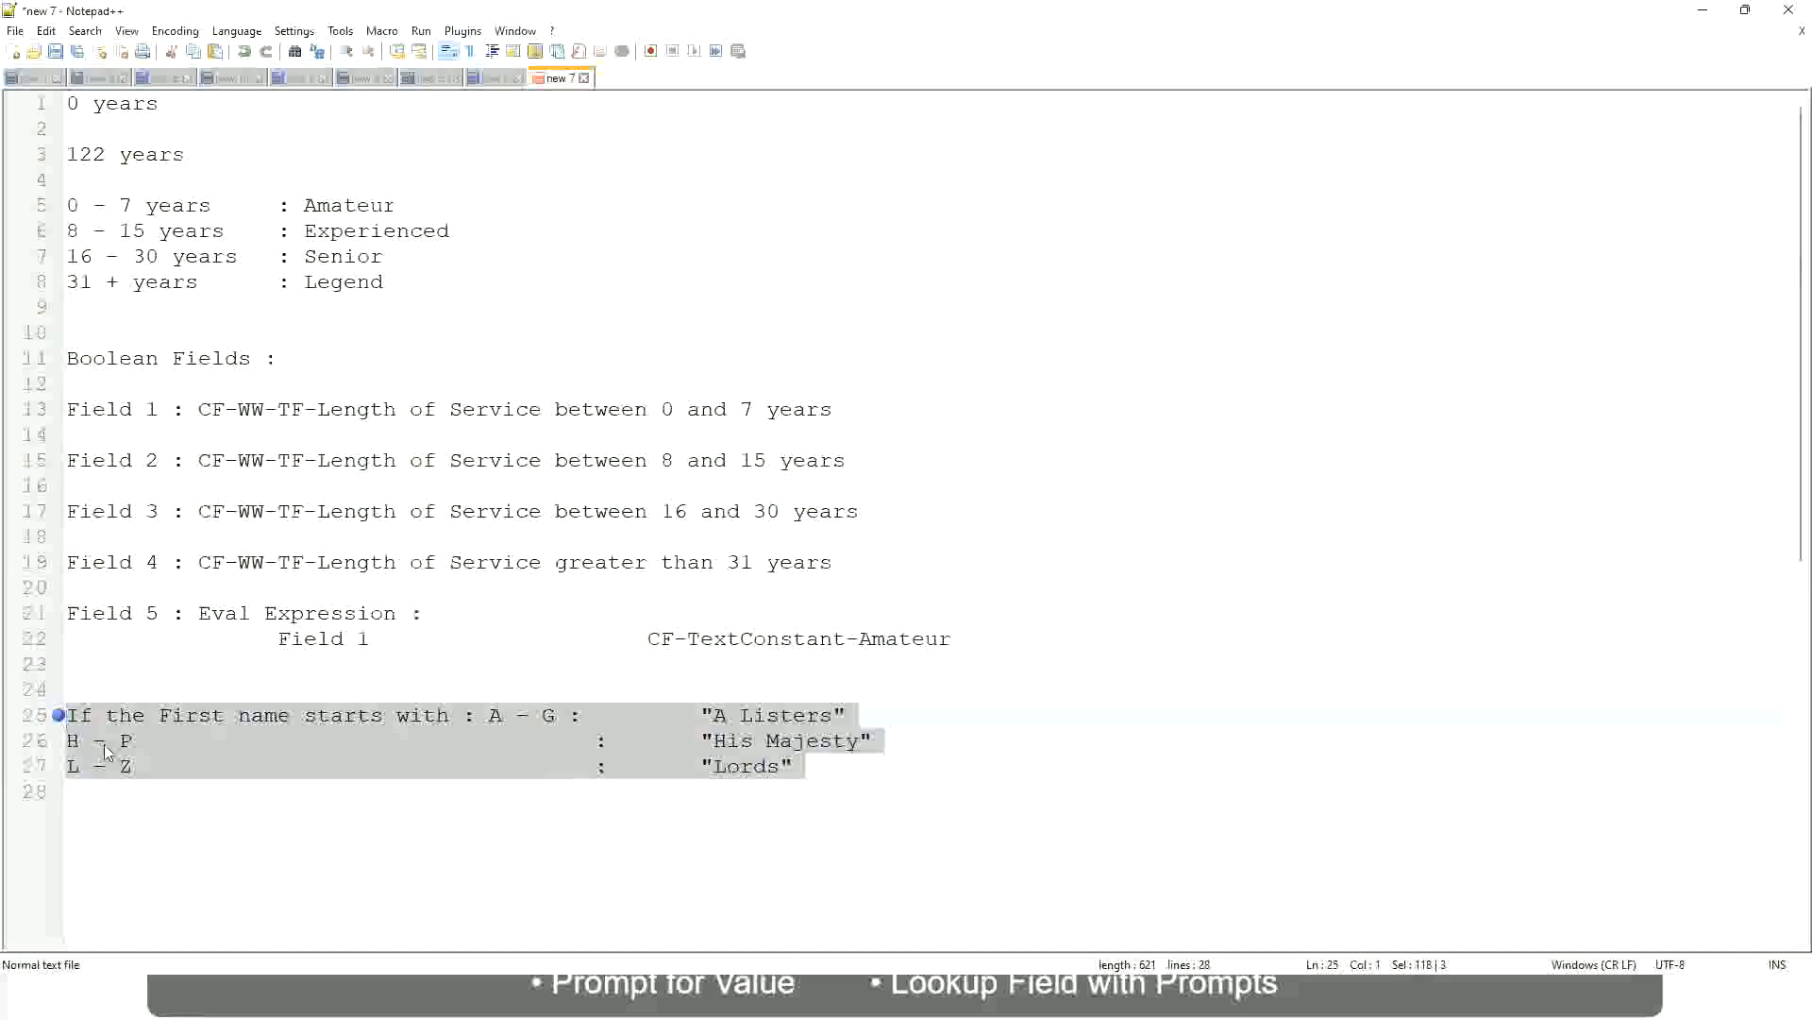
type("If ")
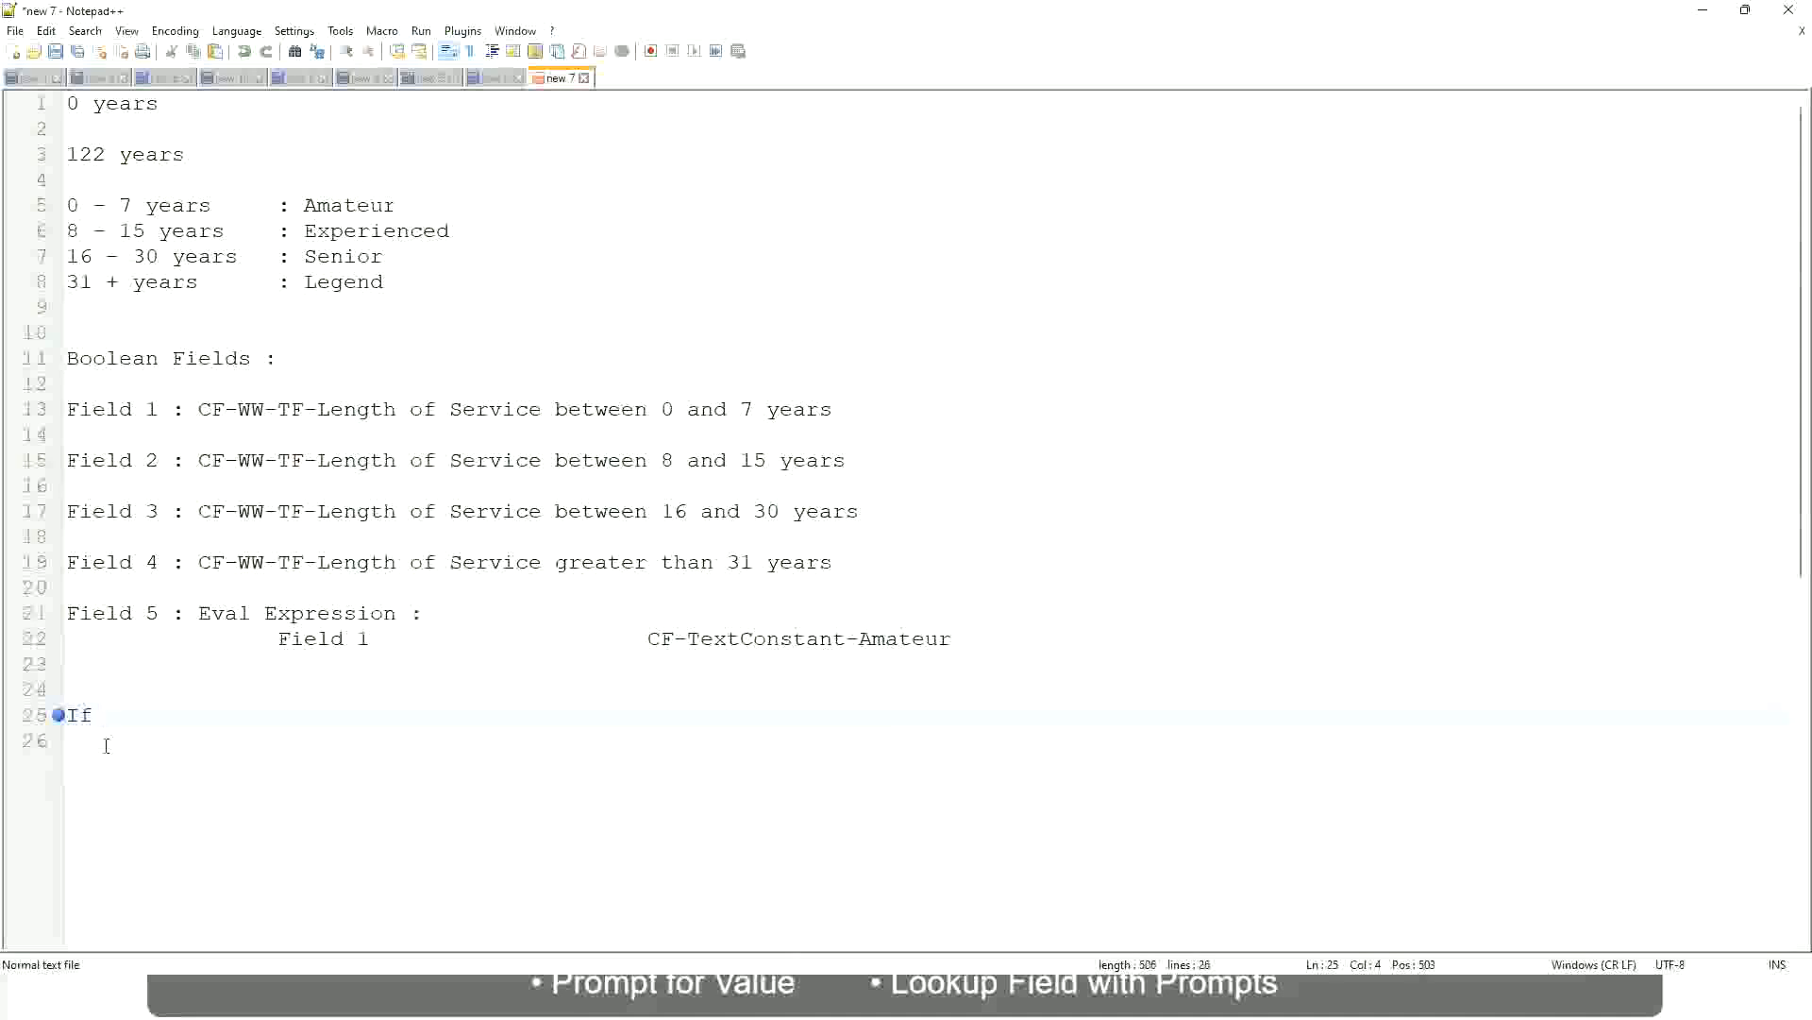
type("Prior Ex")
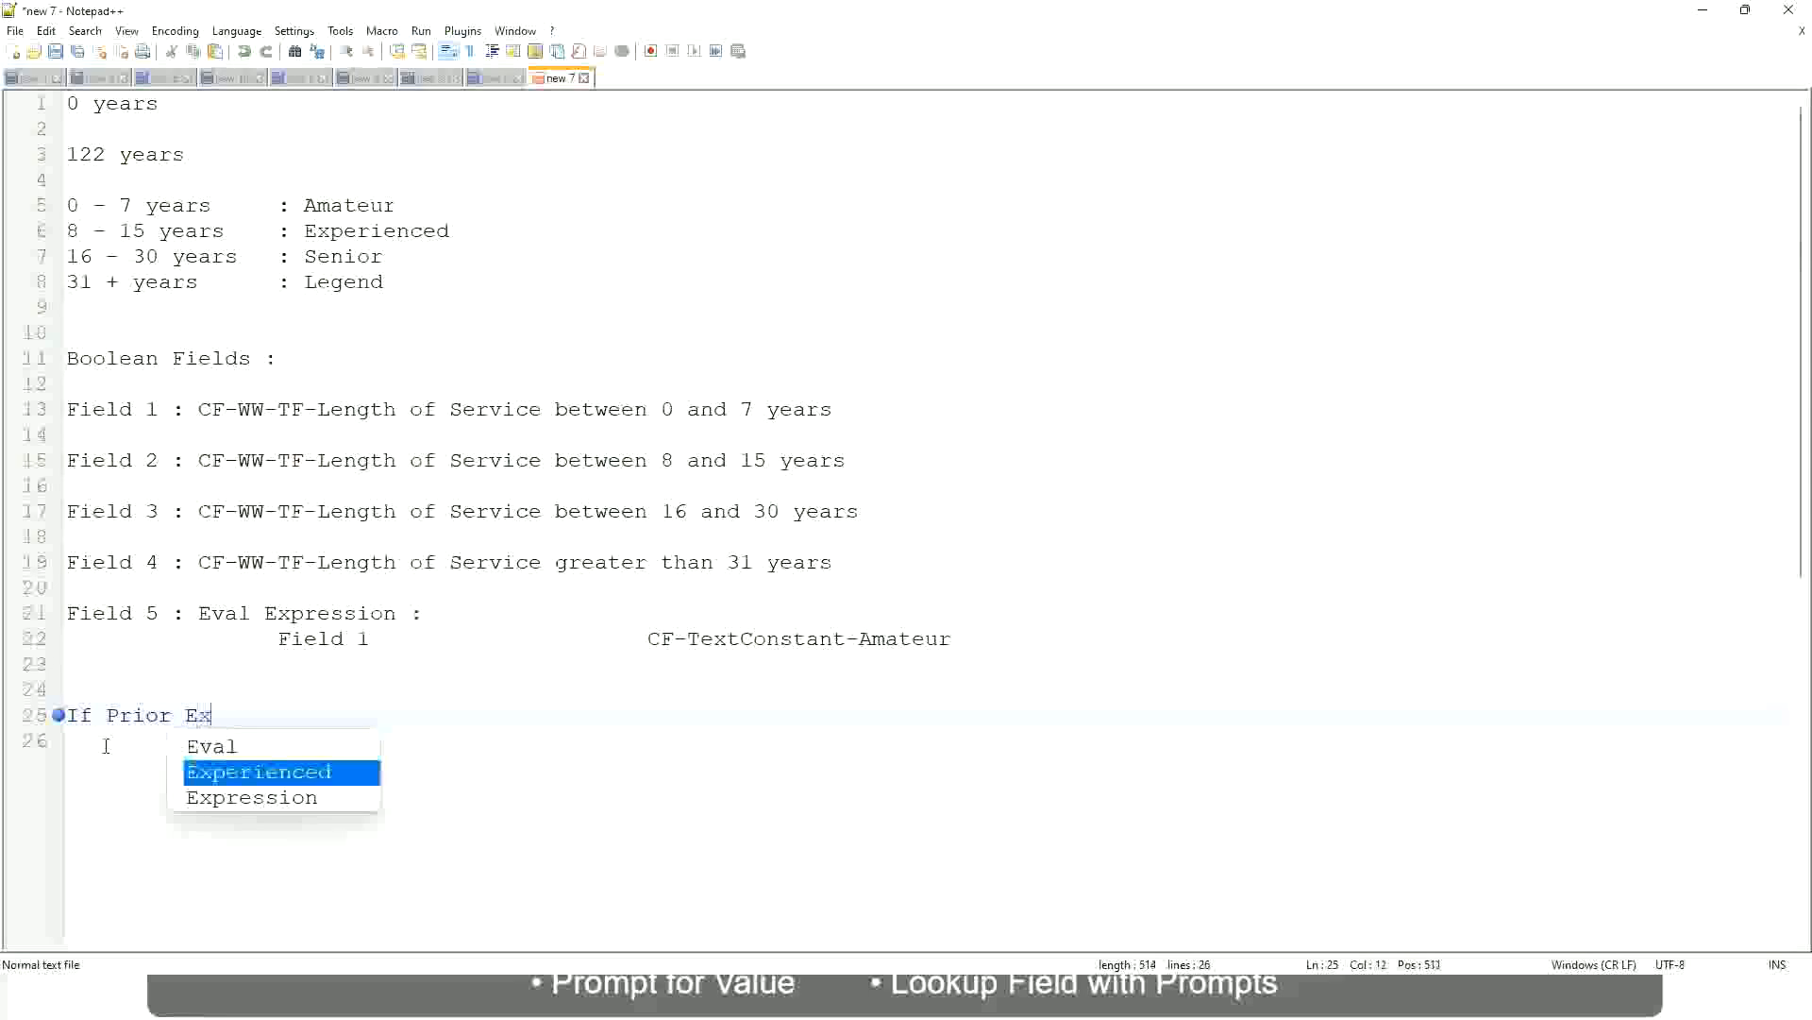
type("perience")
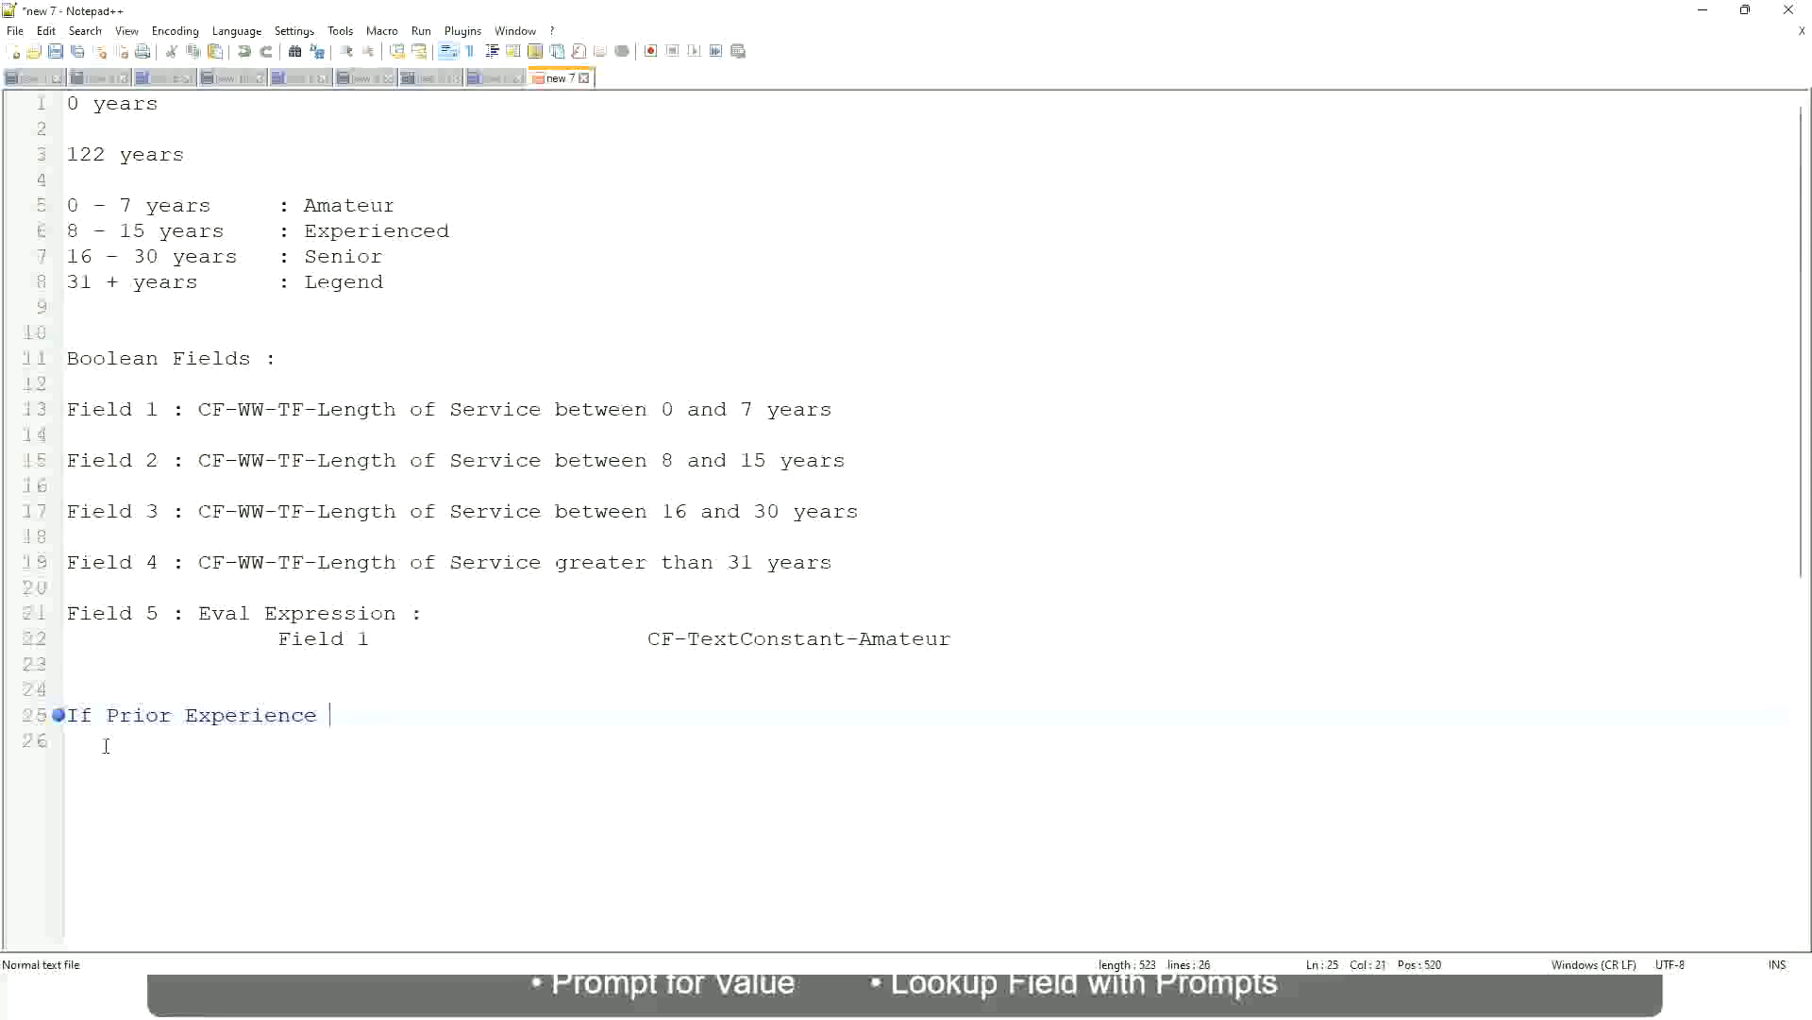
key("BackSpace")
key("BackSpace")
key("BackSpace")
key("BackSpace")
key("BackSpace")
key("BackSpace")
key("BackSpace")
key("BackSpace")
key("BackSpace")
key("BackSpace")
key("BackSpace")
key("BackSpace")
key("BackSpace")
key("BackSpace")
key("BackSpace")
key("BackSpace")
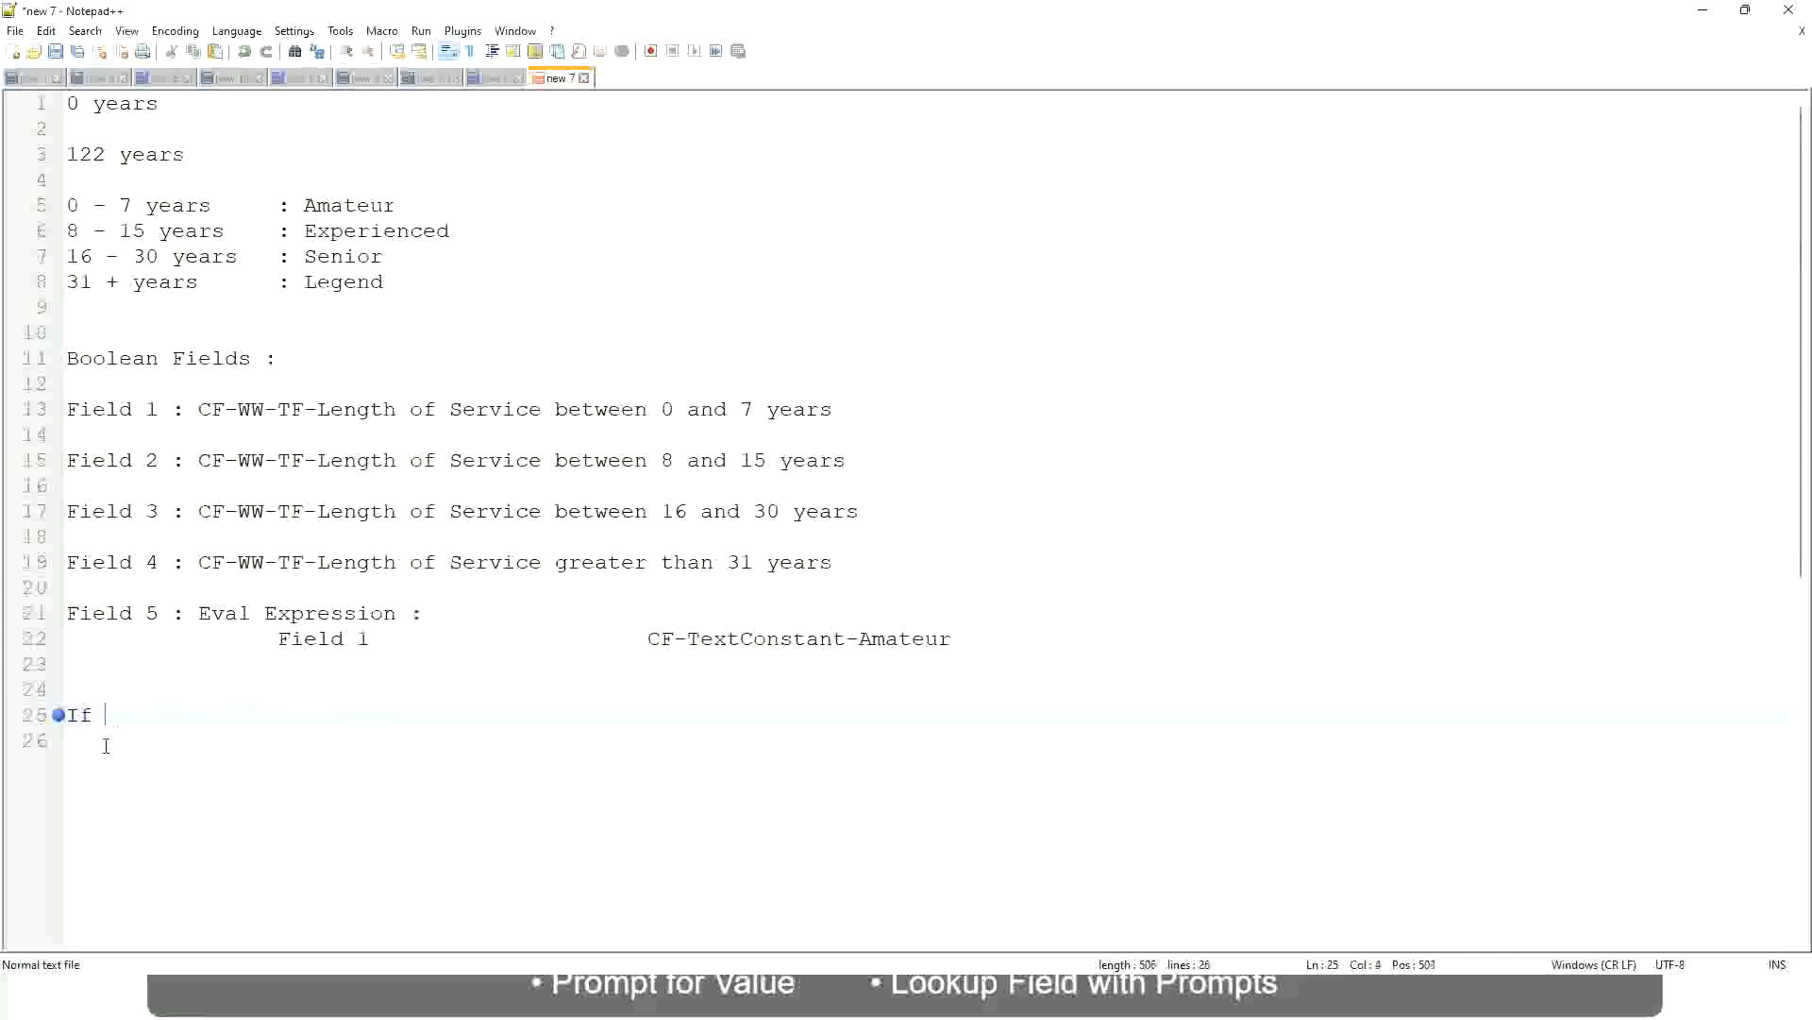
type("Job Prof")
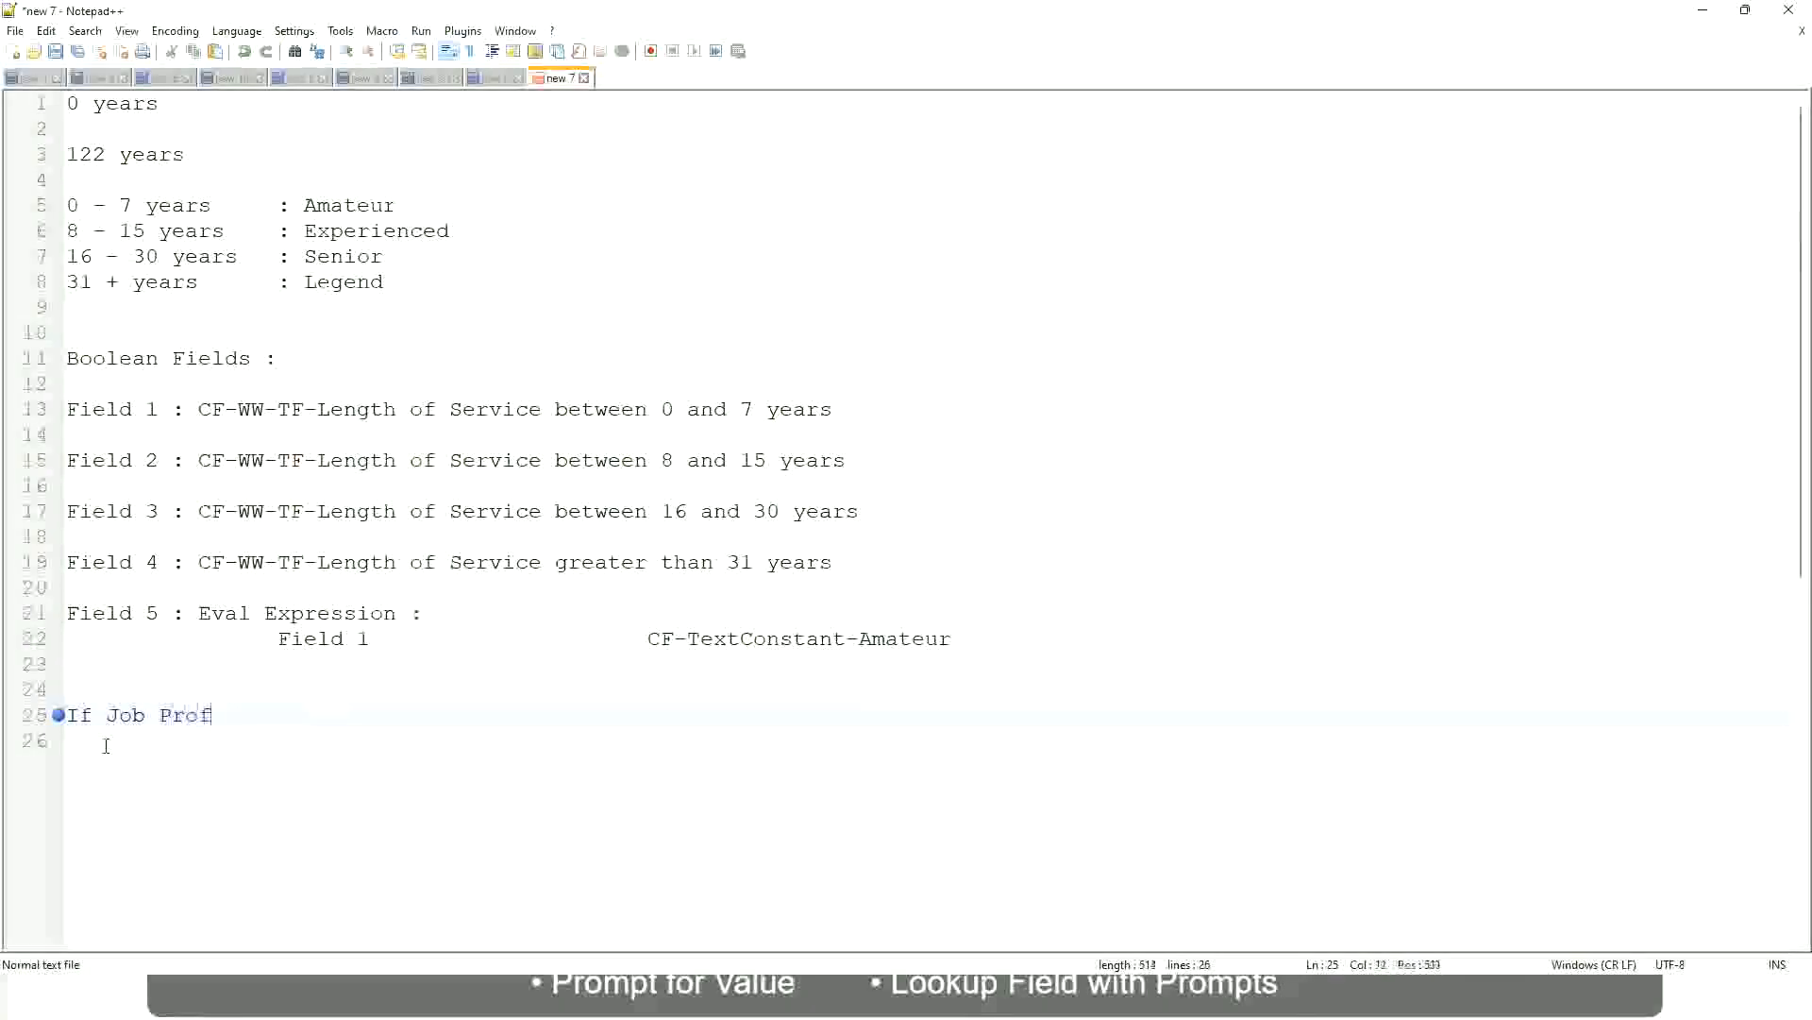
type("ile is : Manager")
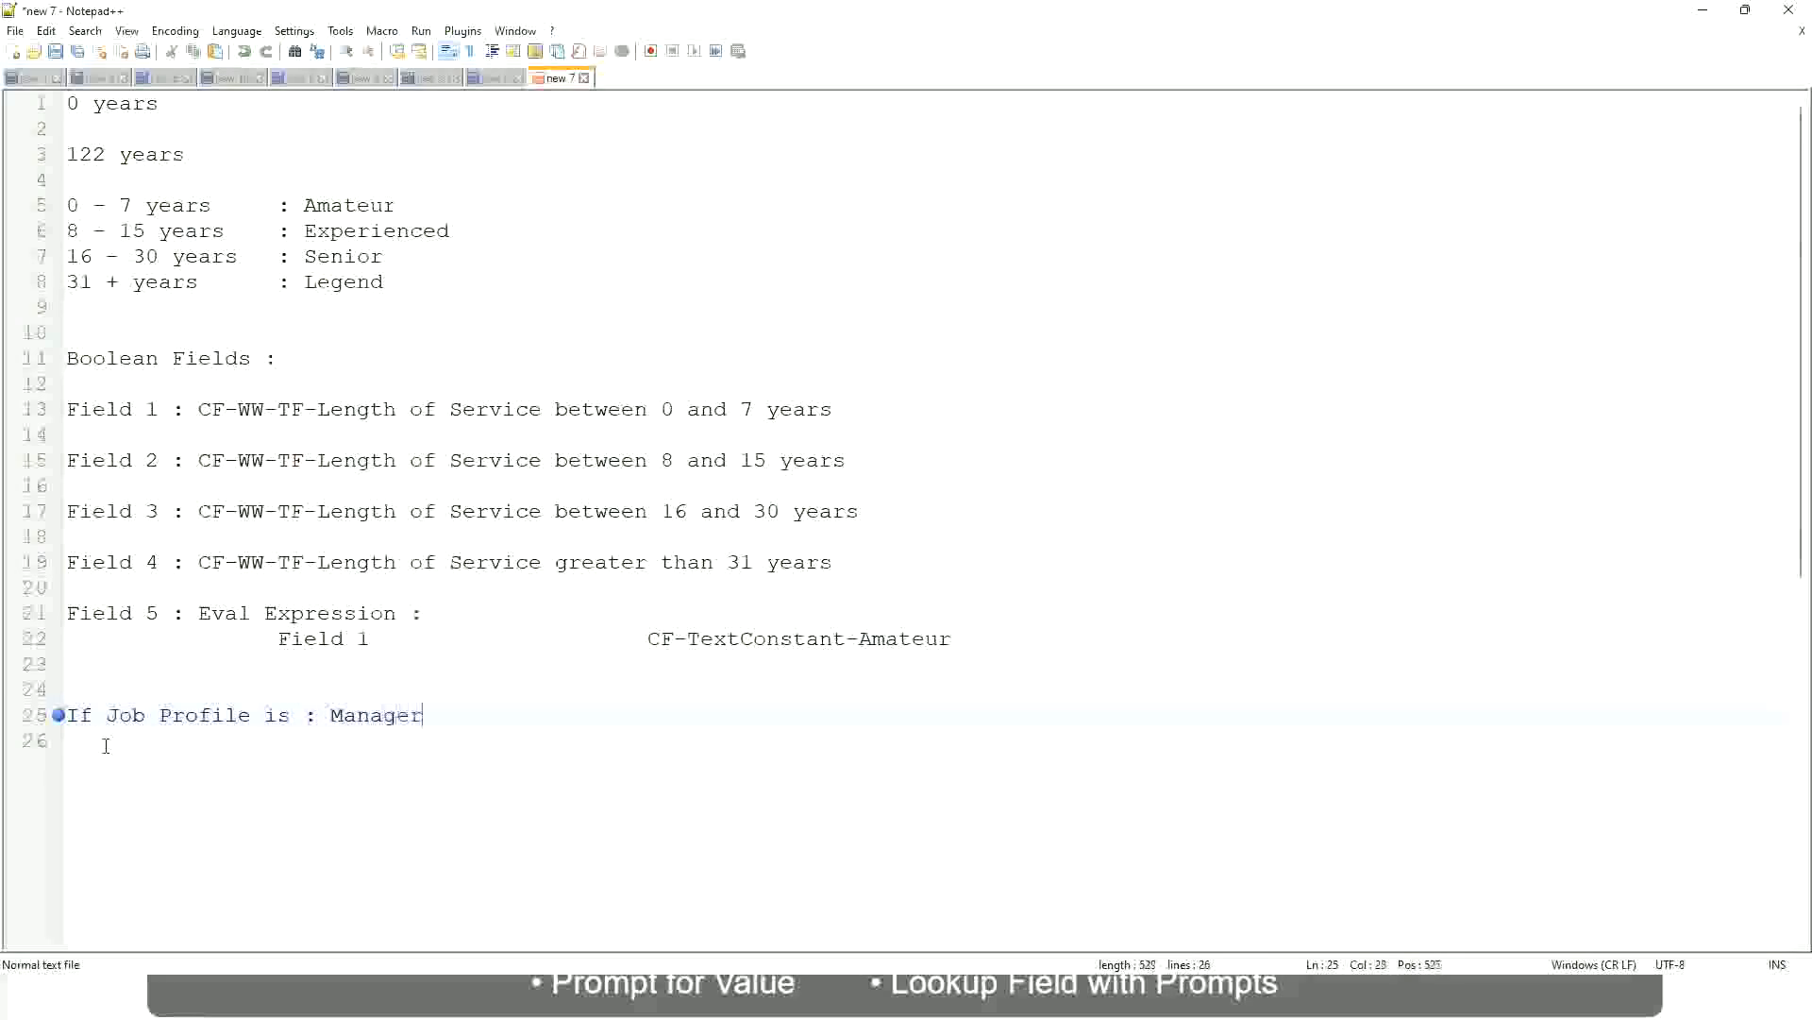
key("BackSpace")
key("BackSpace")
key("BackSpace")
key("BackSpace")
key("BackSpace")
key("BackSpace")
key("BackSpace")
key("BackSpace")
key("BackSpace")
key("BackSpace")
key("BackSpace")
key("BackSpace")
key("BackSpace")
key("BackSpace")
key("BackSpace")
key("BackSpace")
key("BackSpace")
key("BackSpace")
key("BackSpace")
key("BackSpace")
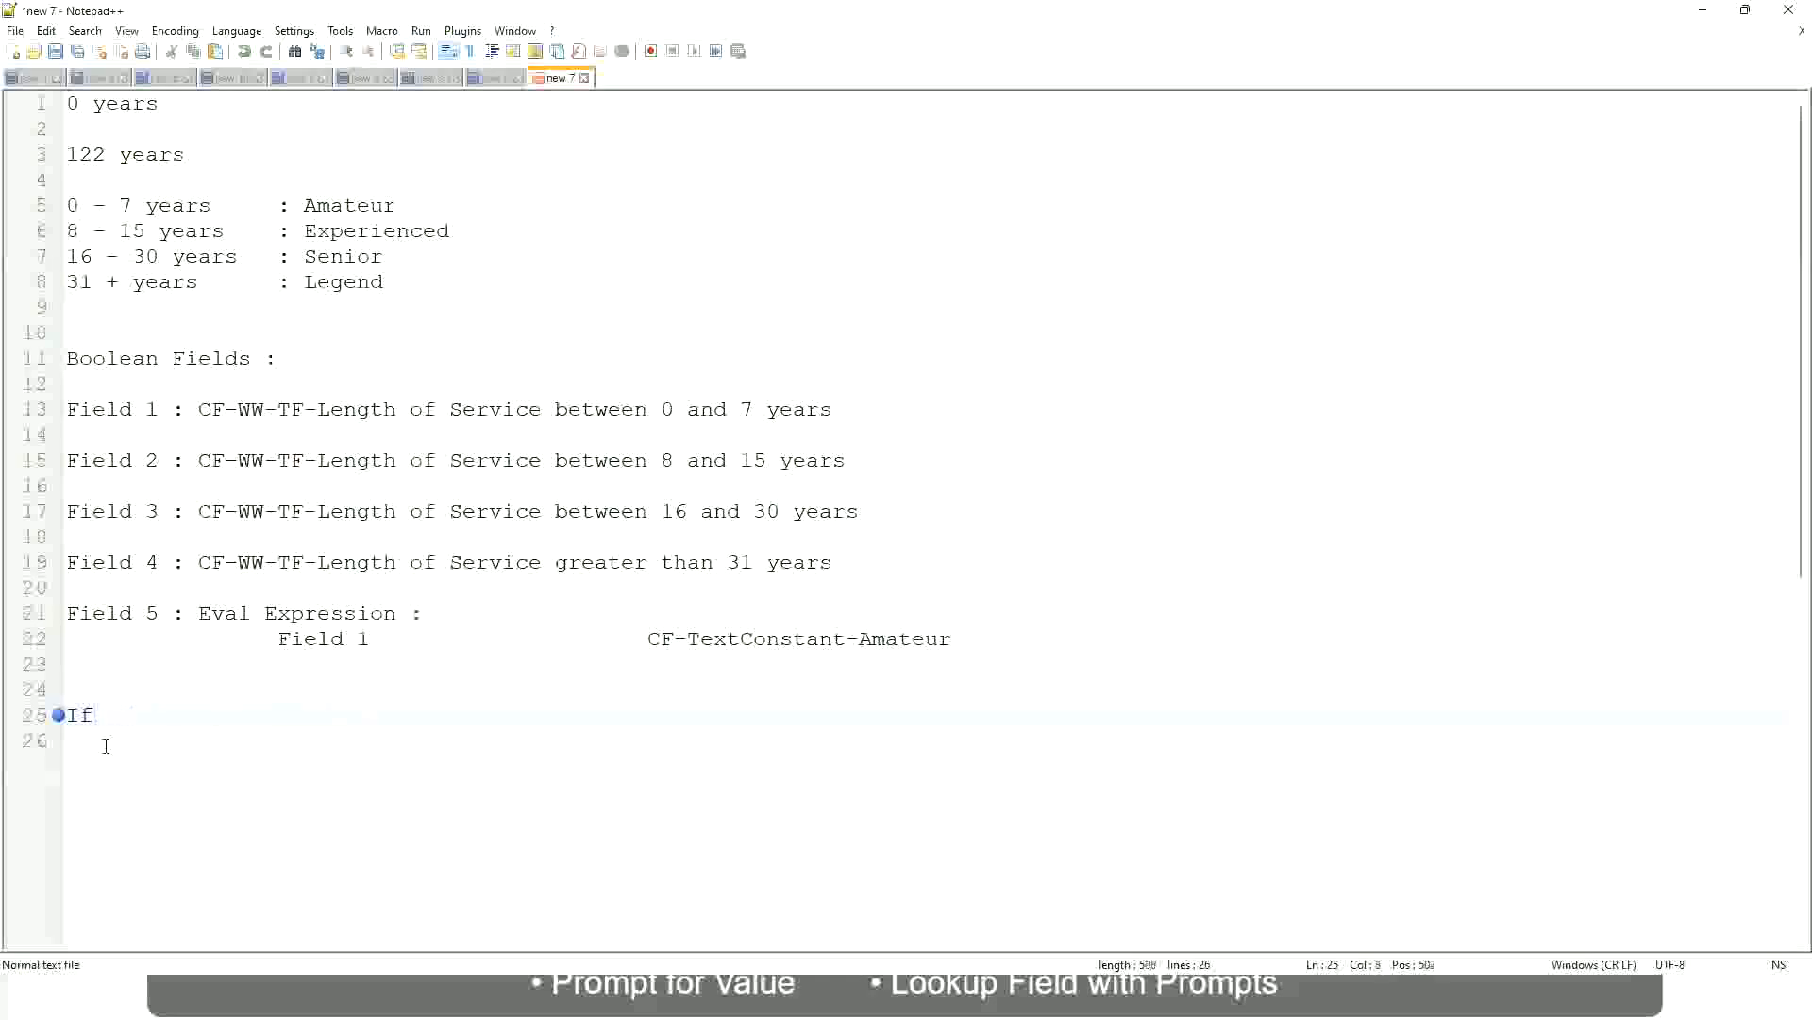
Write the condition on line 25 as "If Management Level is Manager or Above"
type("Management ")
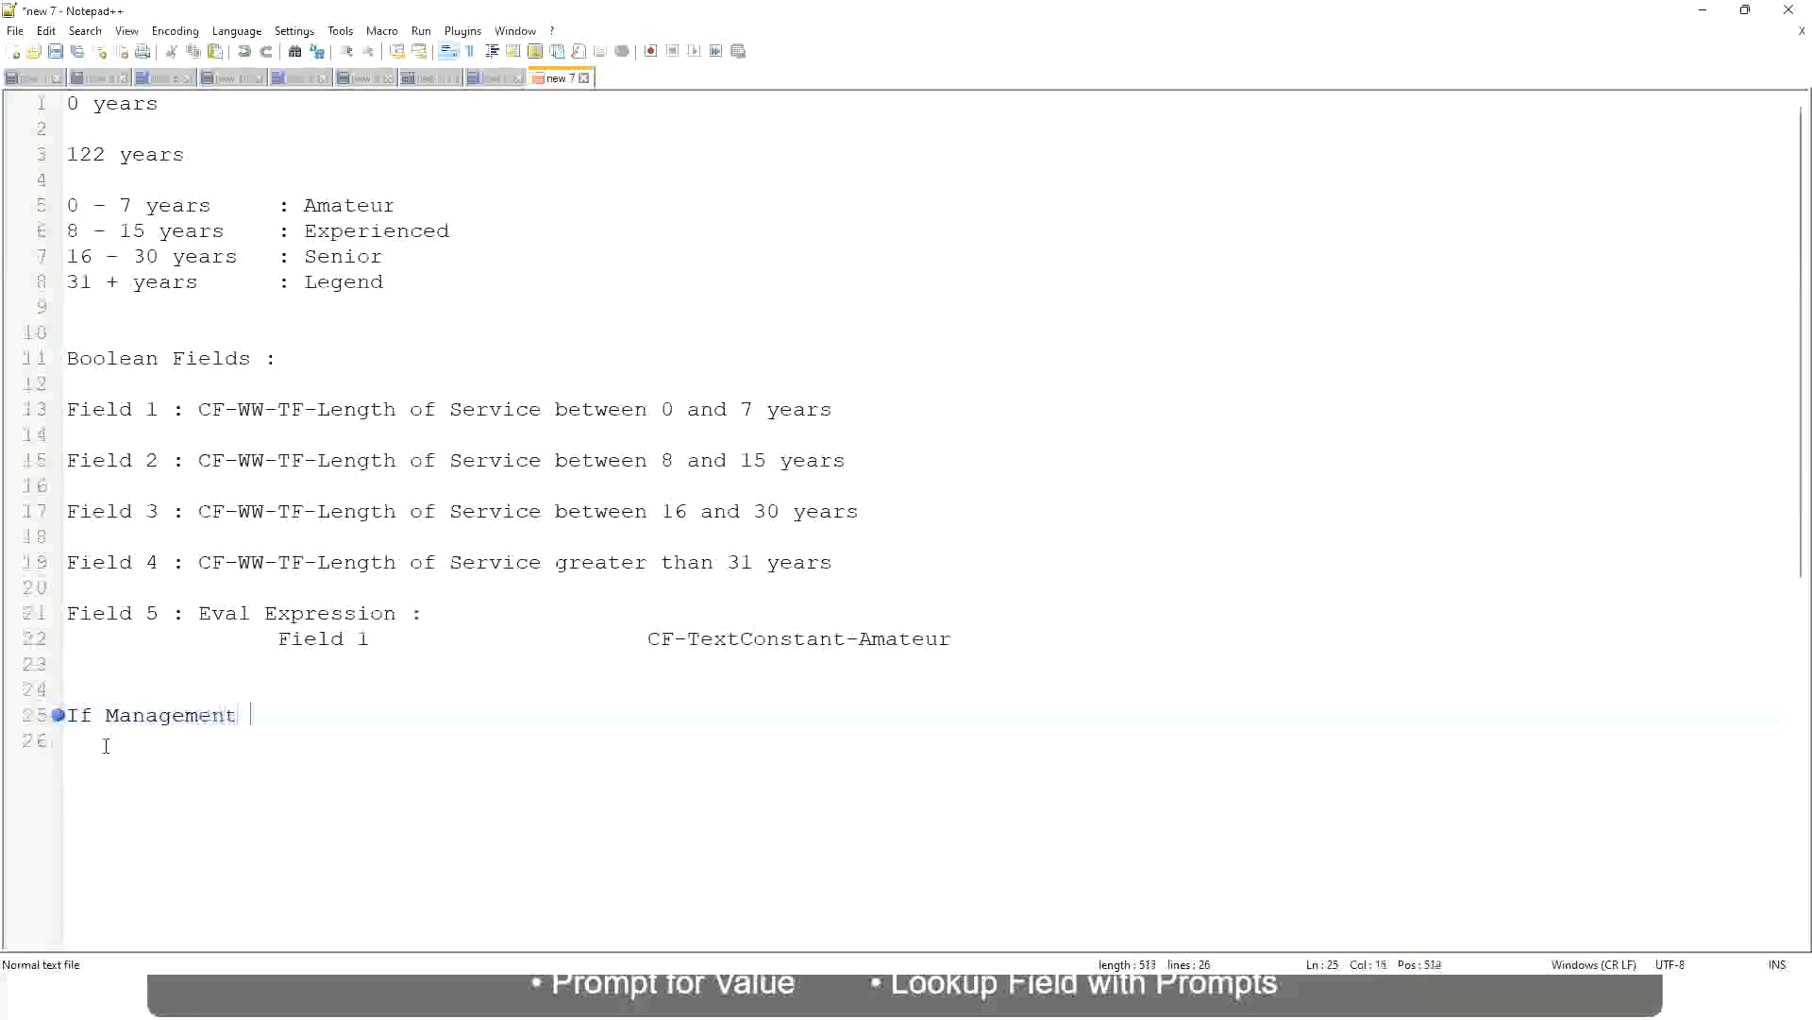
type("Level is Manager or A")
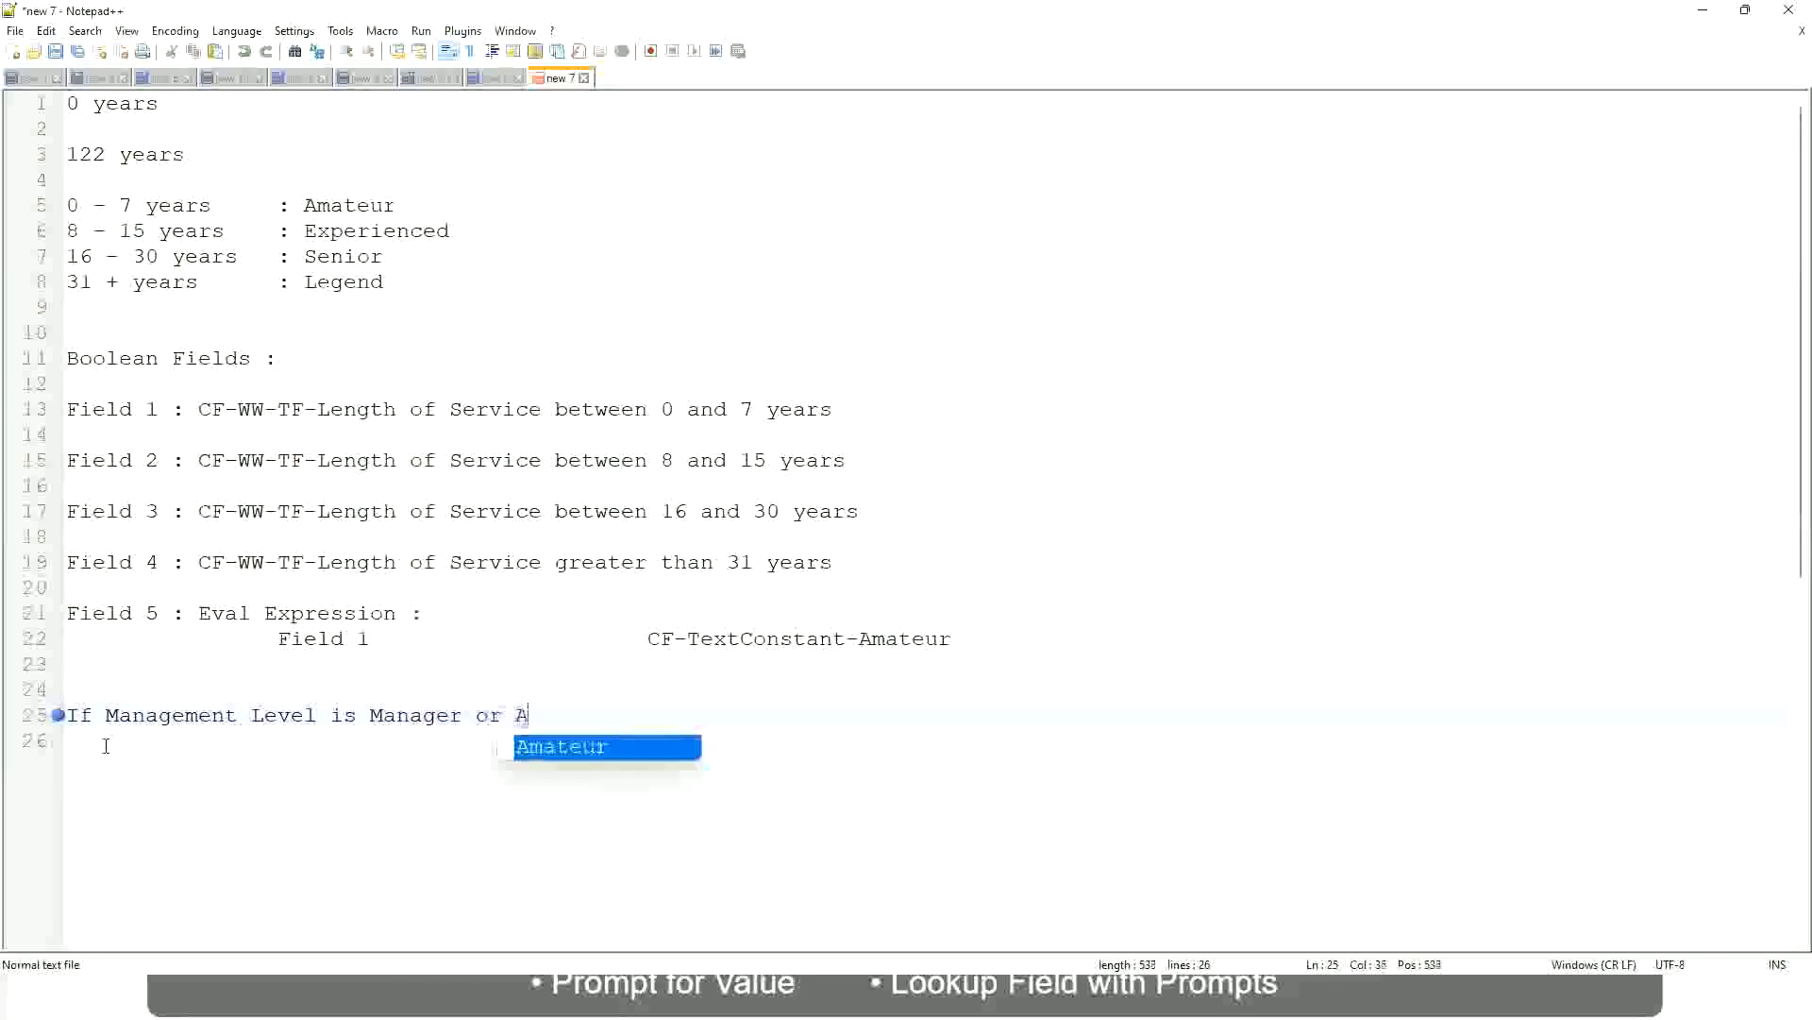
type("bove")
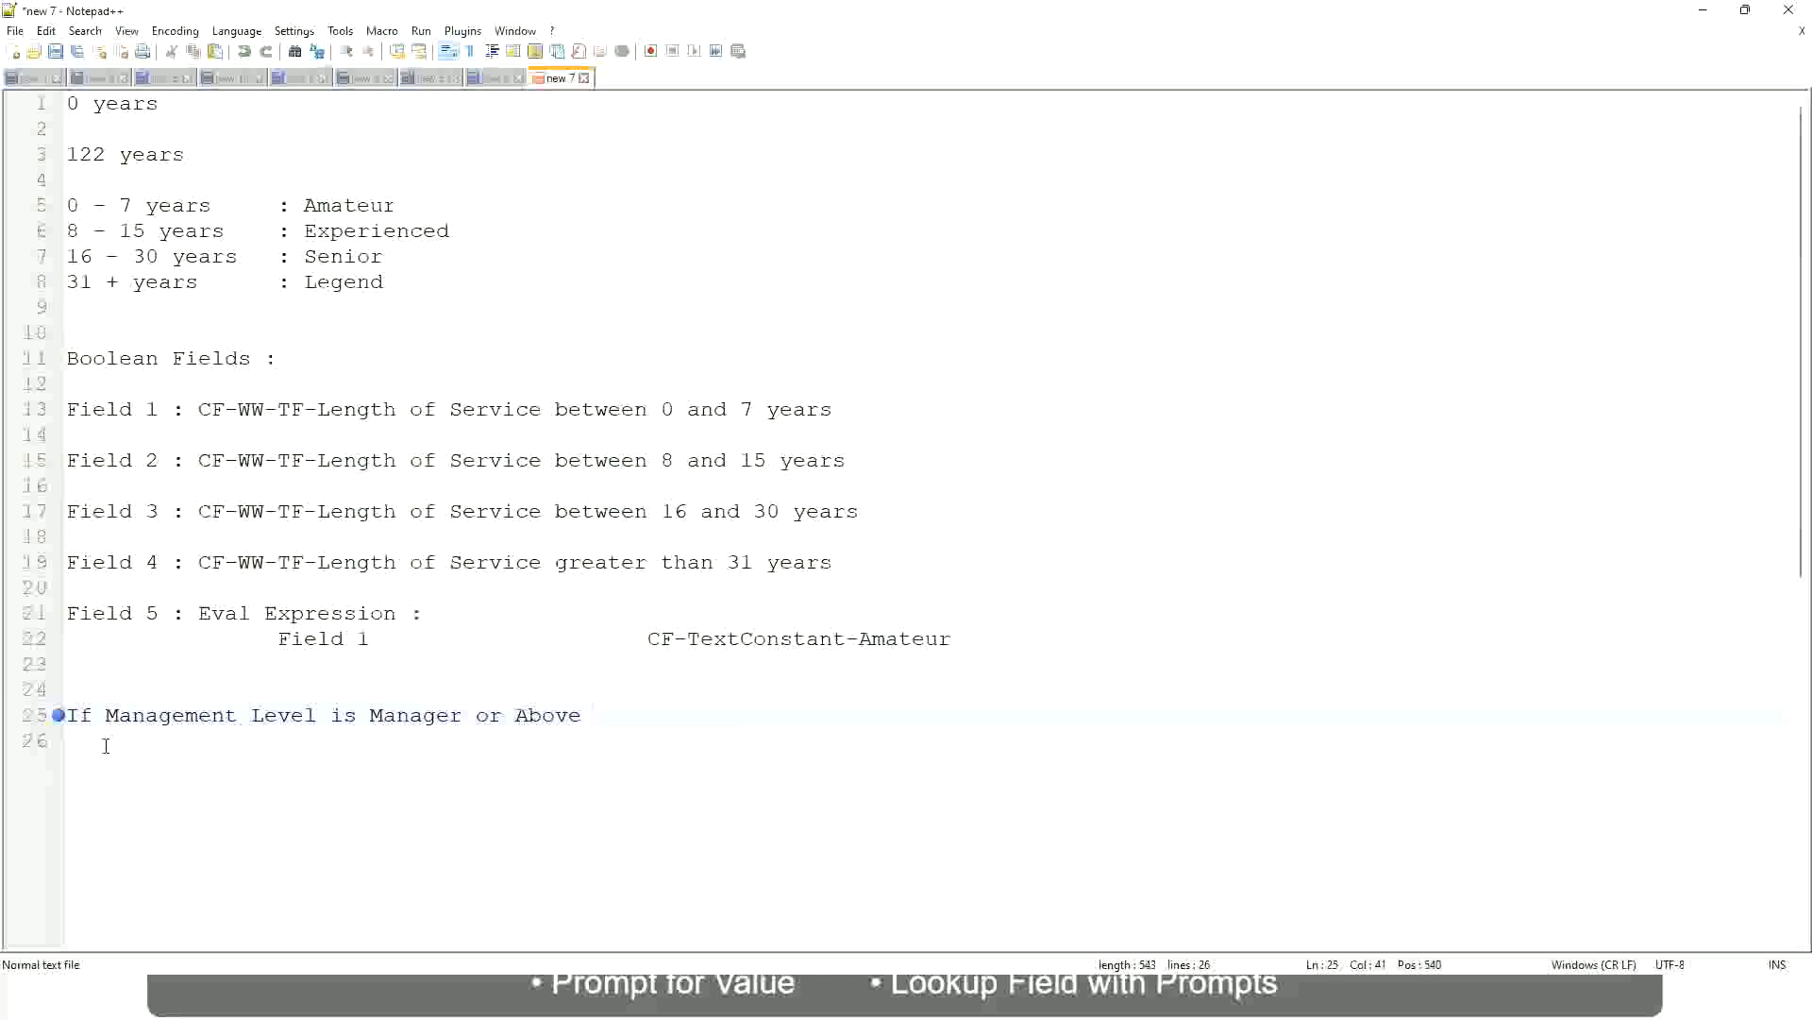
Add the tab-spaced result "Proposed Allowance Plan : Car Allowance" after the Manager condition and start a new line
key("Tab")
key("Tab")
key("Tab")
key("Tab")
type("Proposed")
type("Allowance ")
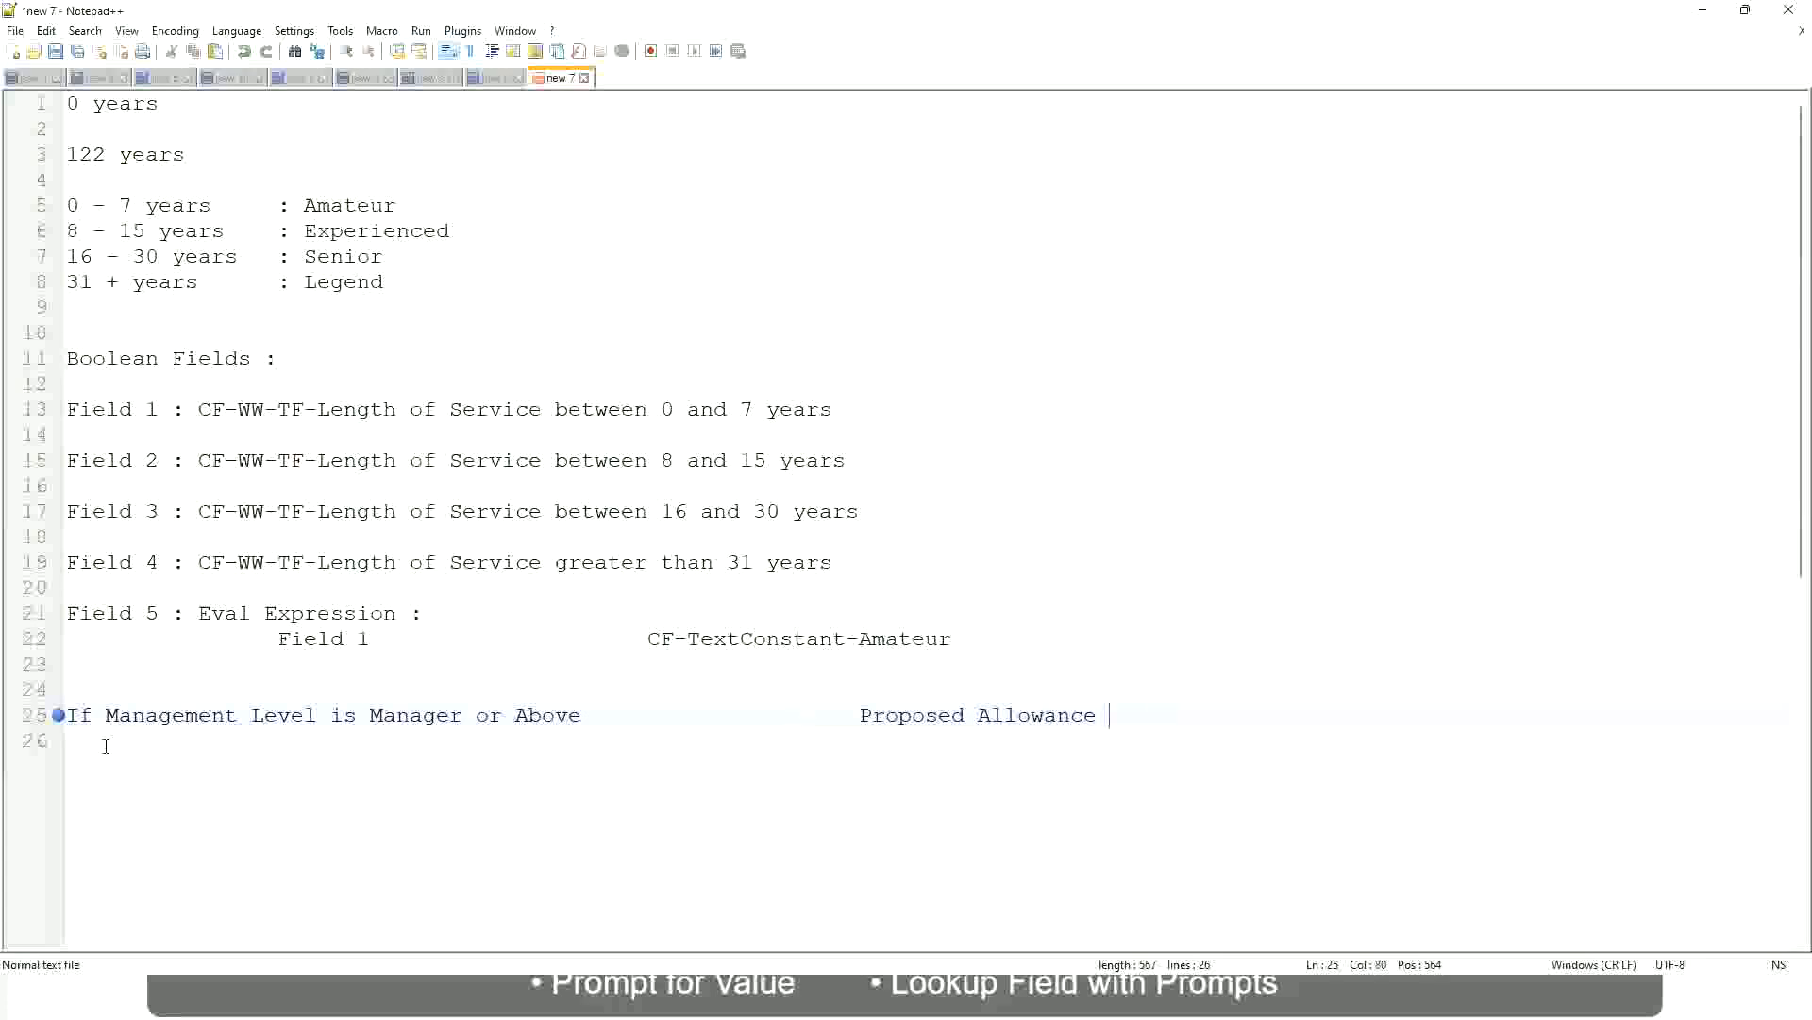
type("Plan")
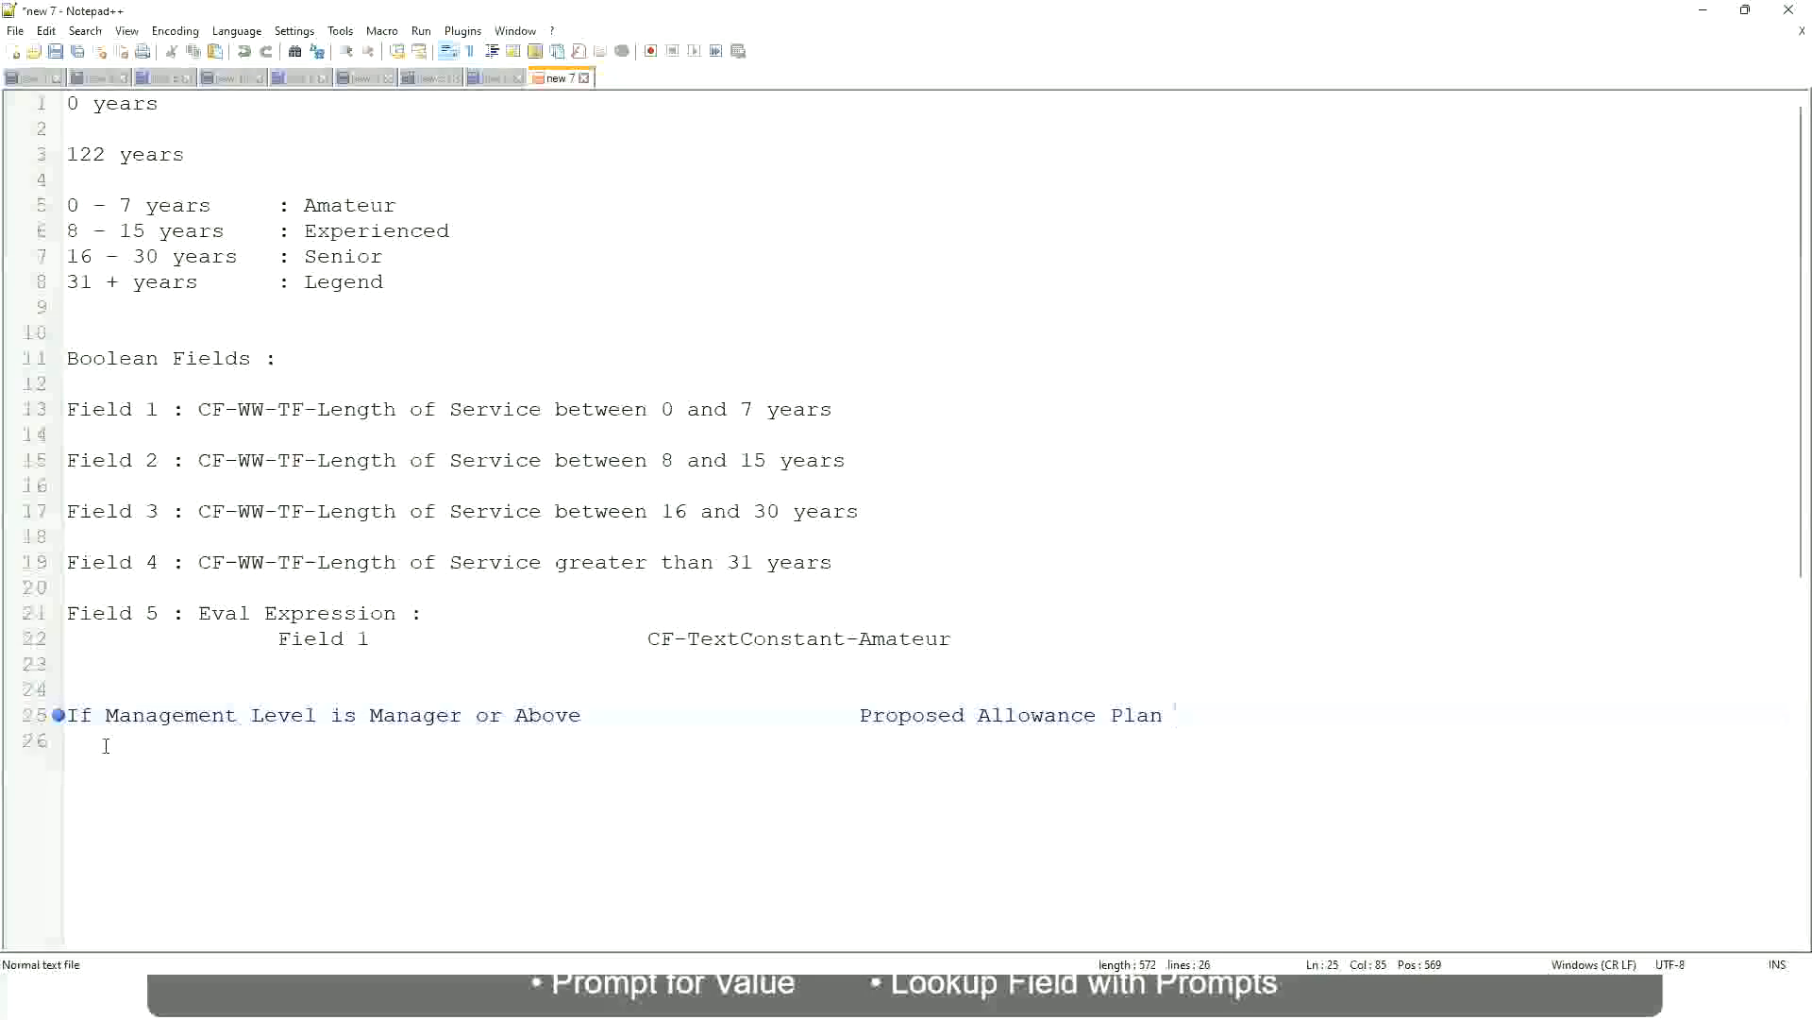
type(": Car Allowanc")
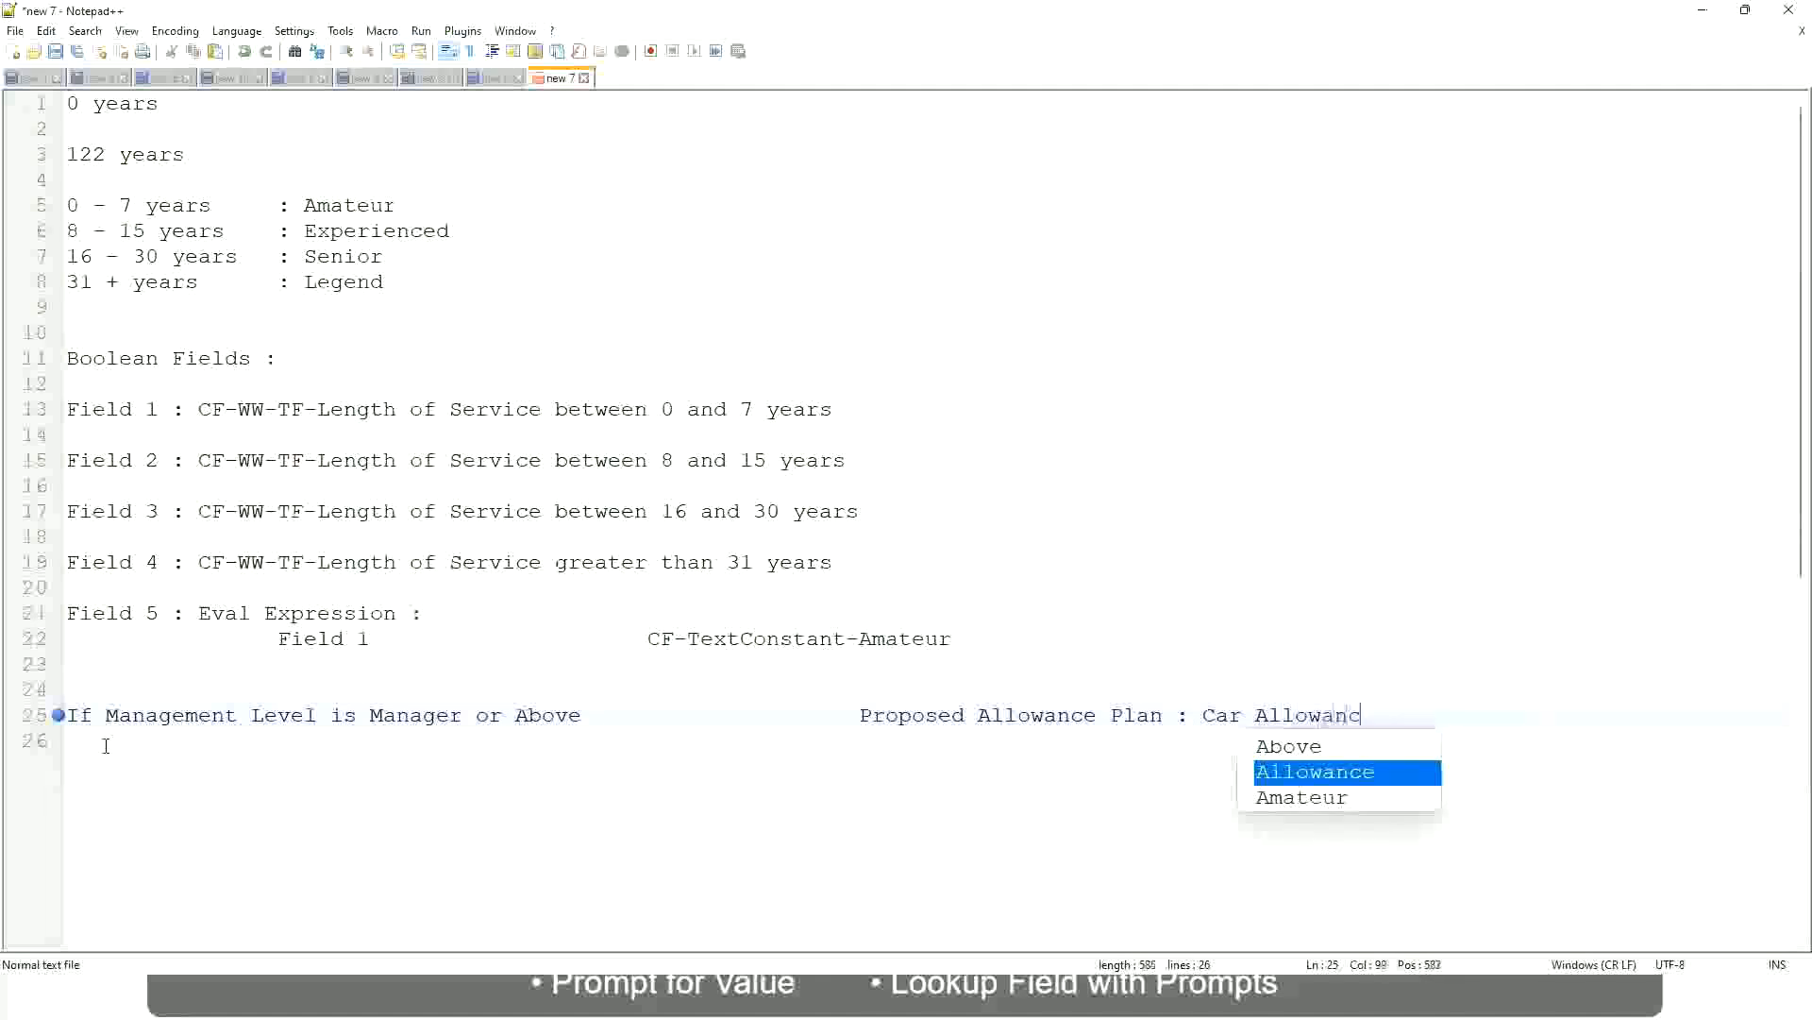
type("e")
key("Return")
Begin line 26 with "If Management Level is" and delete "or Above" from the Manager condition on line 25
type("I")
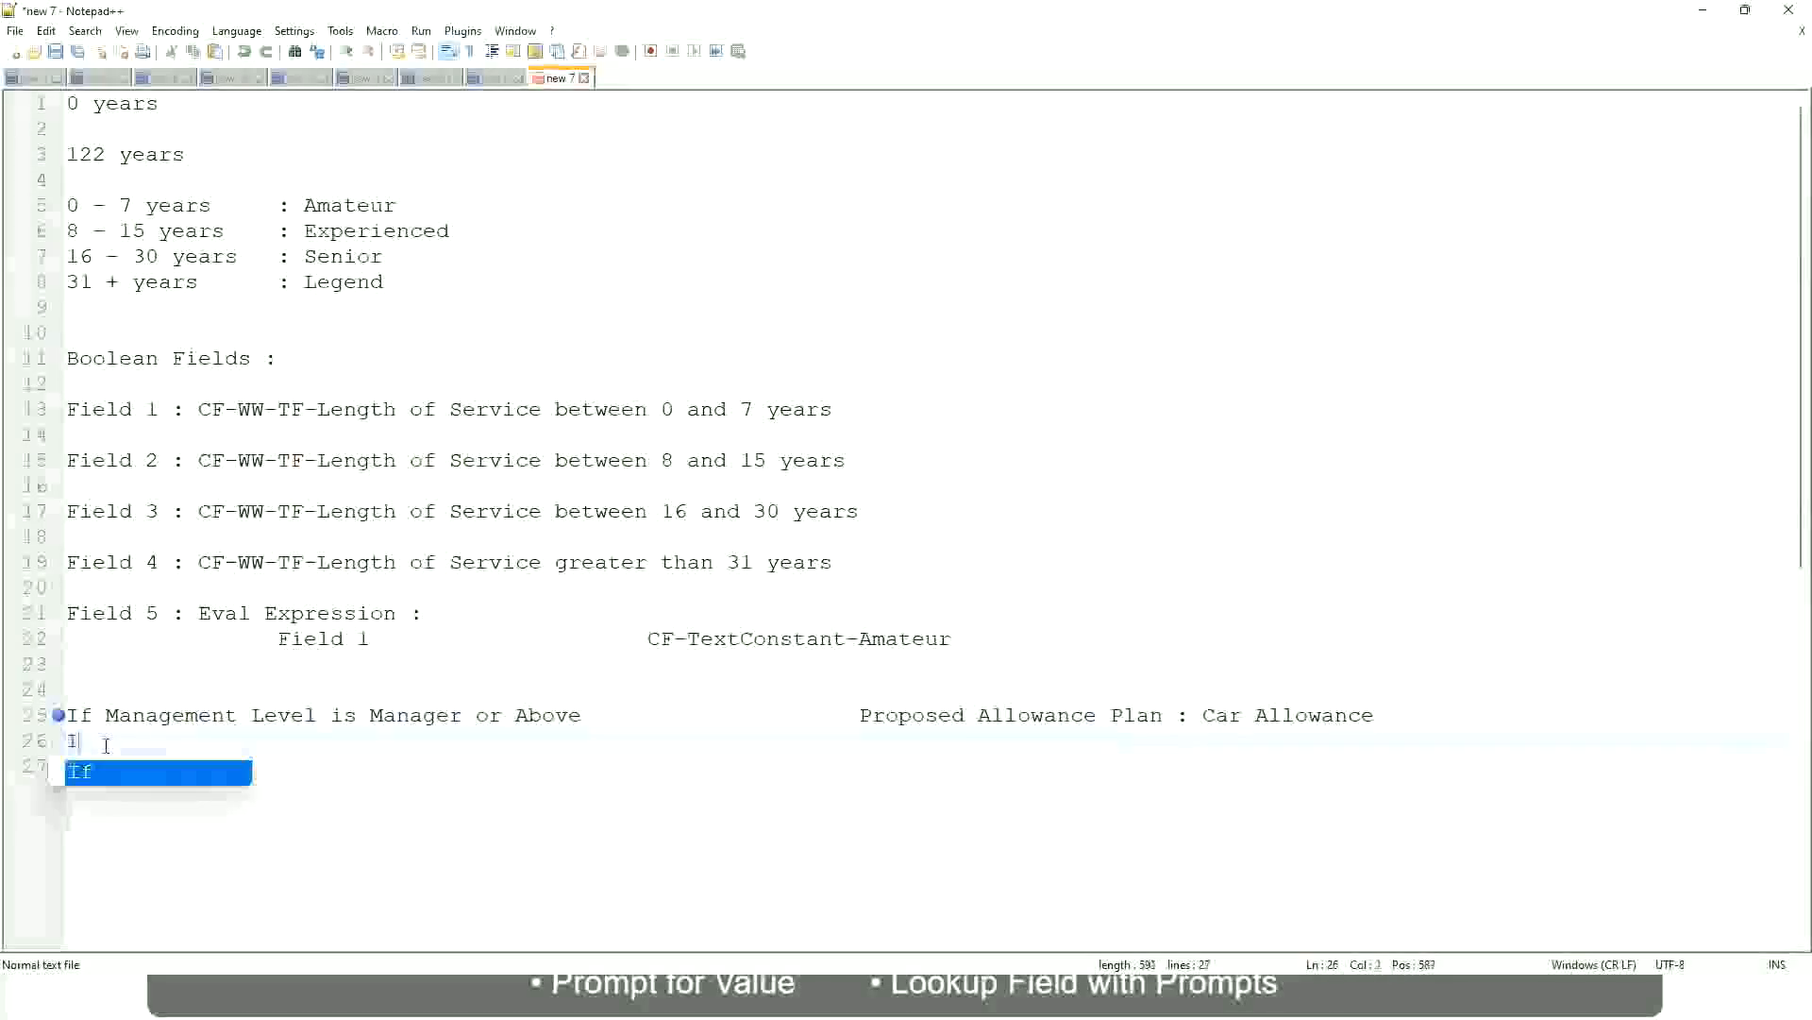
type("f Management Level is")
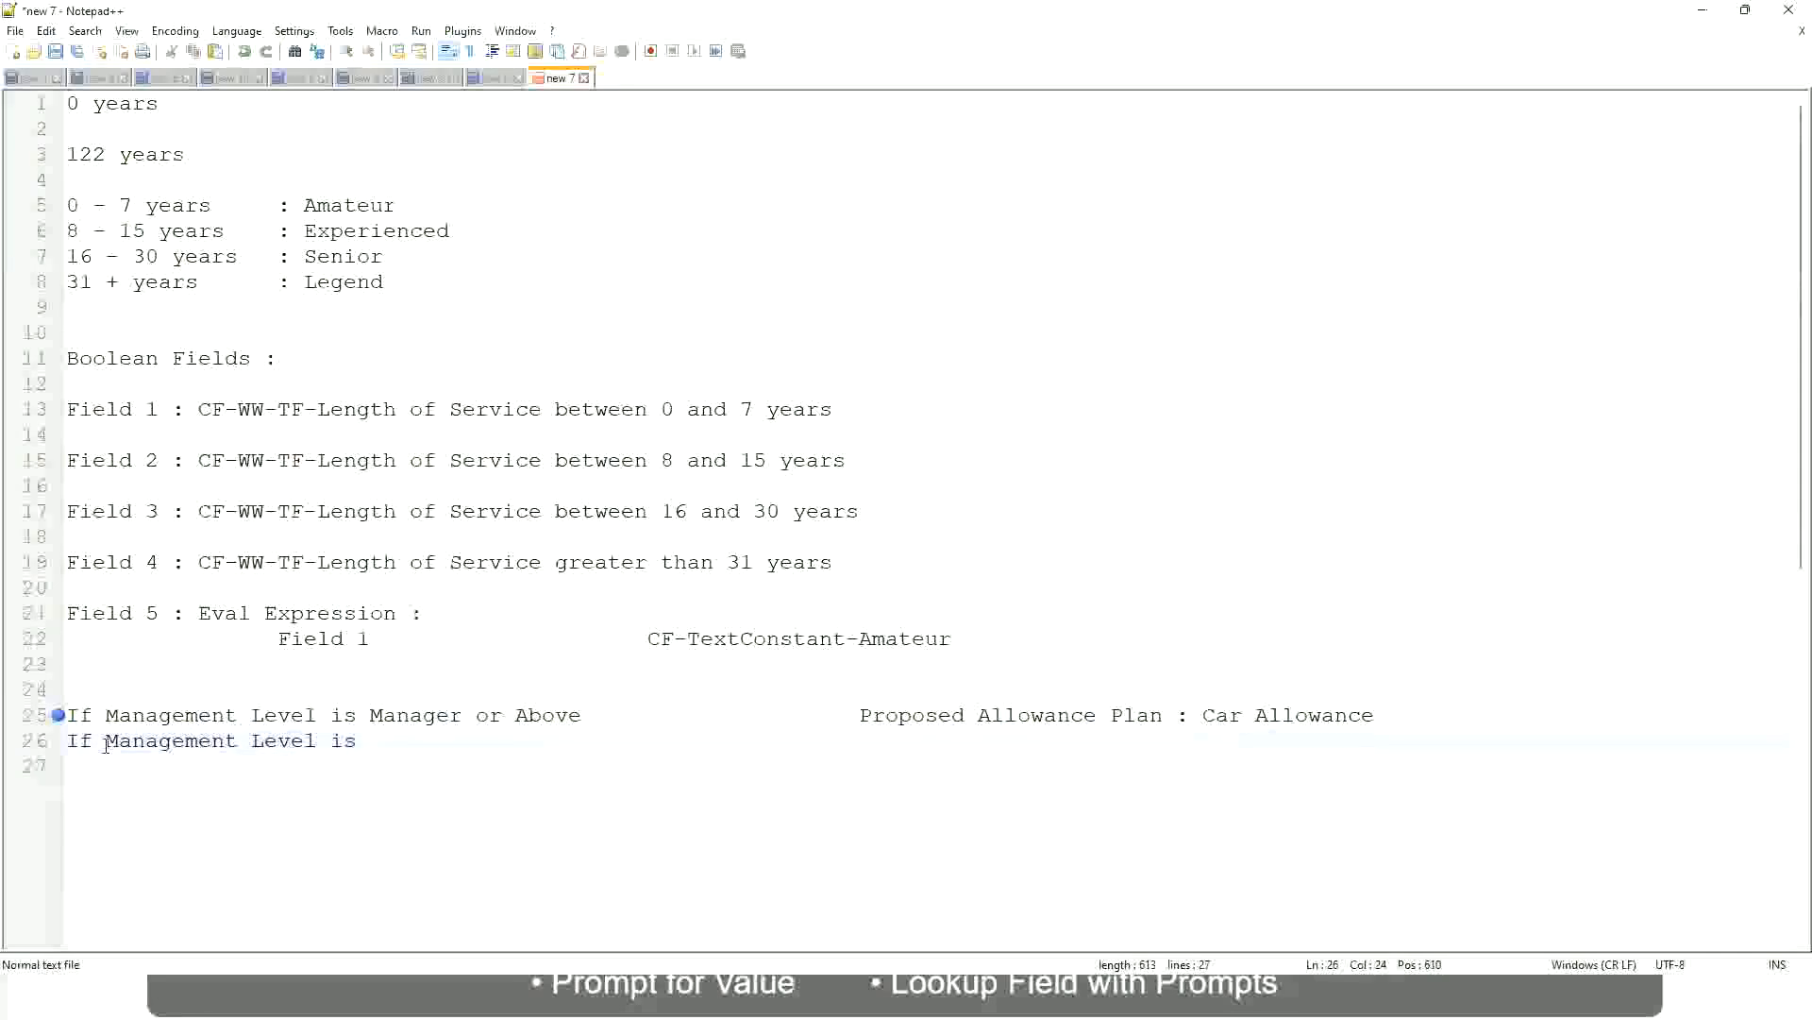
key("Up")
key("Right")
key("Right")
key("Right")
key("Right")
key("Right")
key("Right")
key("shift+Right")
key("shift+Right")
key("shift+Right")
key("shift+Right")
key("shift+Right")
key("shift+Right")
key("shift+Right")
key("shift+Right")
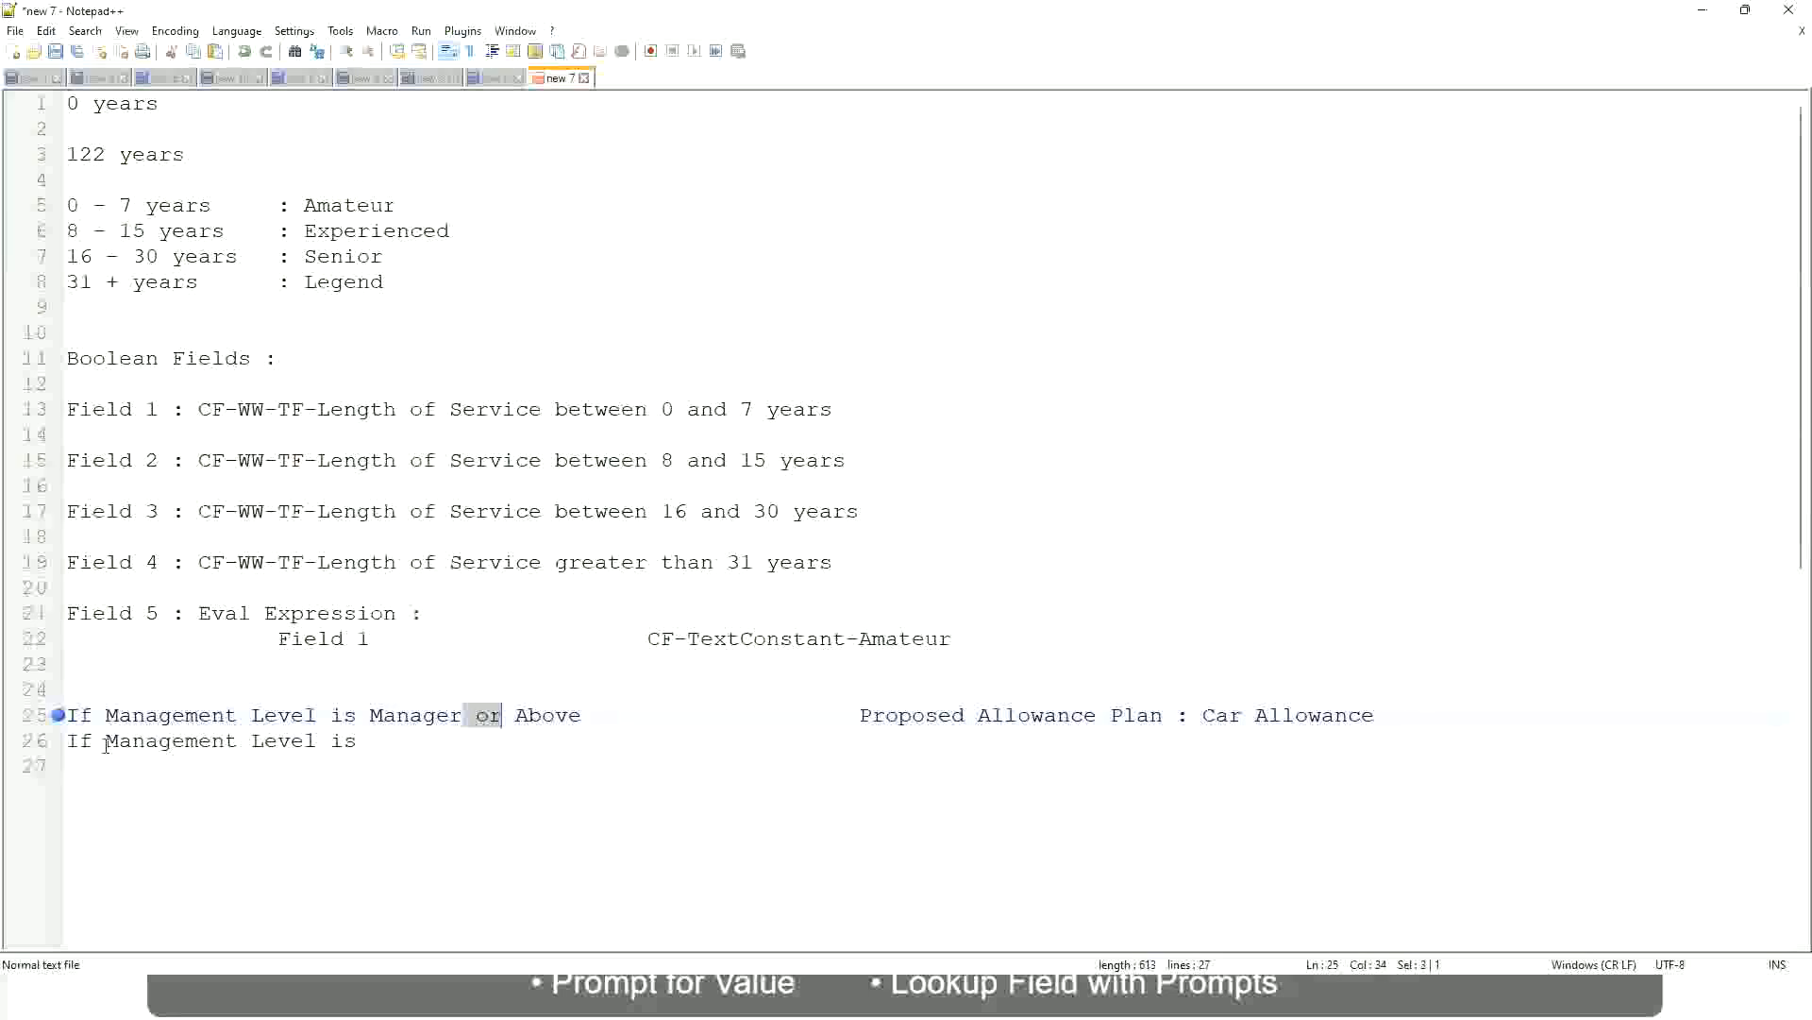
key("shift+Right")
key("Delete")
Complete line 26 with Director and the aligned result "Executive Allowance", ending on a new line
key("Down")
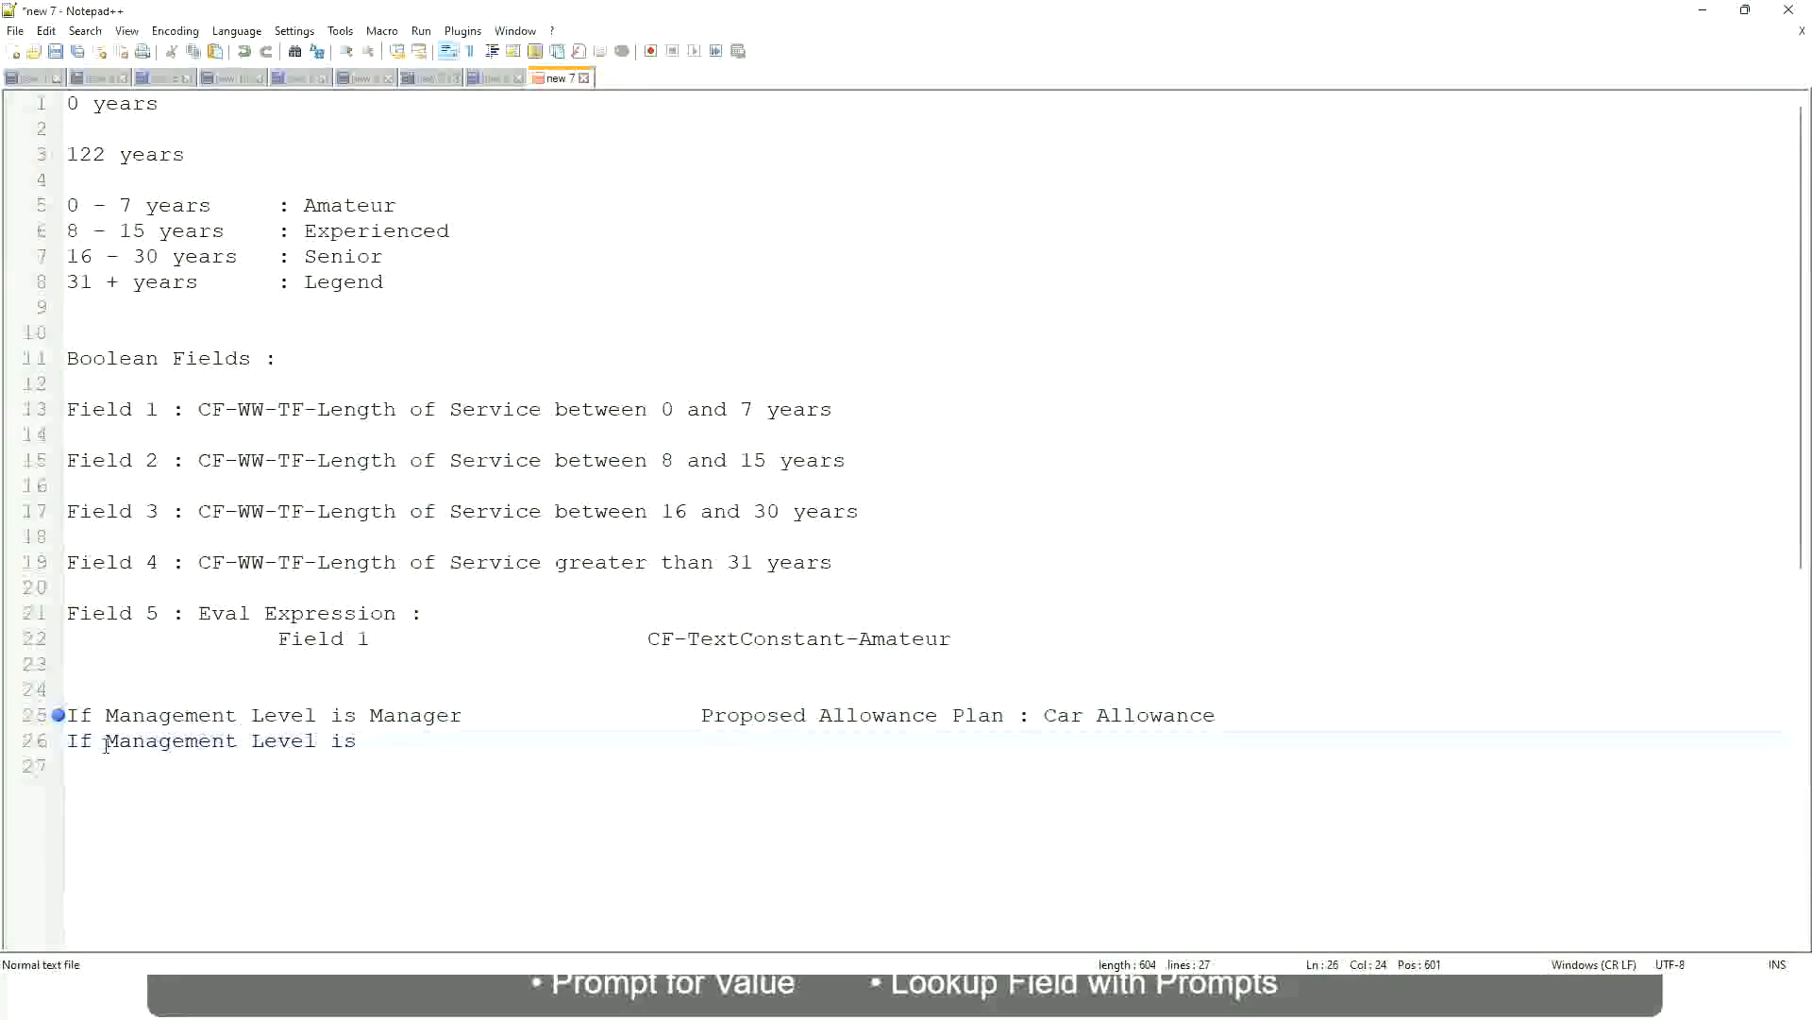
type("Director")
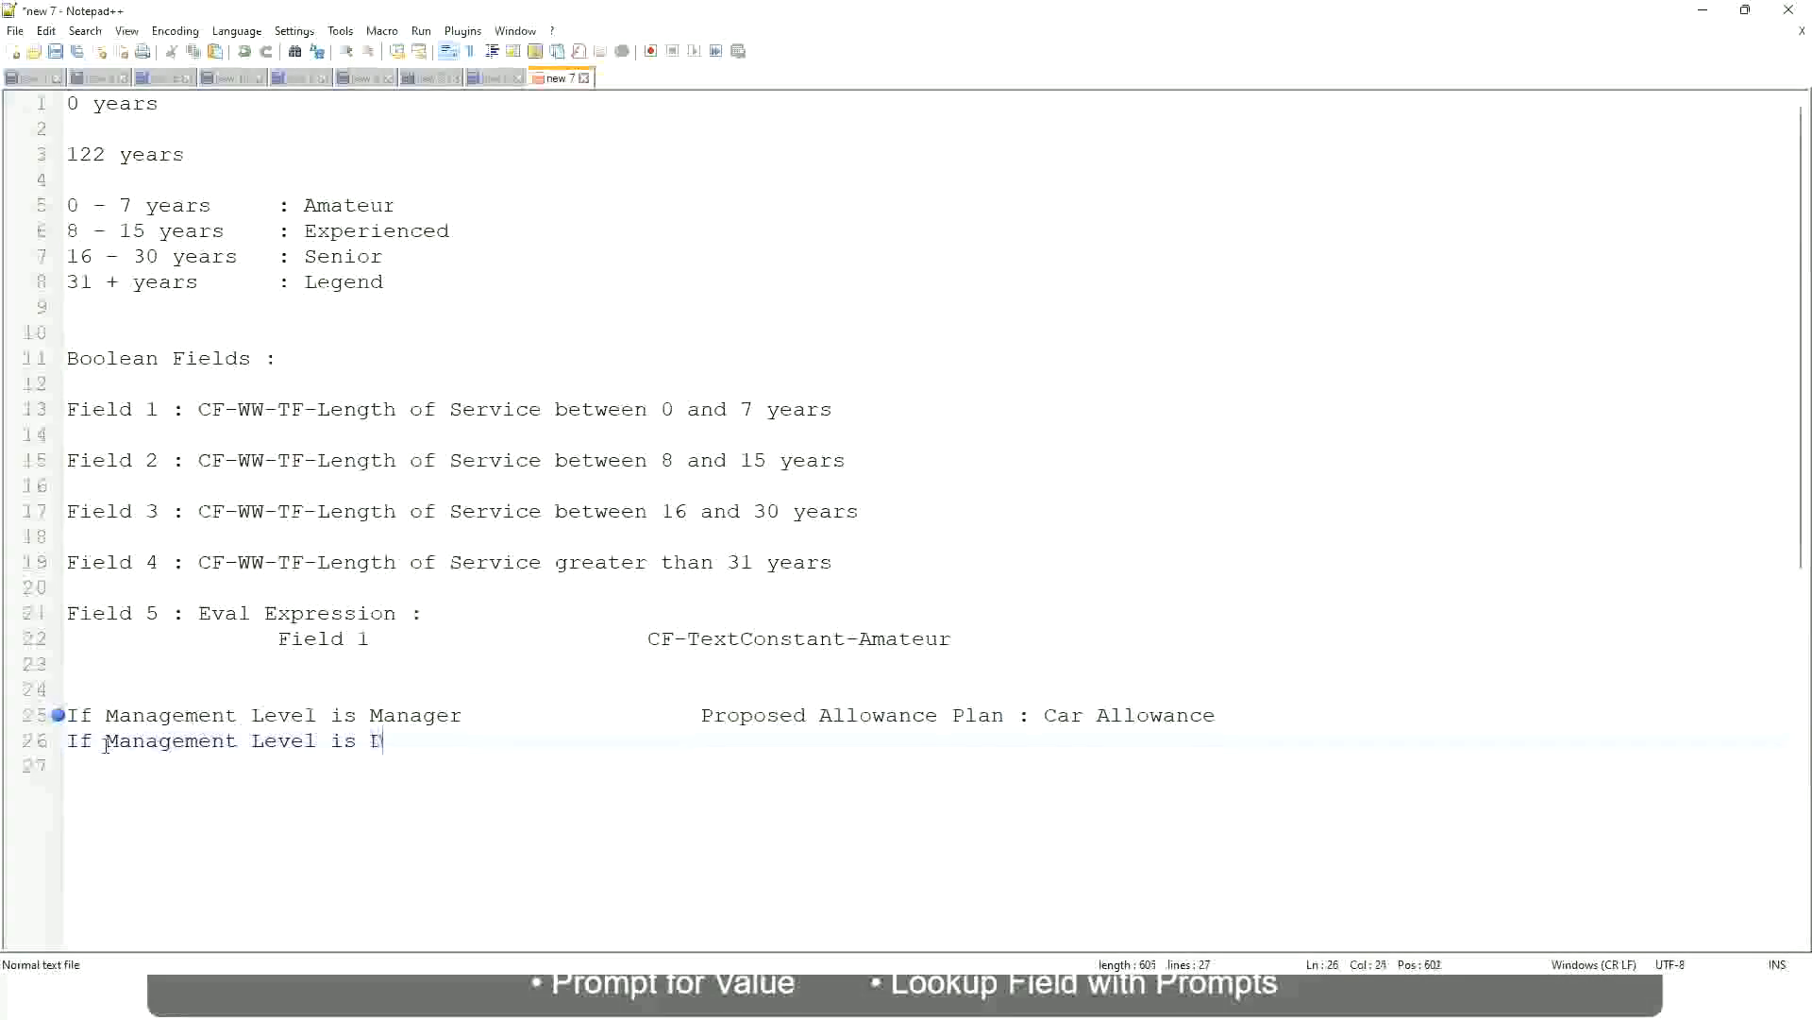
key("Tab")
key("Tab")
key("Tab")
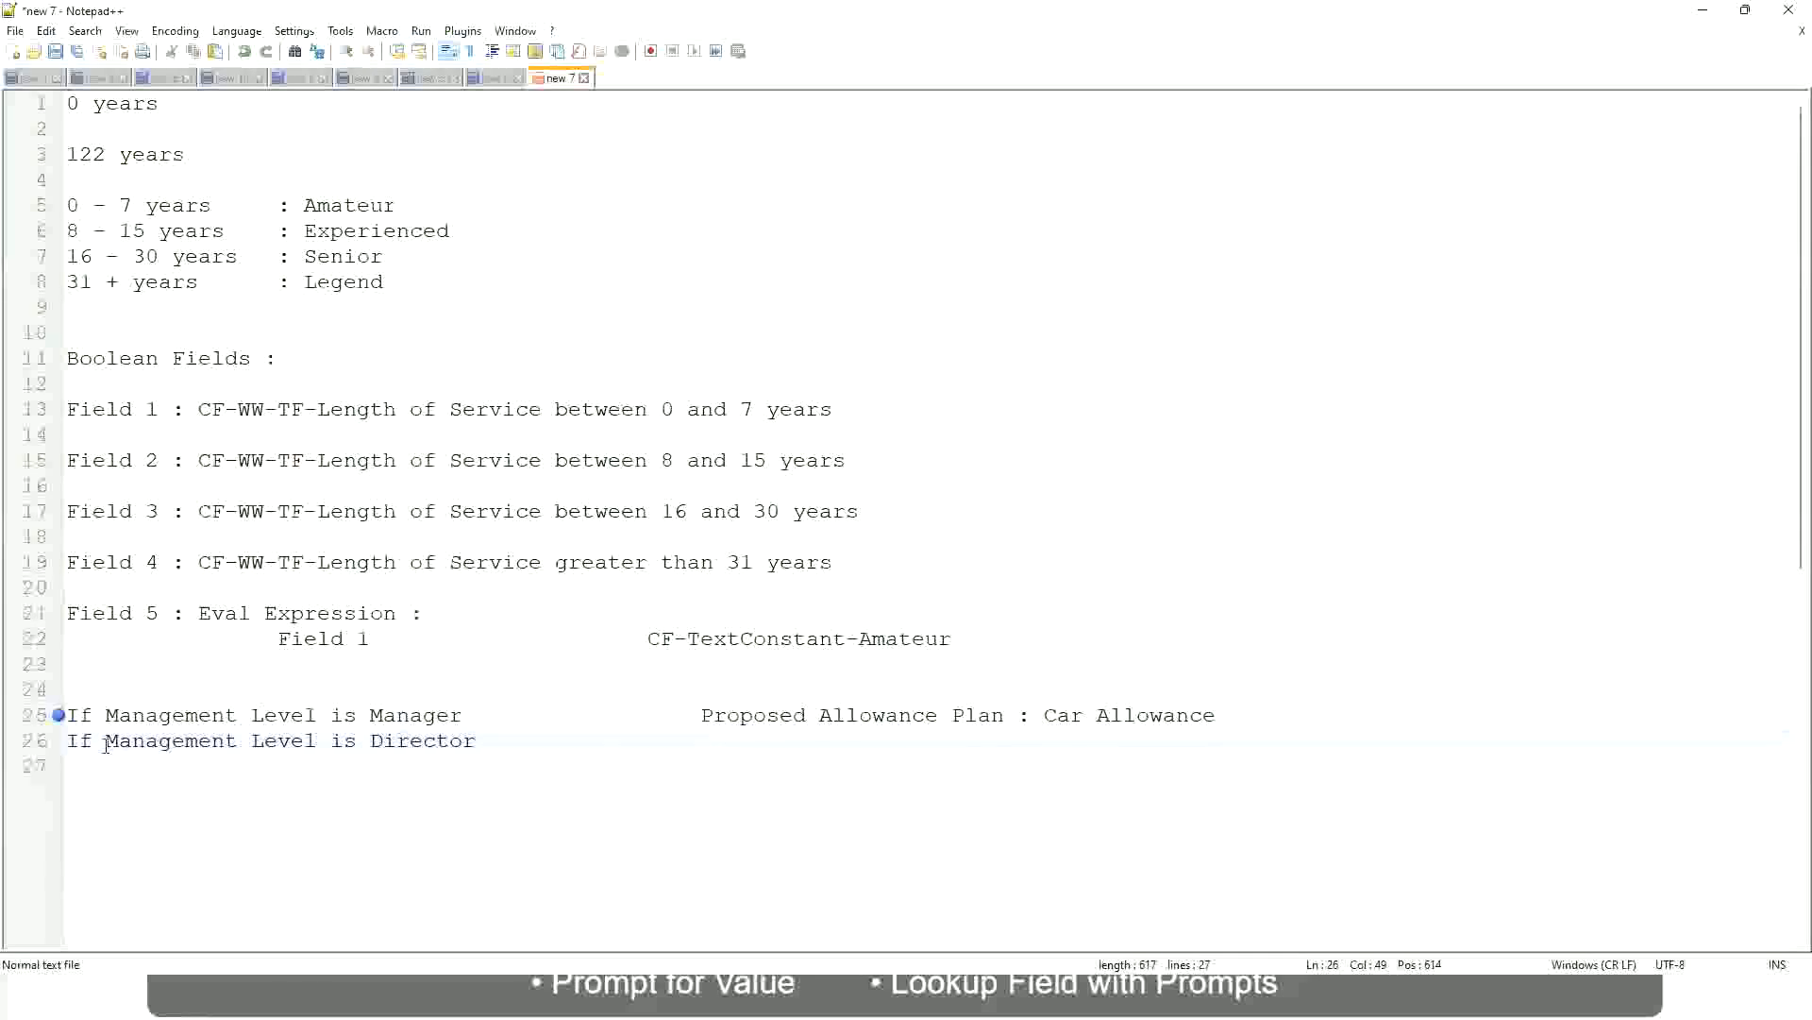
type("Executive Allowance")
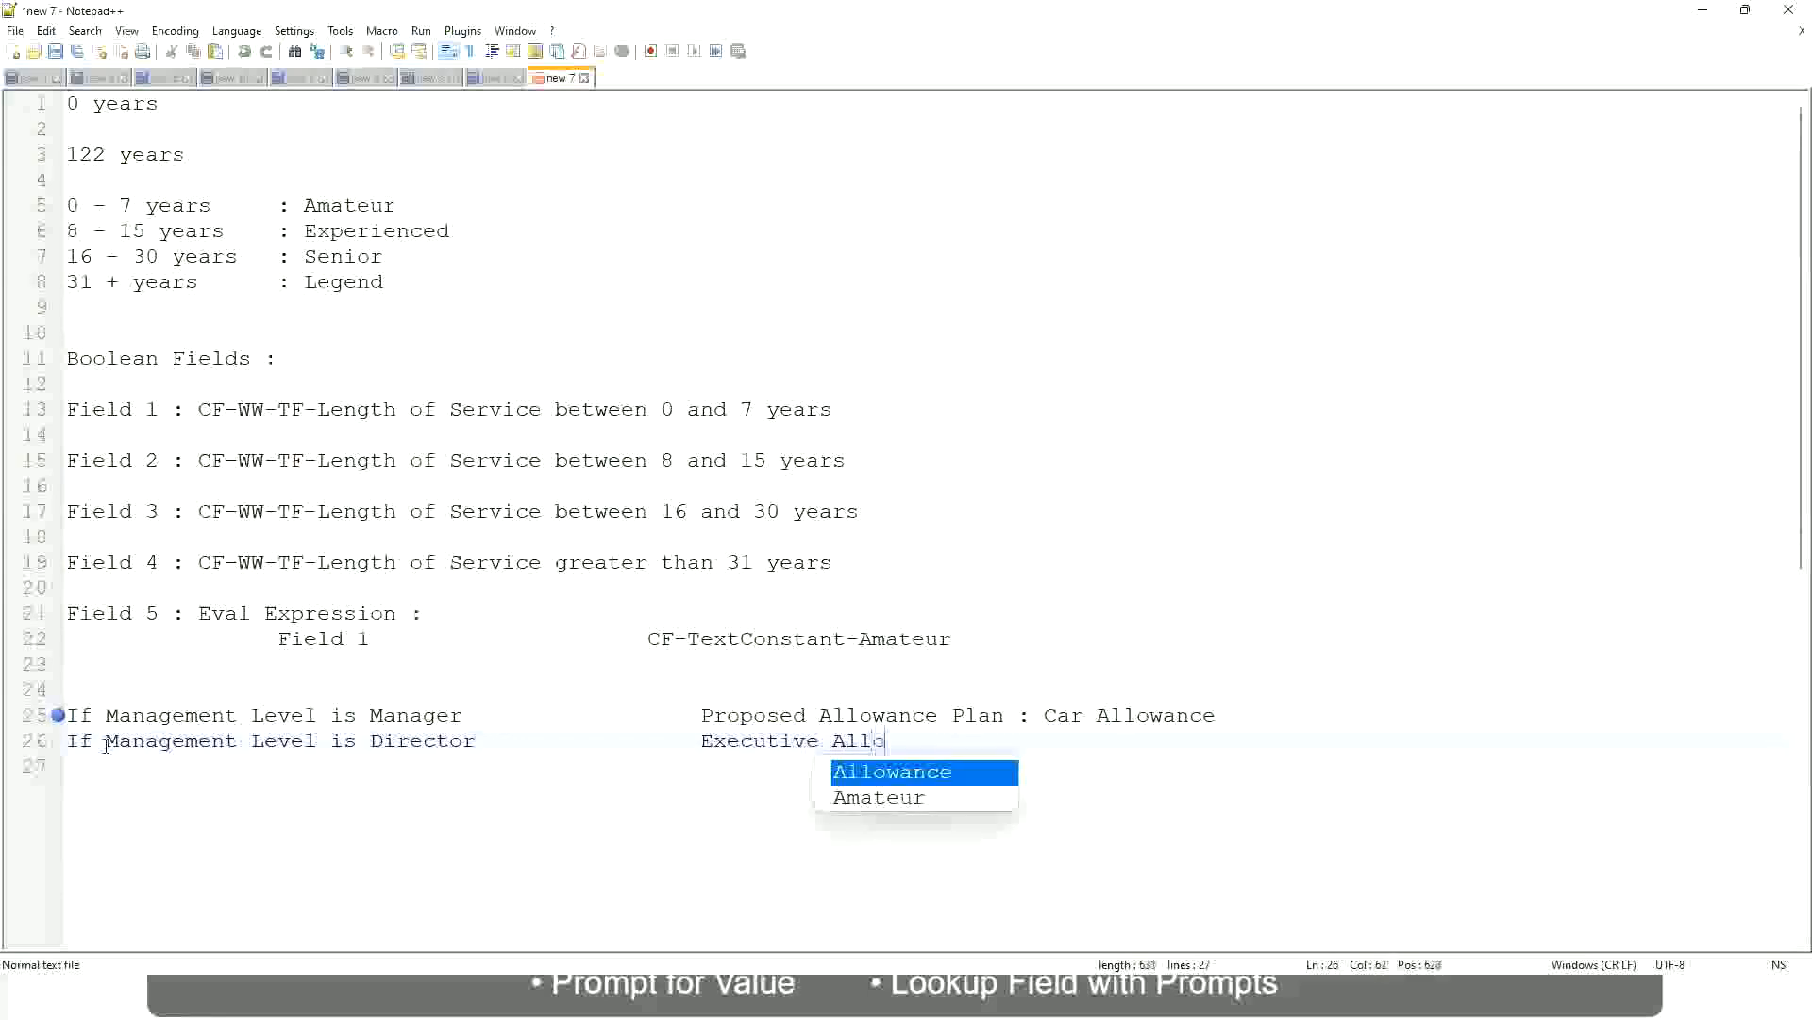
key("Return")
key("Return")
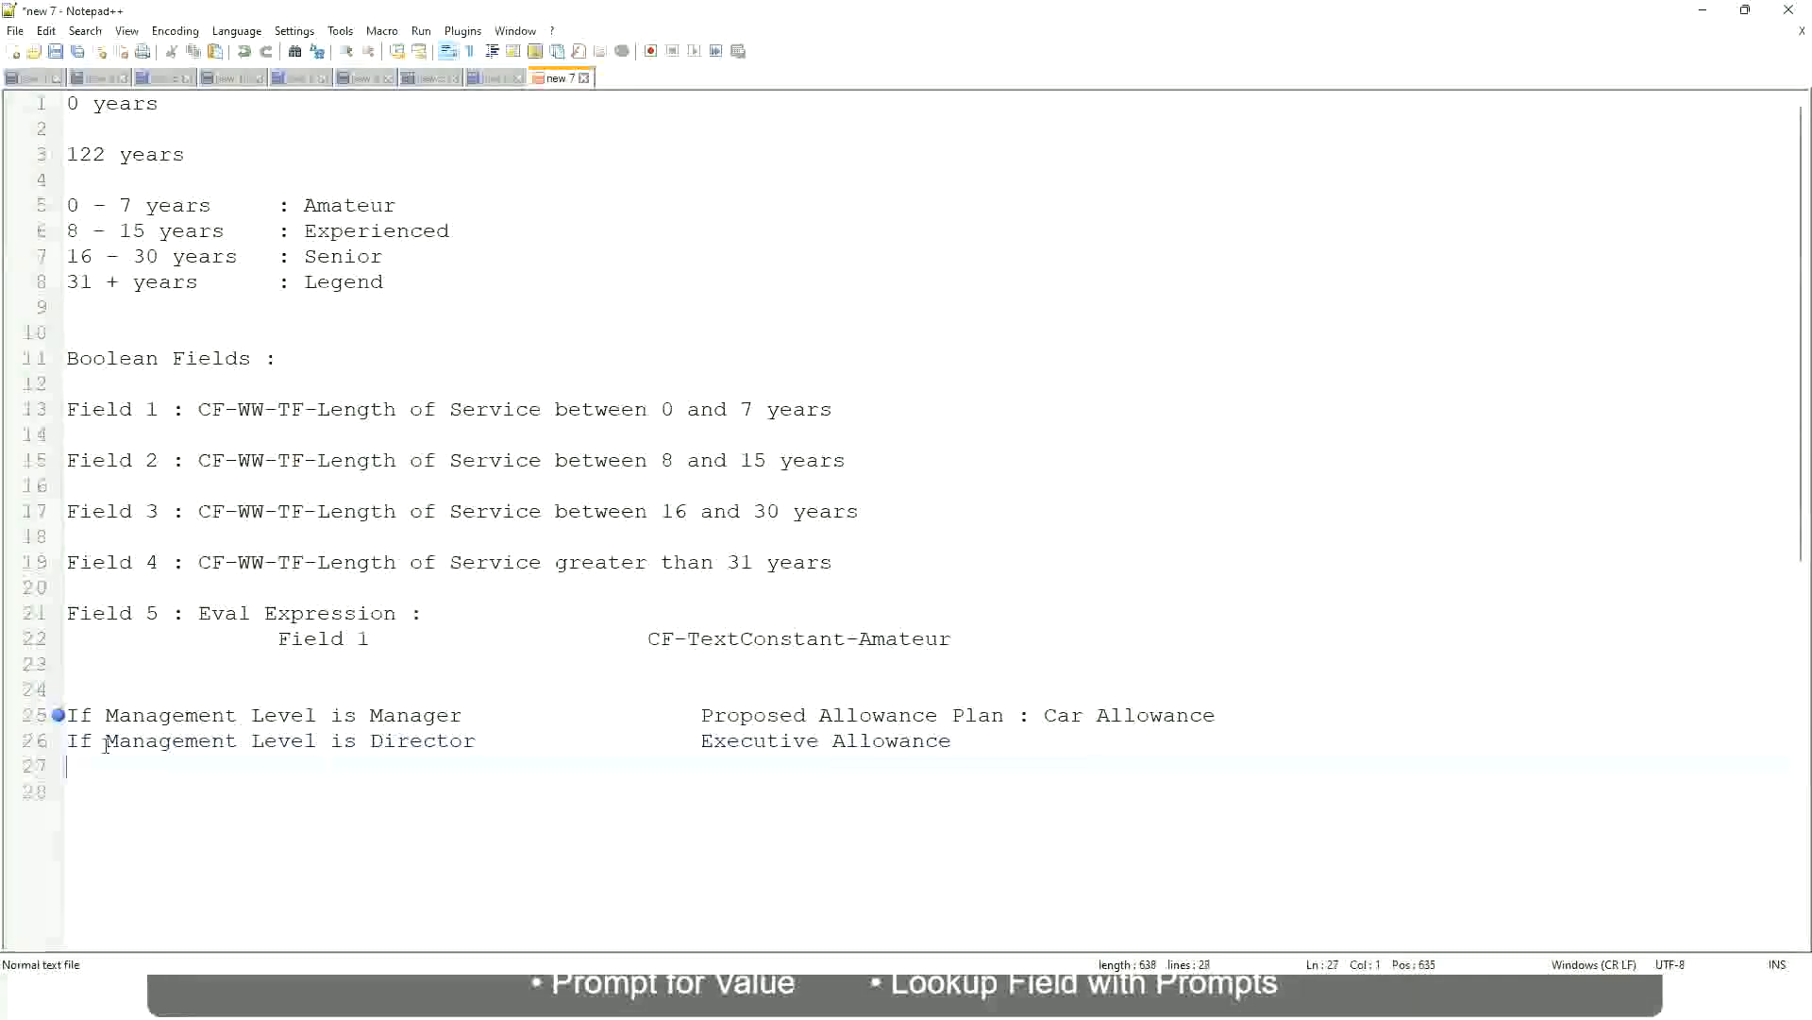
Begin line 27 with the condition text "If Management Level"
type("If")
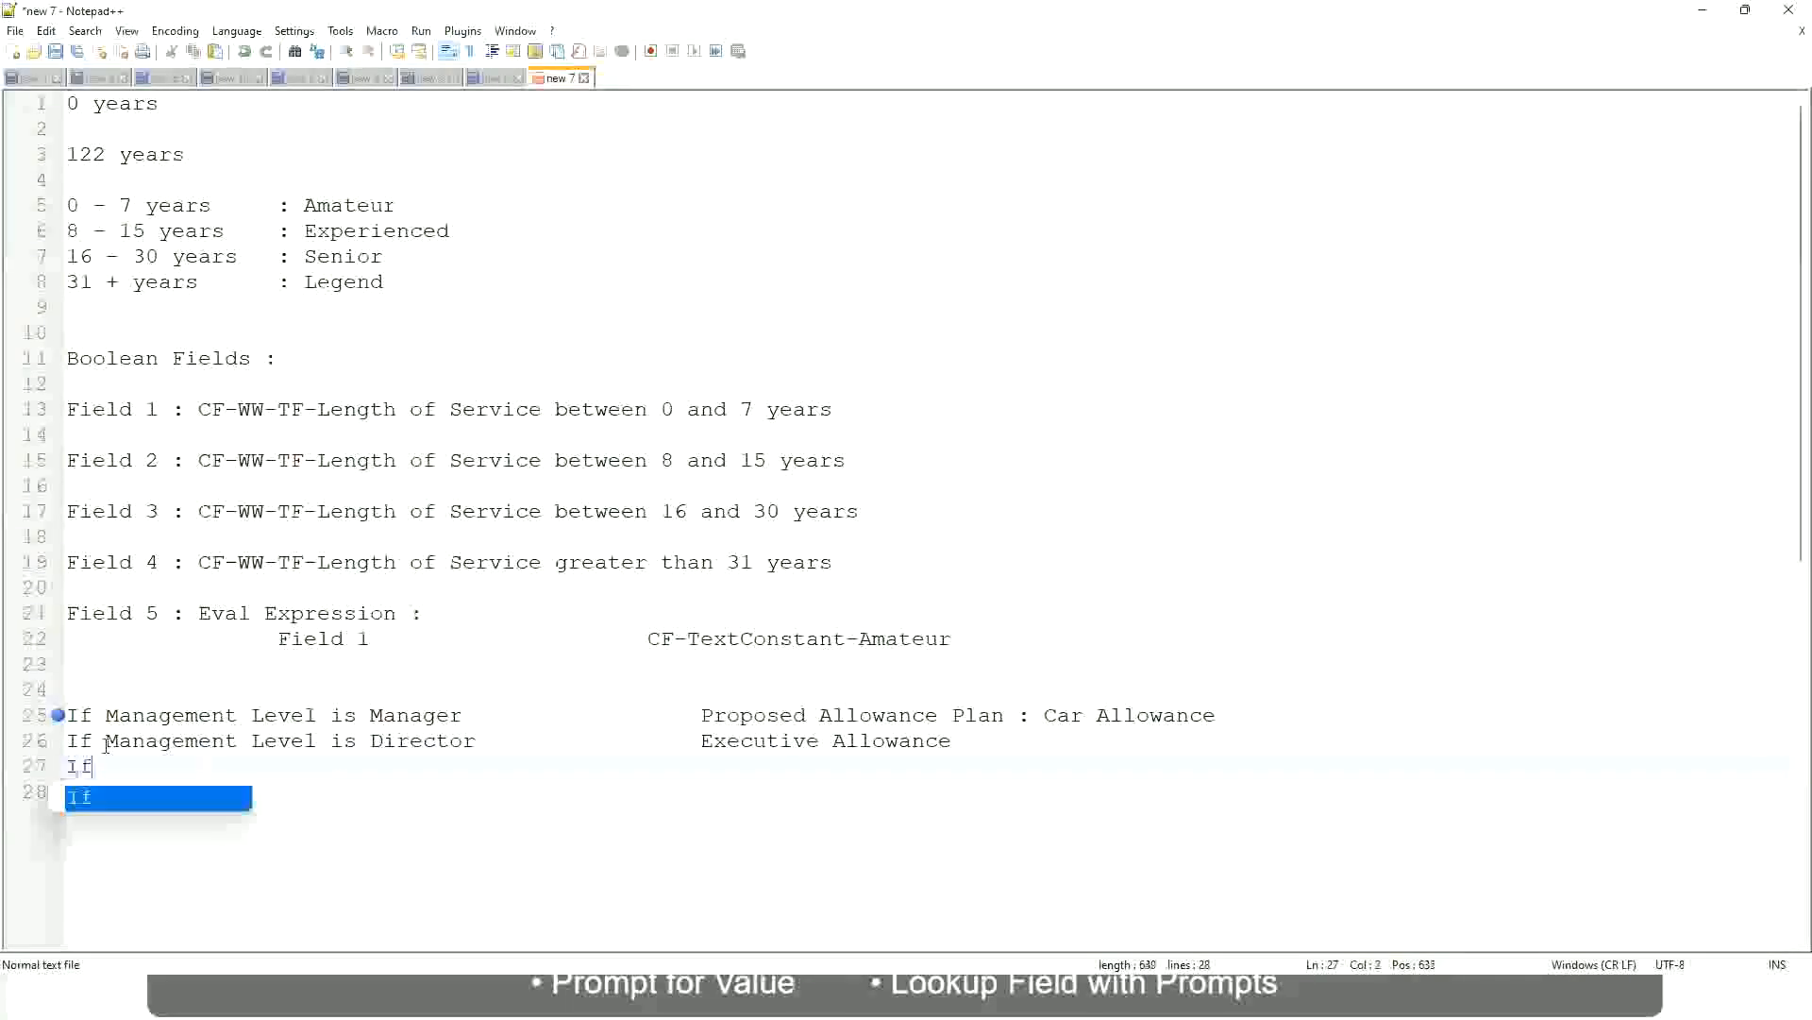
type(" Management is")
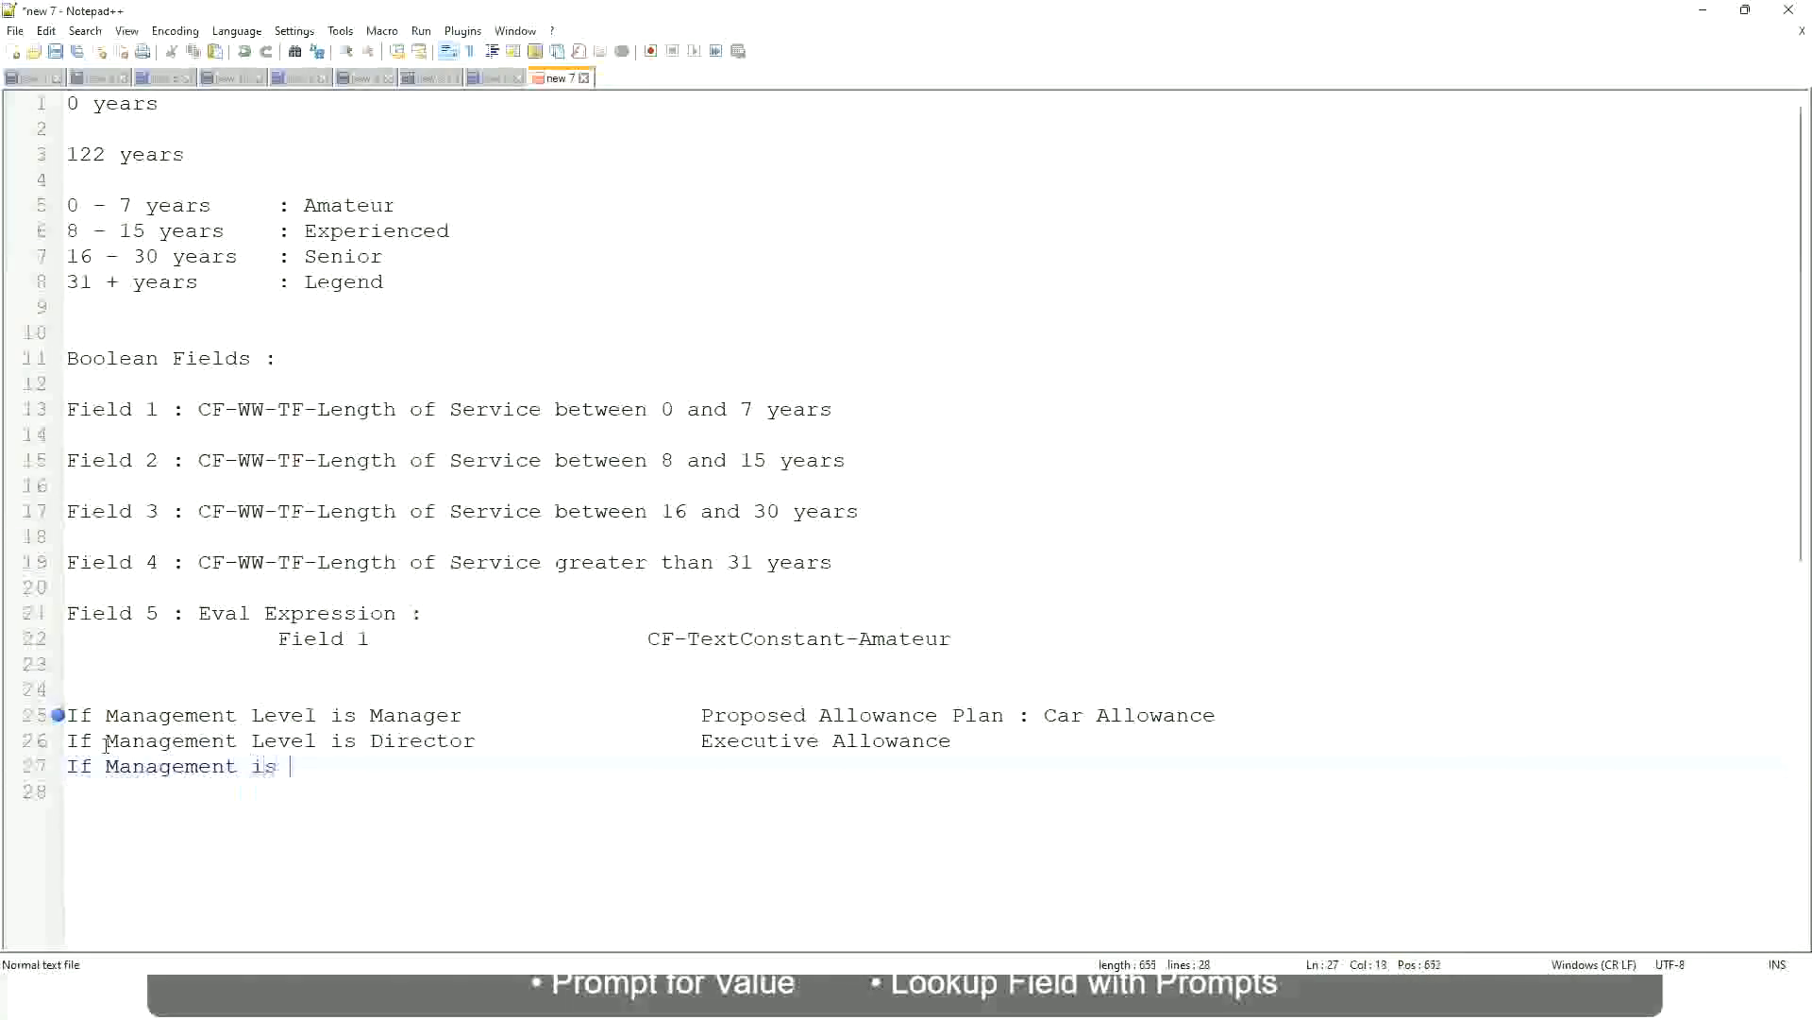
key("BackSpace")
key("BackSpace")
key("BackSpace")
type("le")
key("BackSpace")
key("BackSpace")
type("le")
key("Down")
key("Down")
key("Return")
Complete line 27 with "is CEO" and the aligned result "CEO Allowance"
type("is CEO")
key("Tab")
type("CEO Allowance")
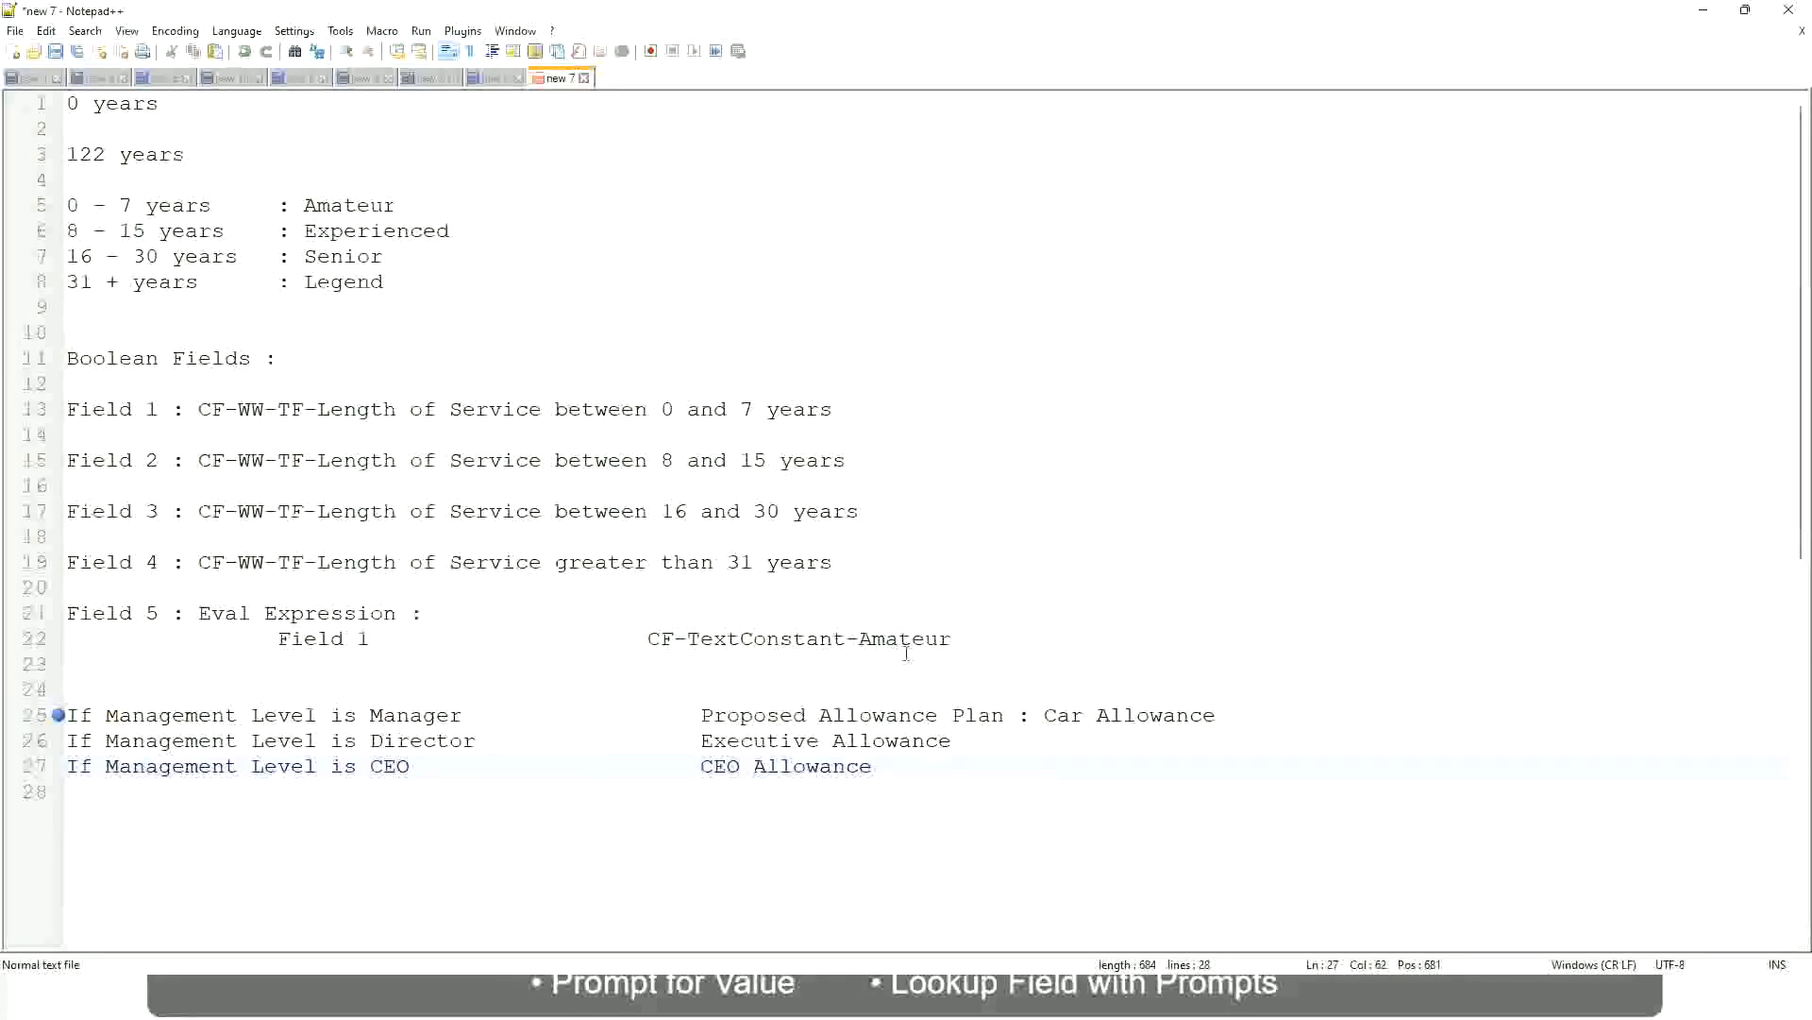
left_click(1044, 715)
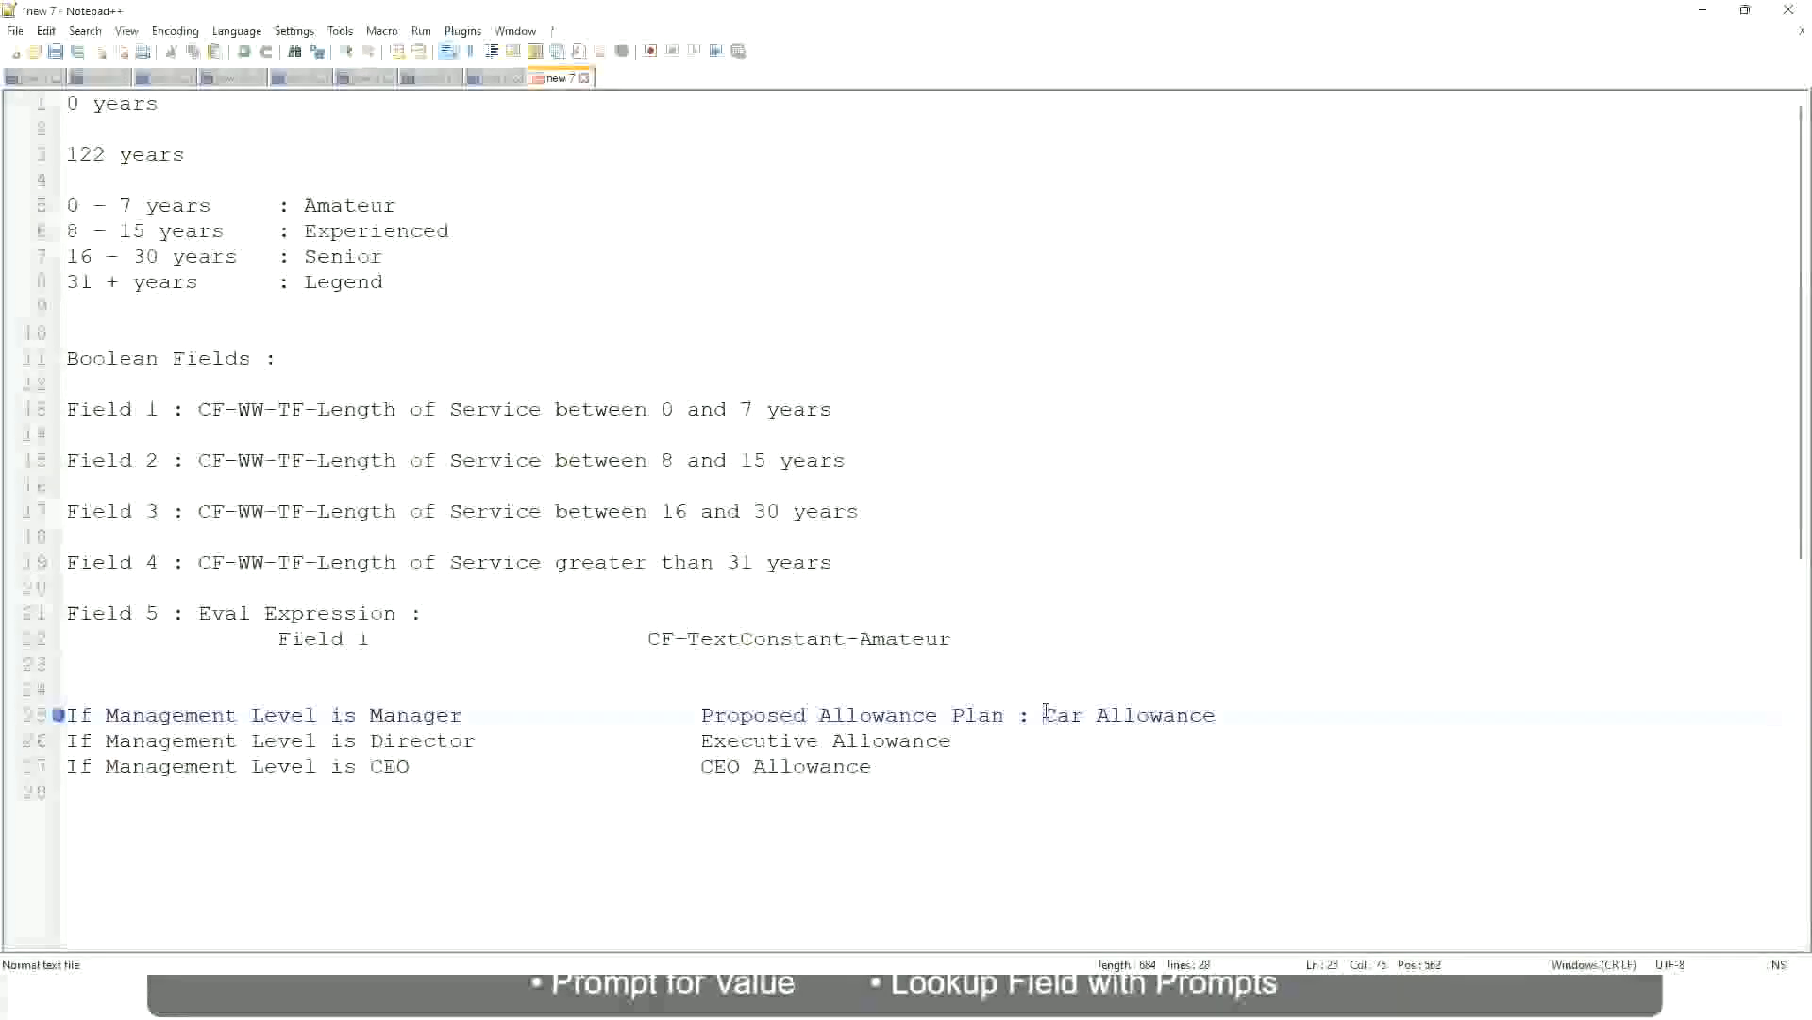
left_click_drag(1044, 714, 1218, 715)
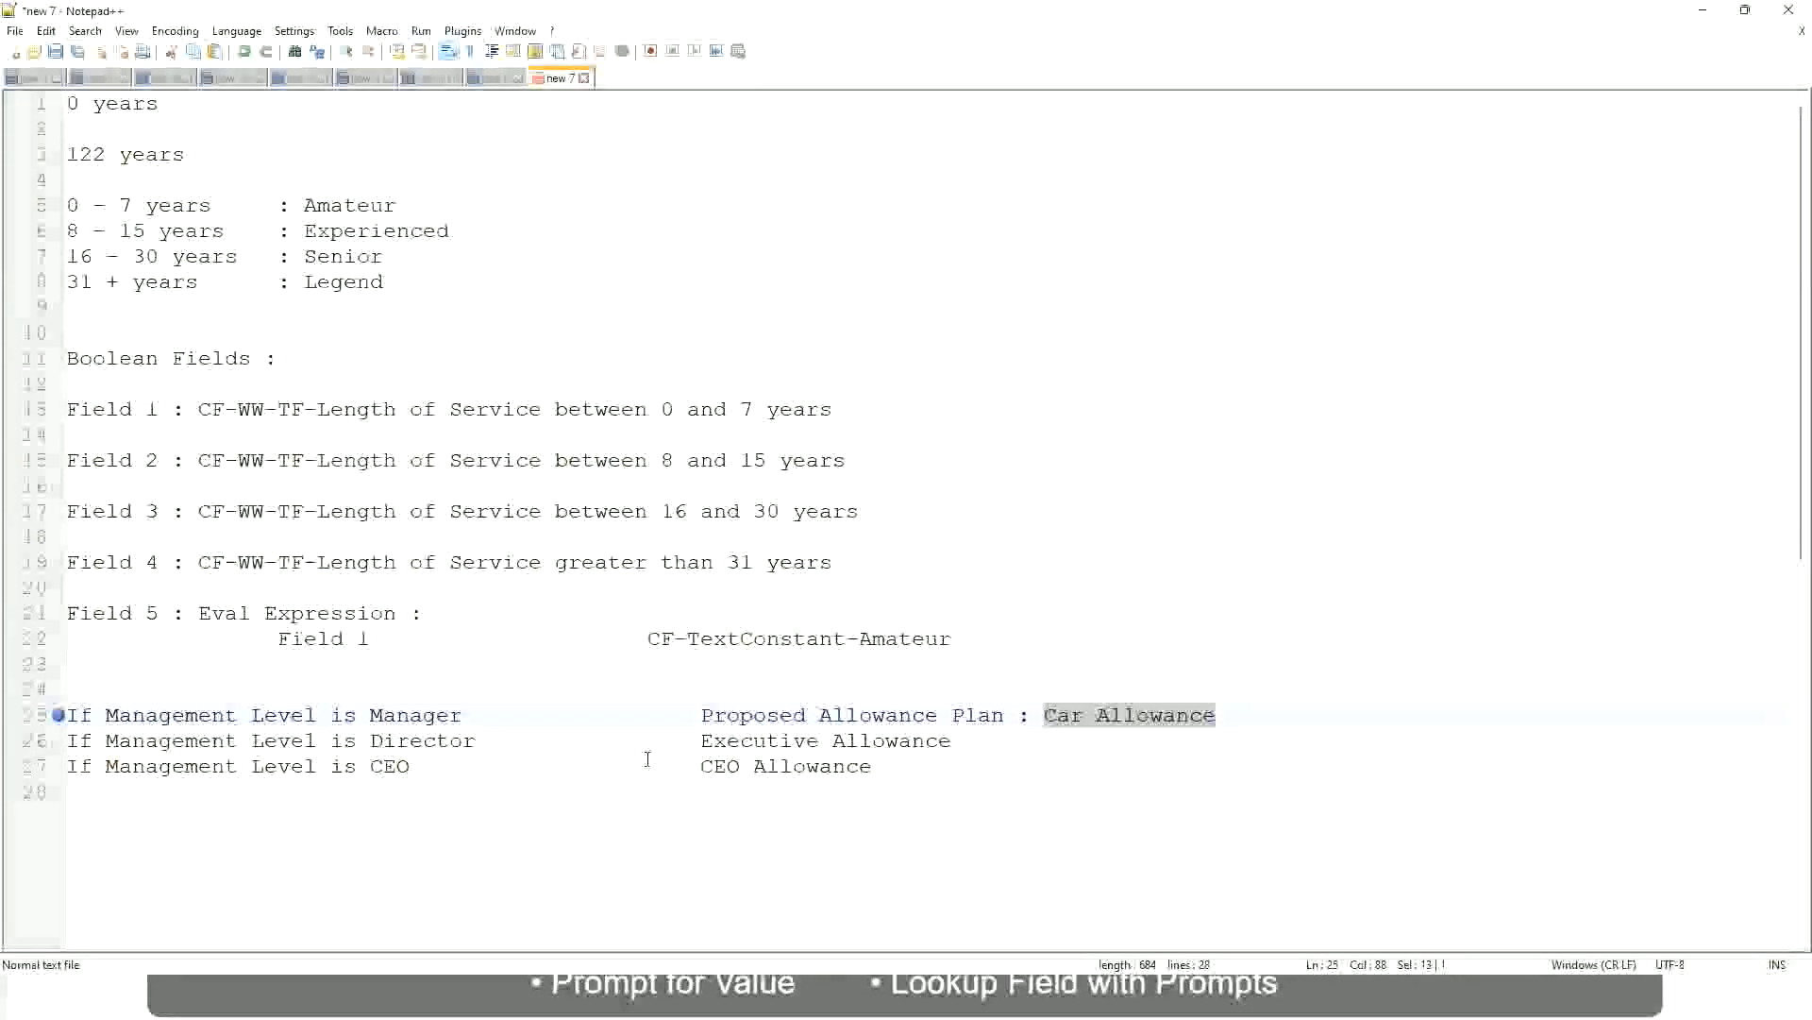
left_click(843, 715)
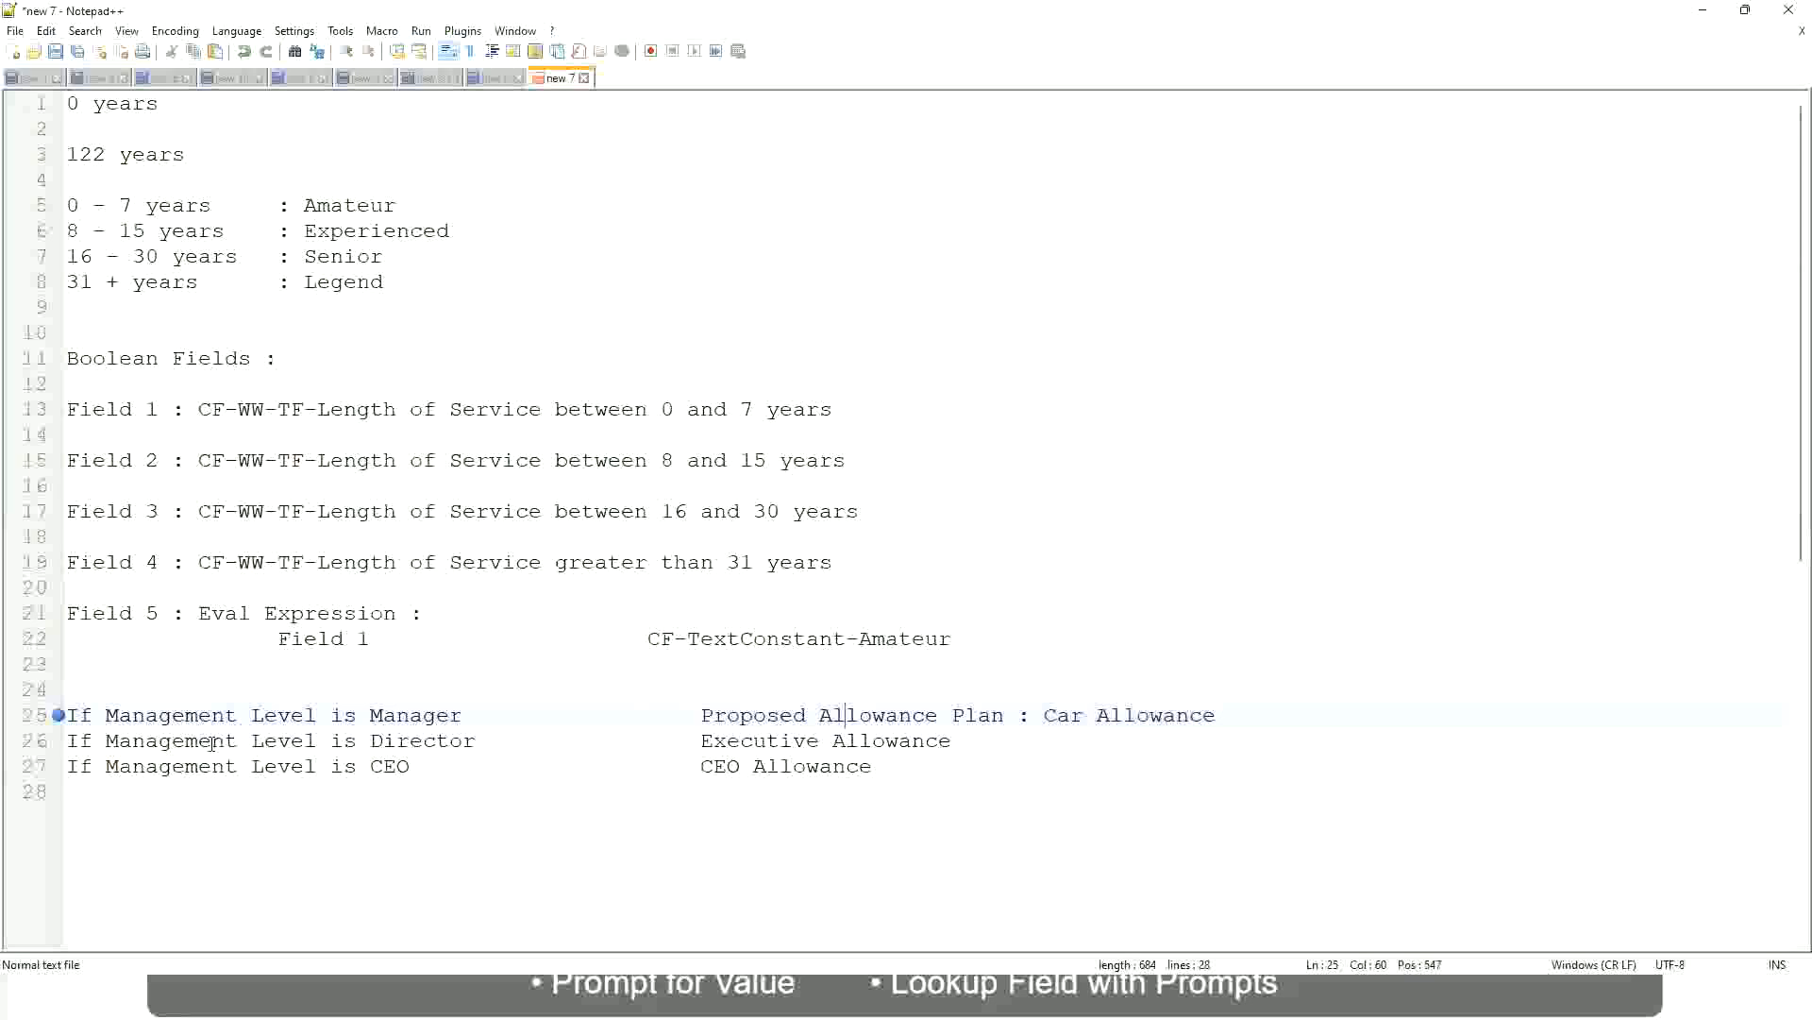
left_click(369, 715)
Replace the whole allowance result of the Manager rule on line 25 with "First Line Manager"
left_click_drag(701, 714, 1242, 708)
type("Managers")
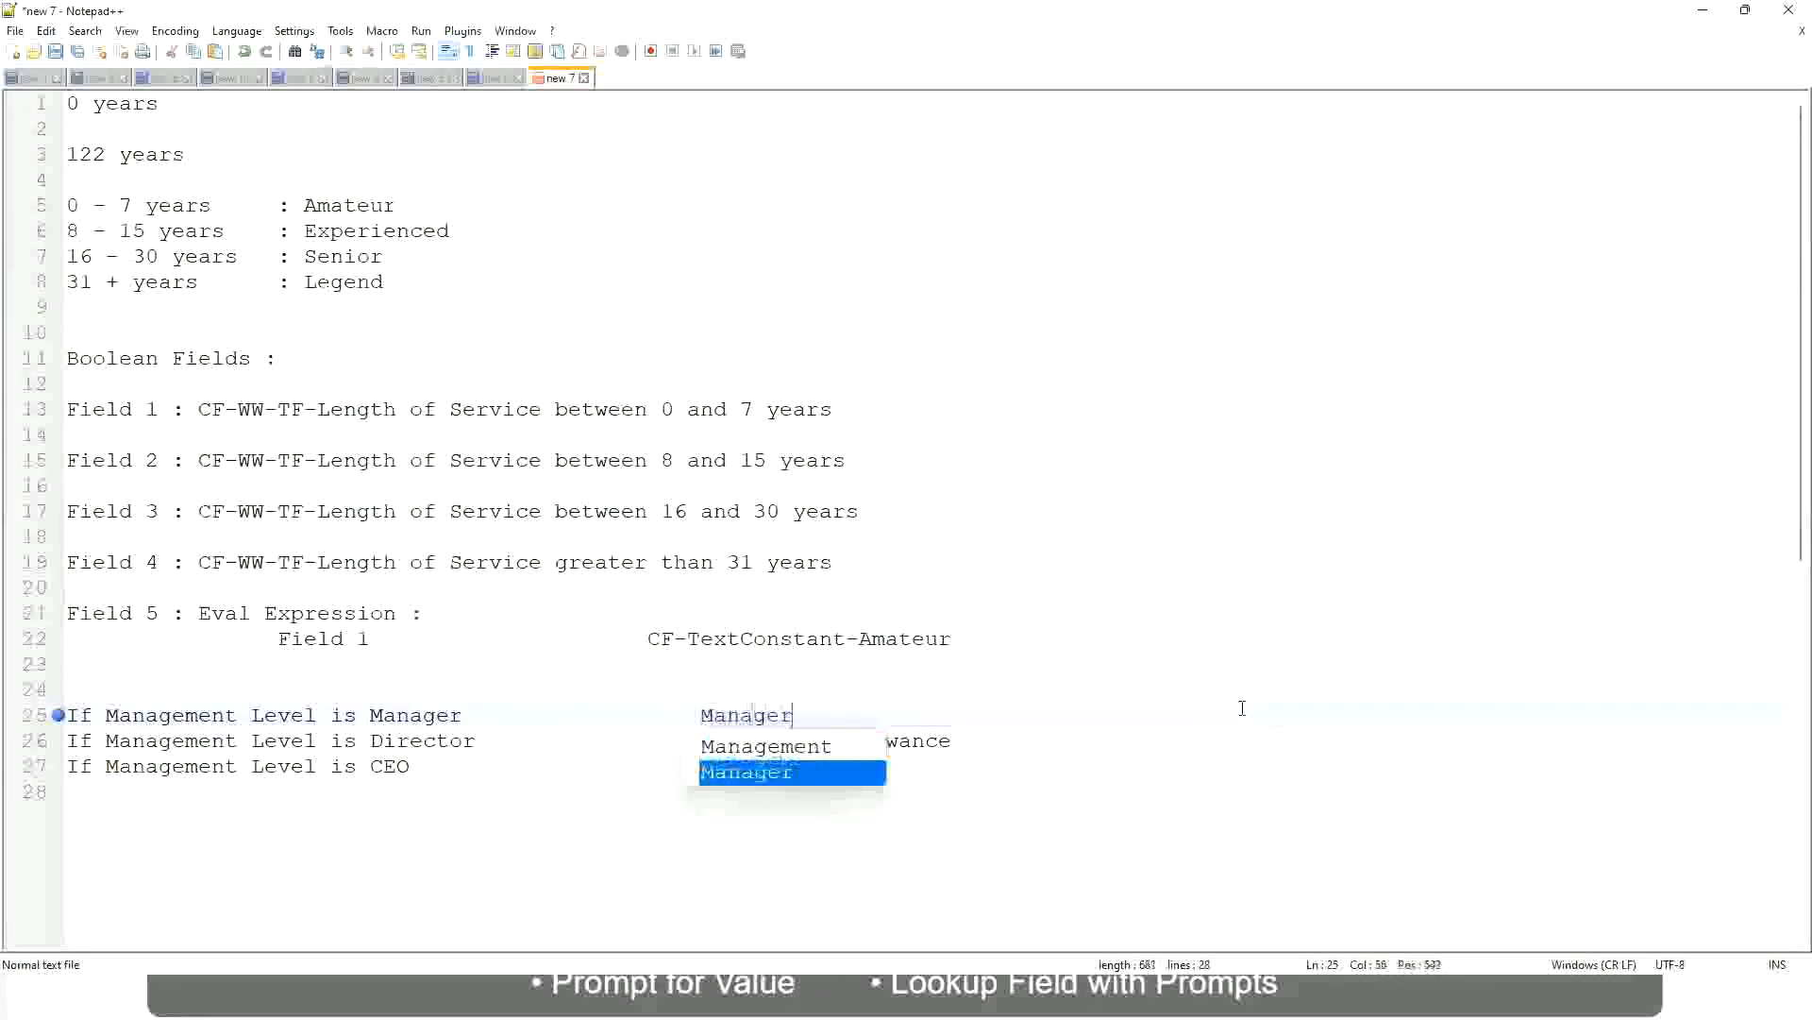
key("BackSpace")
key("BackSpace")
key("BackSpace")
key("BackSpace")
key("BackSpace")
key("BackSpace")
key("BackSpace")
key("BackSpace")
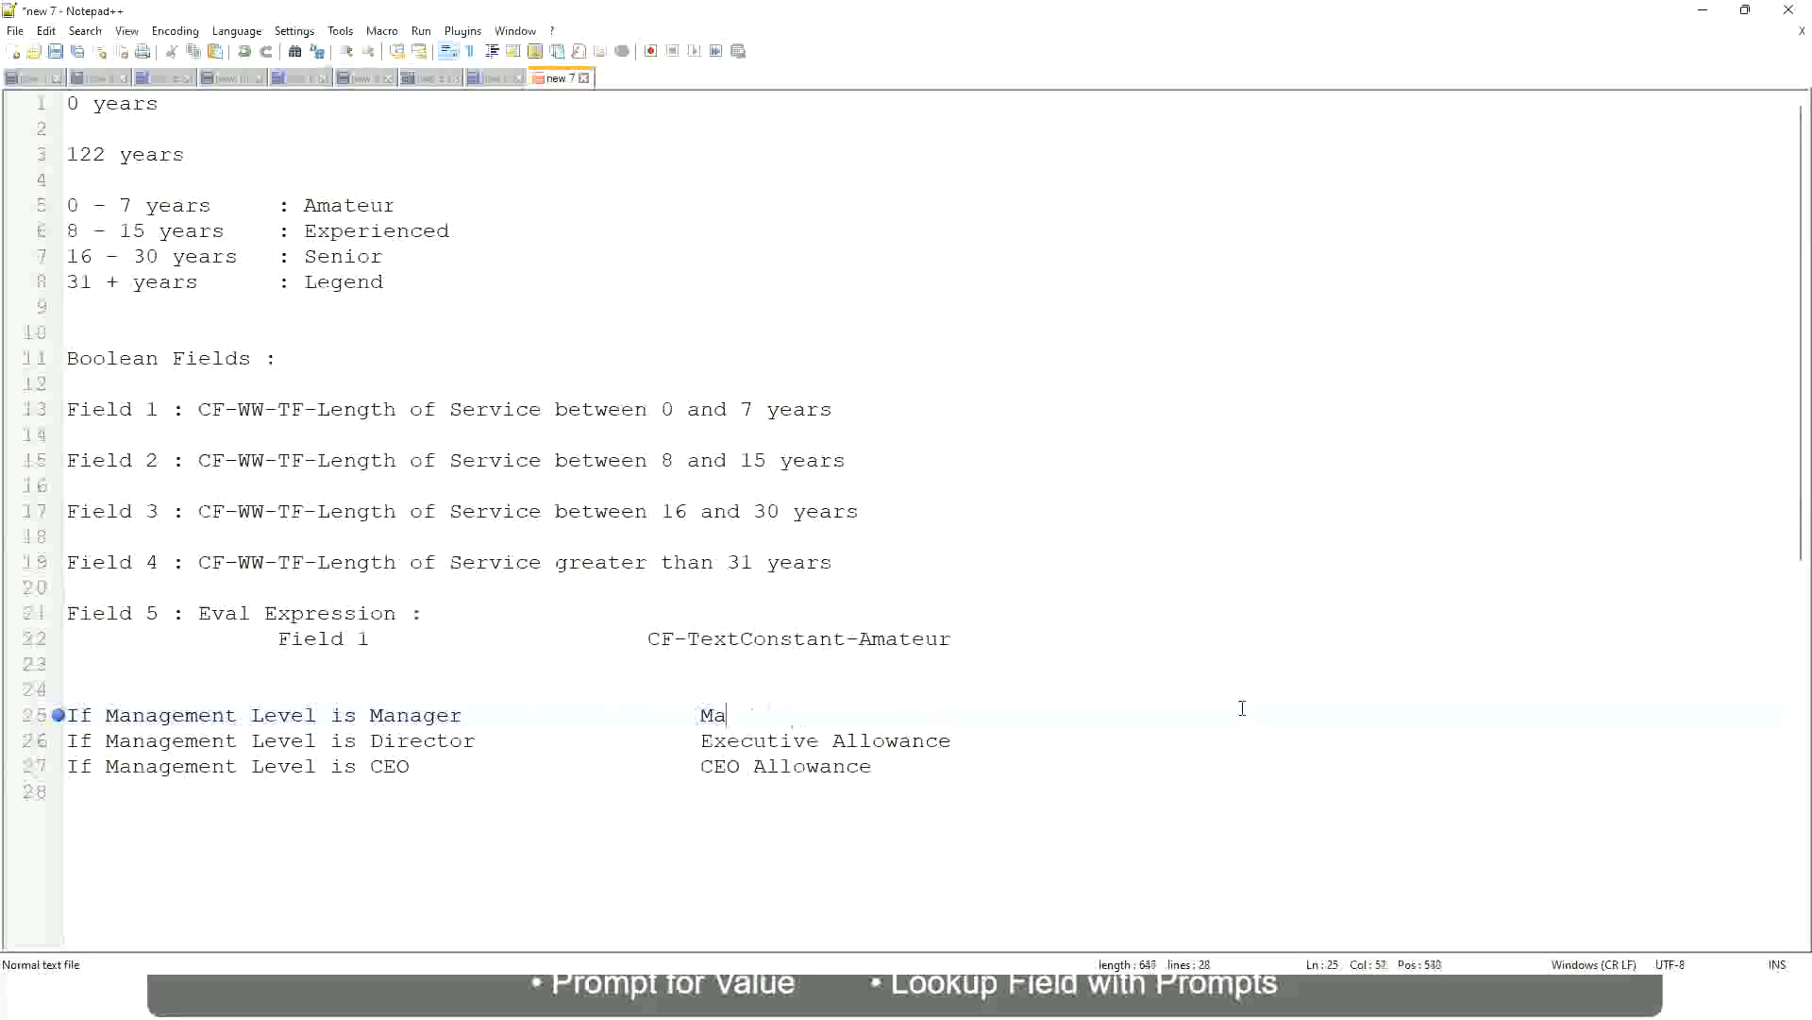
type("First Li")
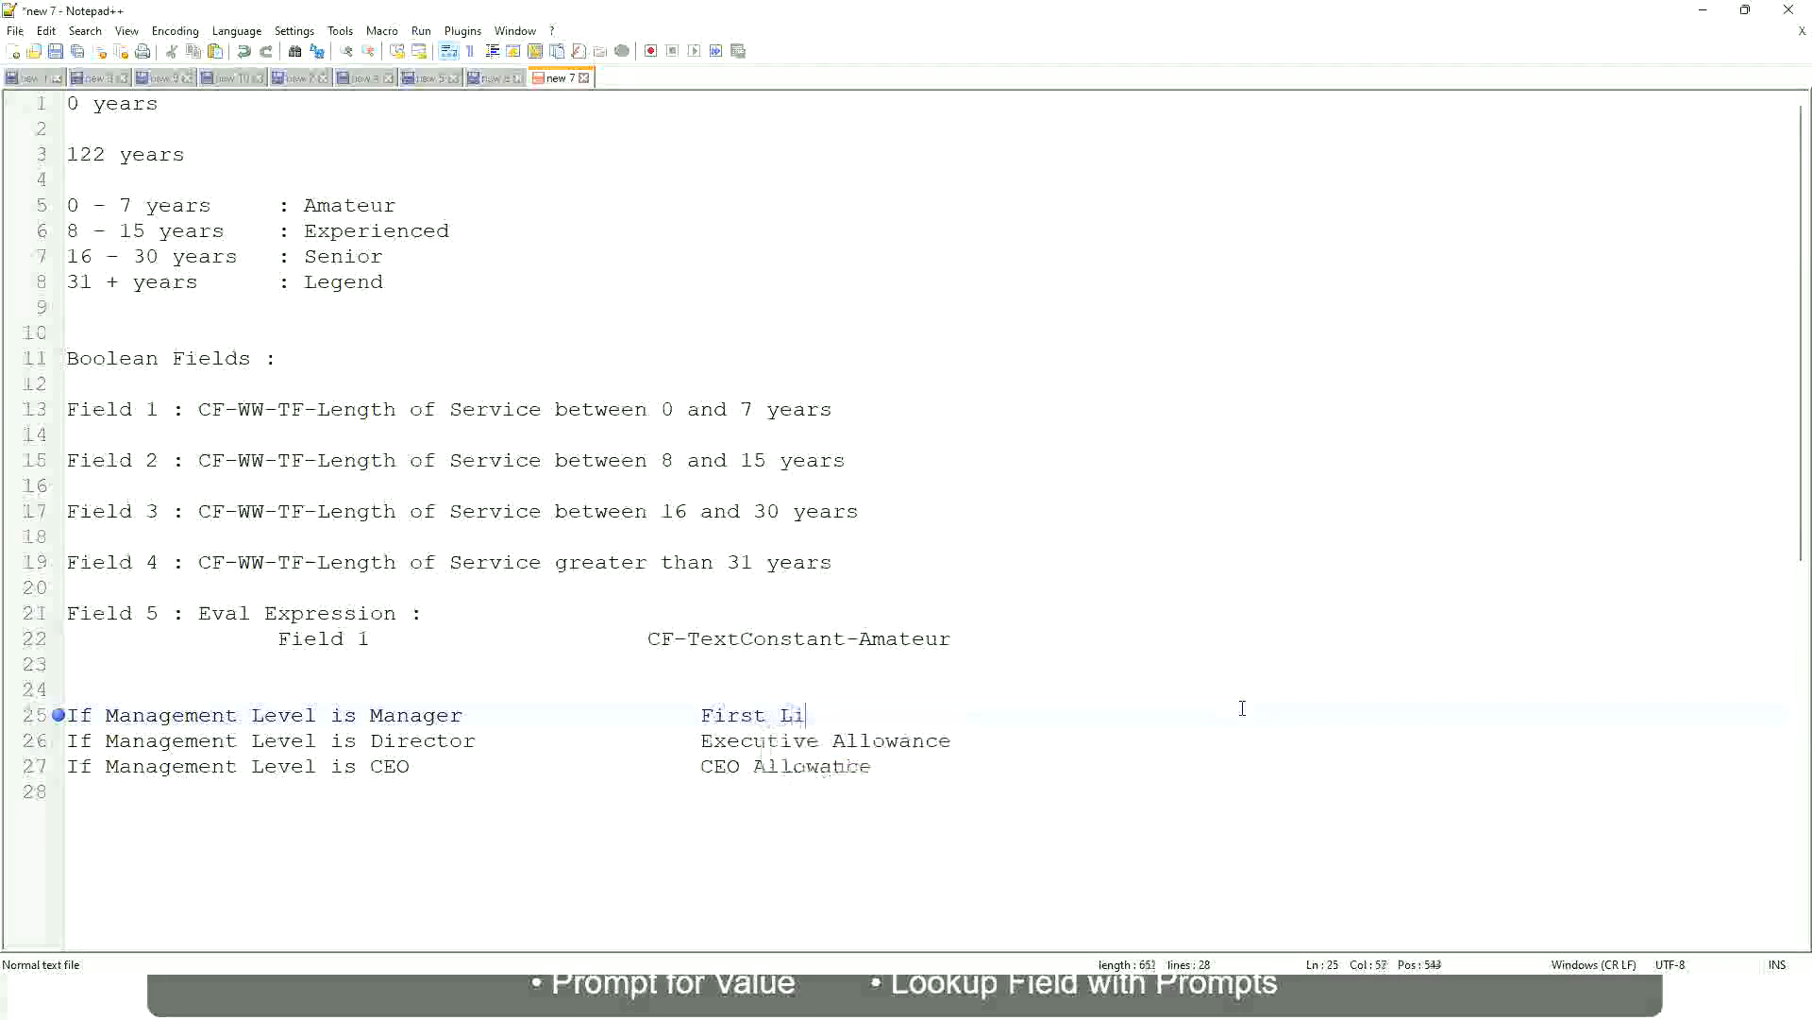
type("ne Manager")
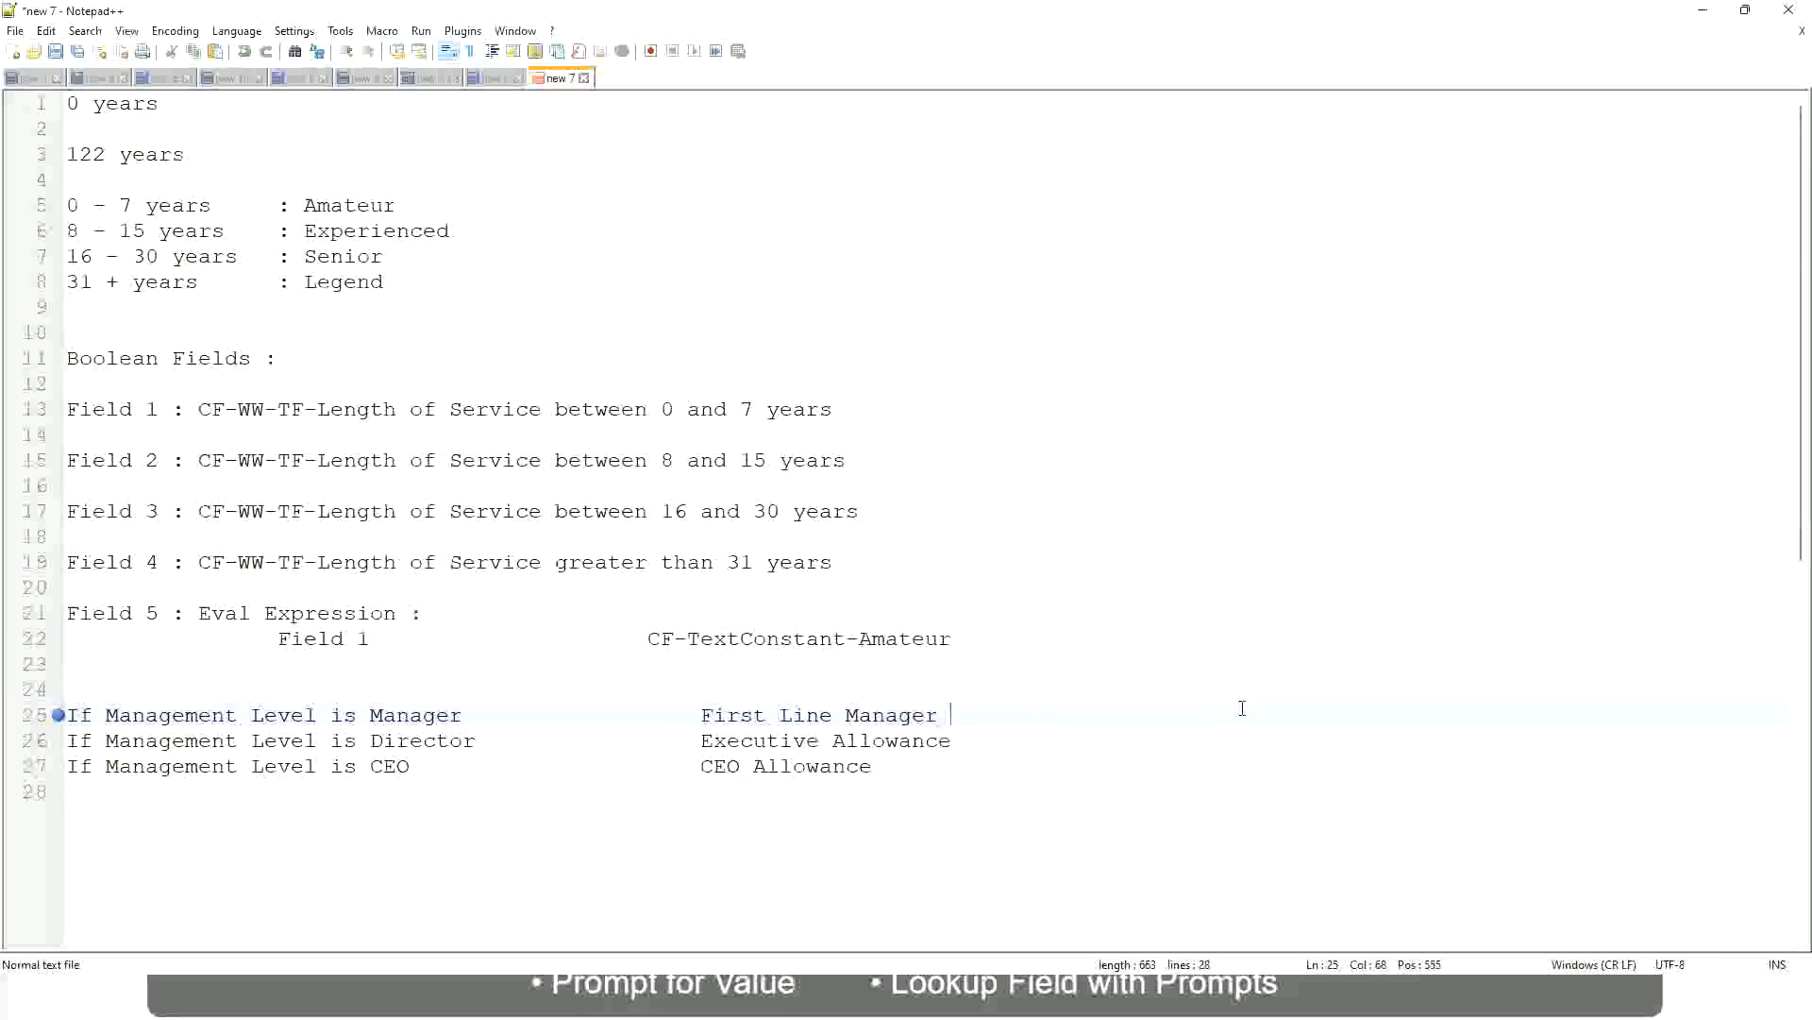
Insert "Name of the" before "First Line Manager" on line 25
key("Left")
key("Left")
key("Left")
key("Left")
key("Left")
key("Left")
key("Left")
key("Left")
key("Left")
key("Left")
type("Name of the")
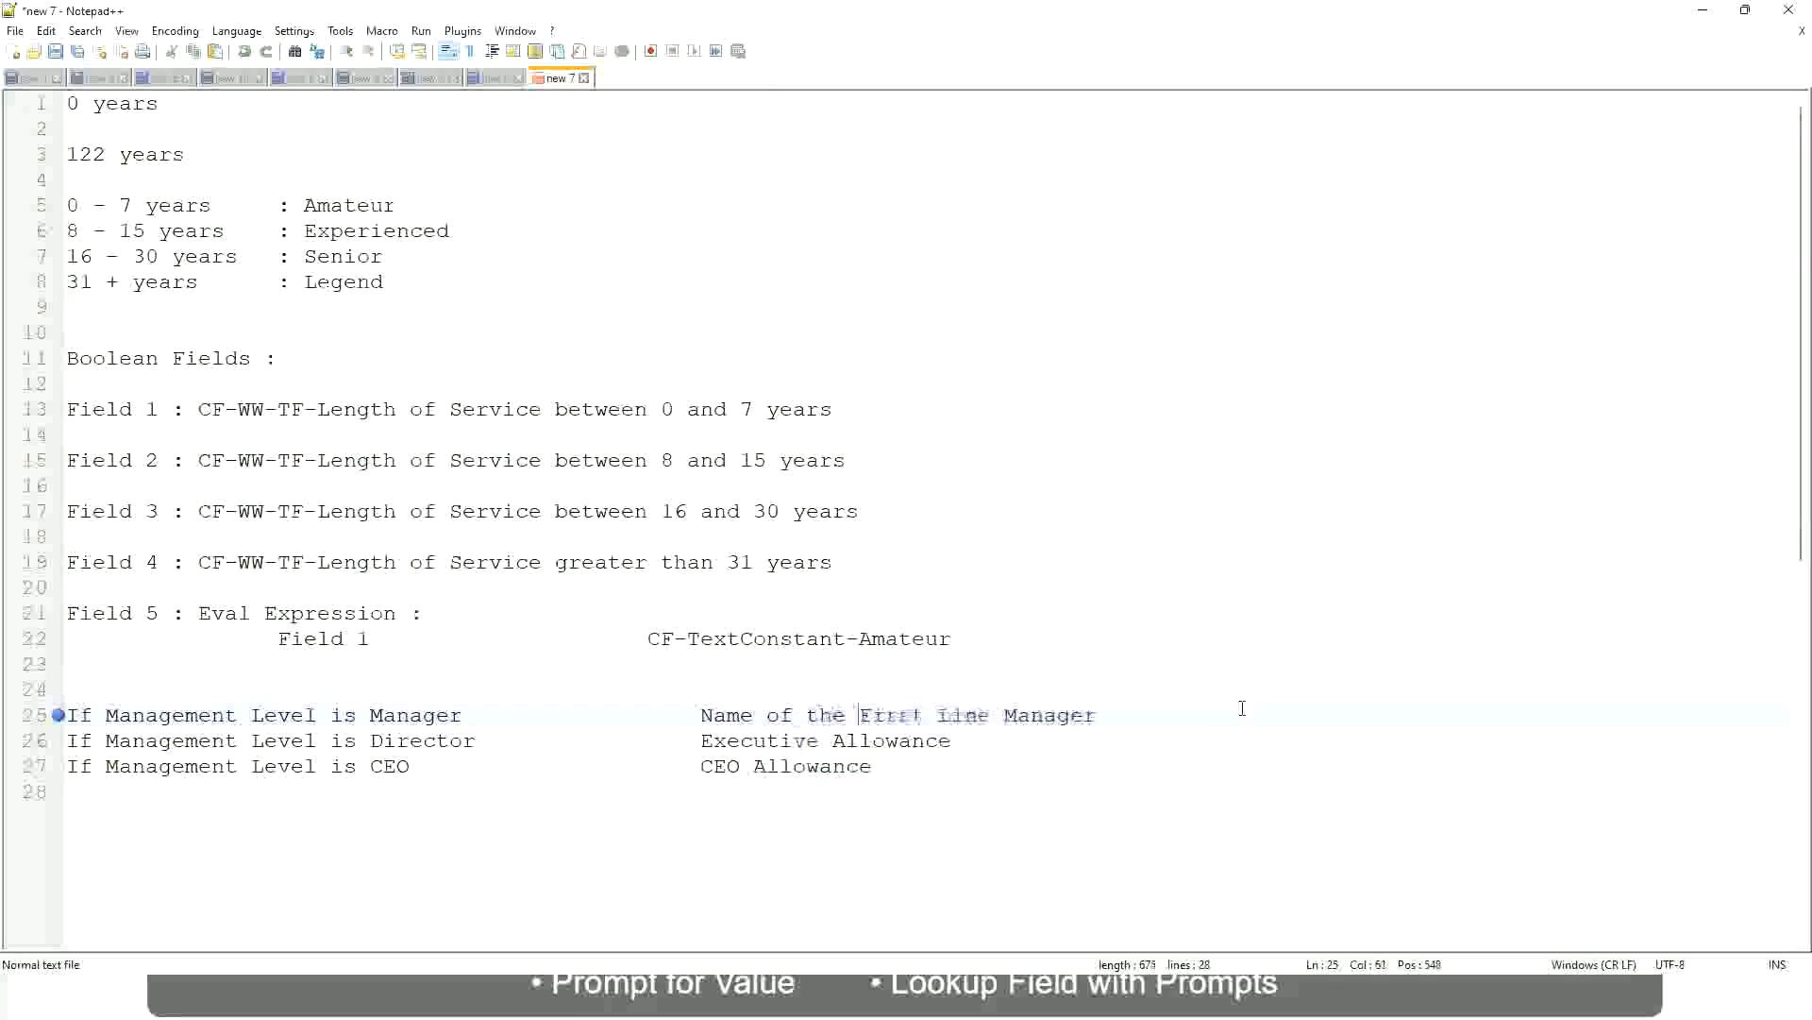
Replace "Executive Allowance" in the Director rule on line 26 with "Name of"
left_click(699, 741)
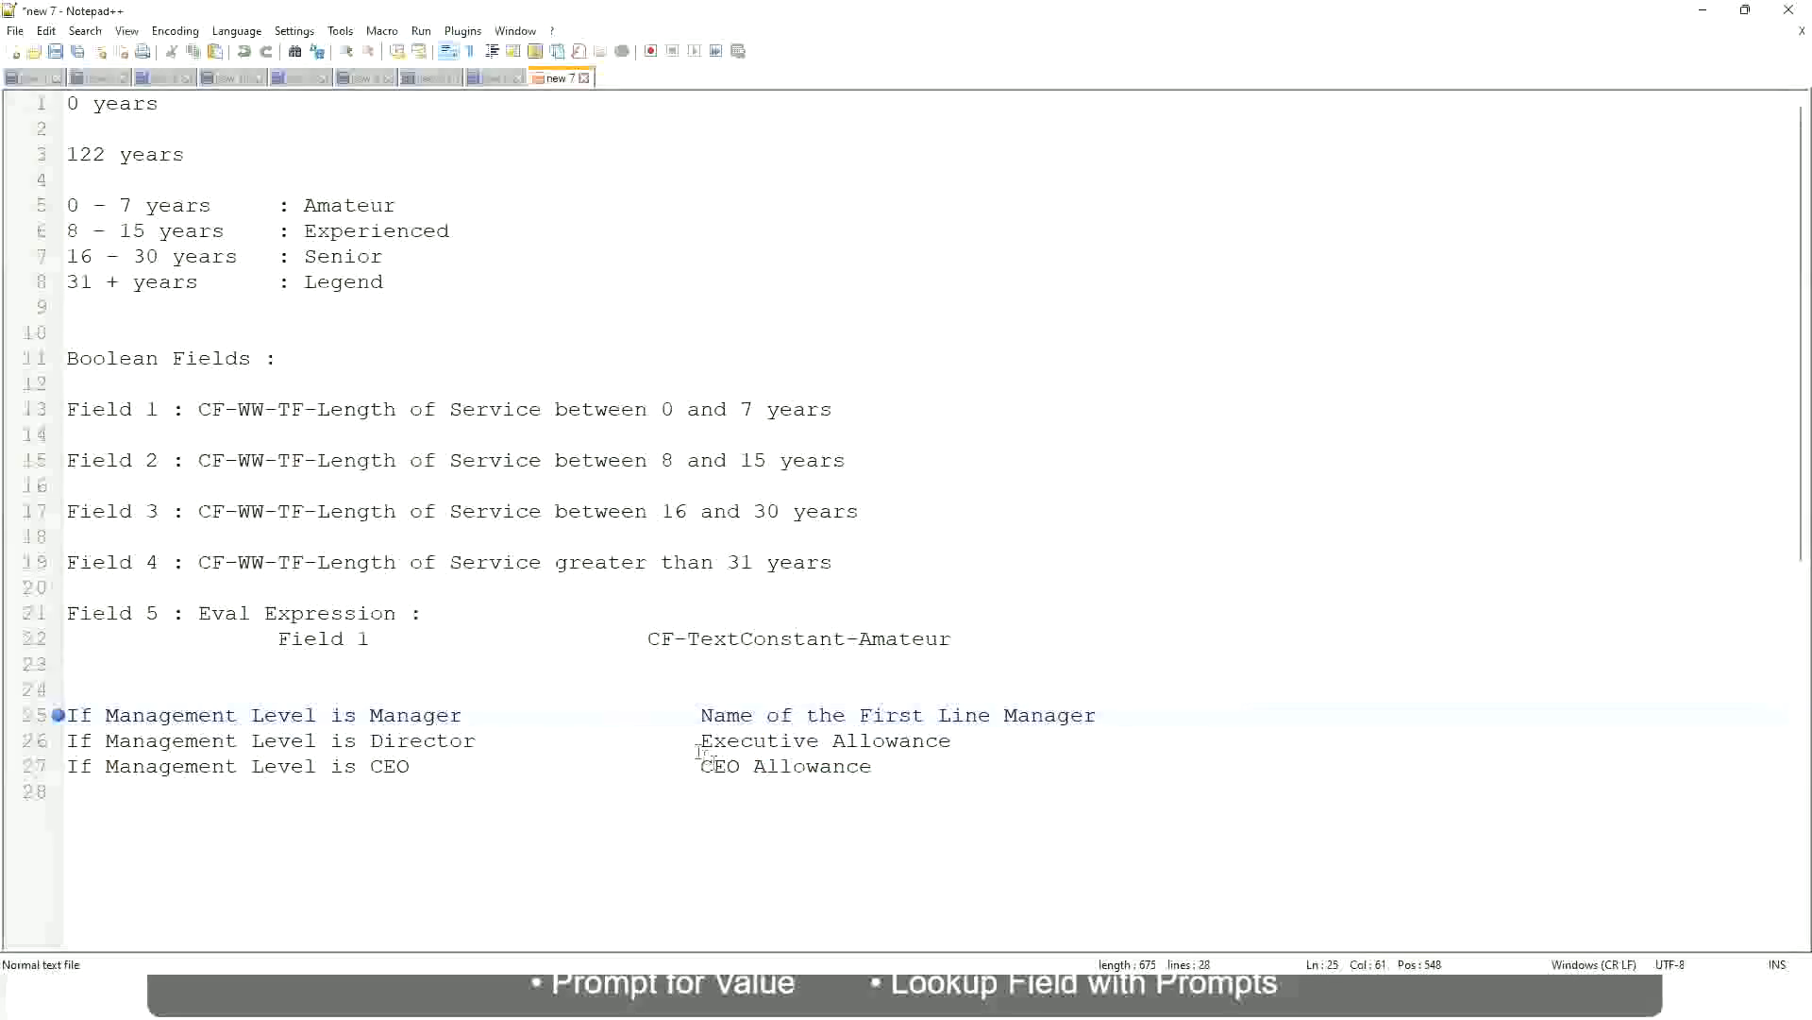
left_click_drag(699, 741, 956, 735)
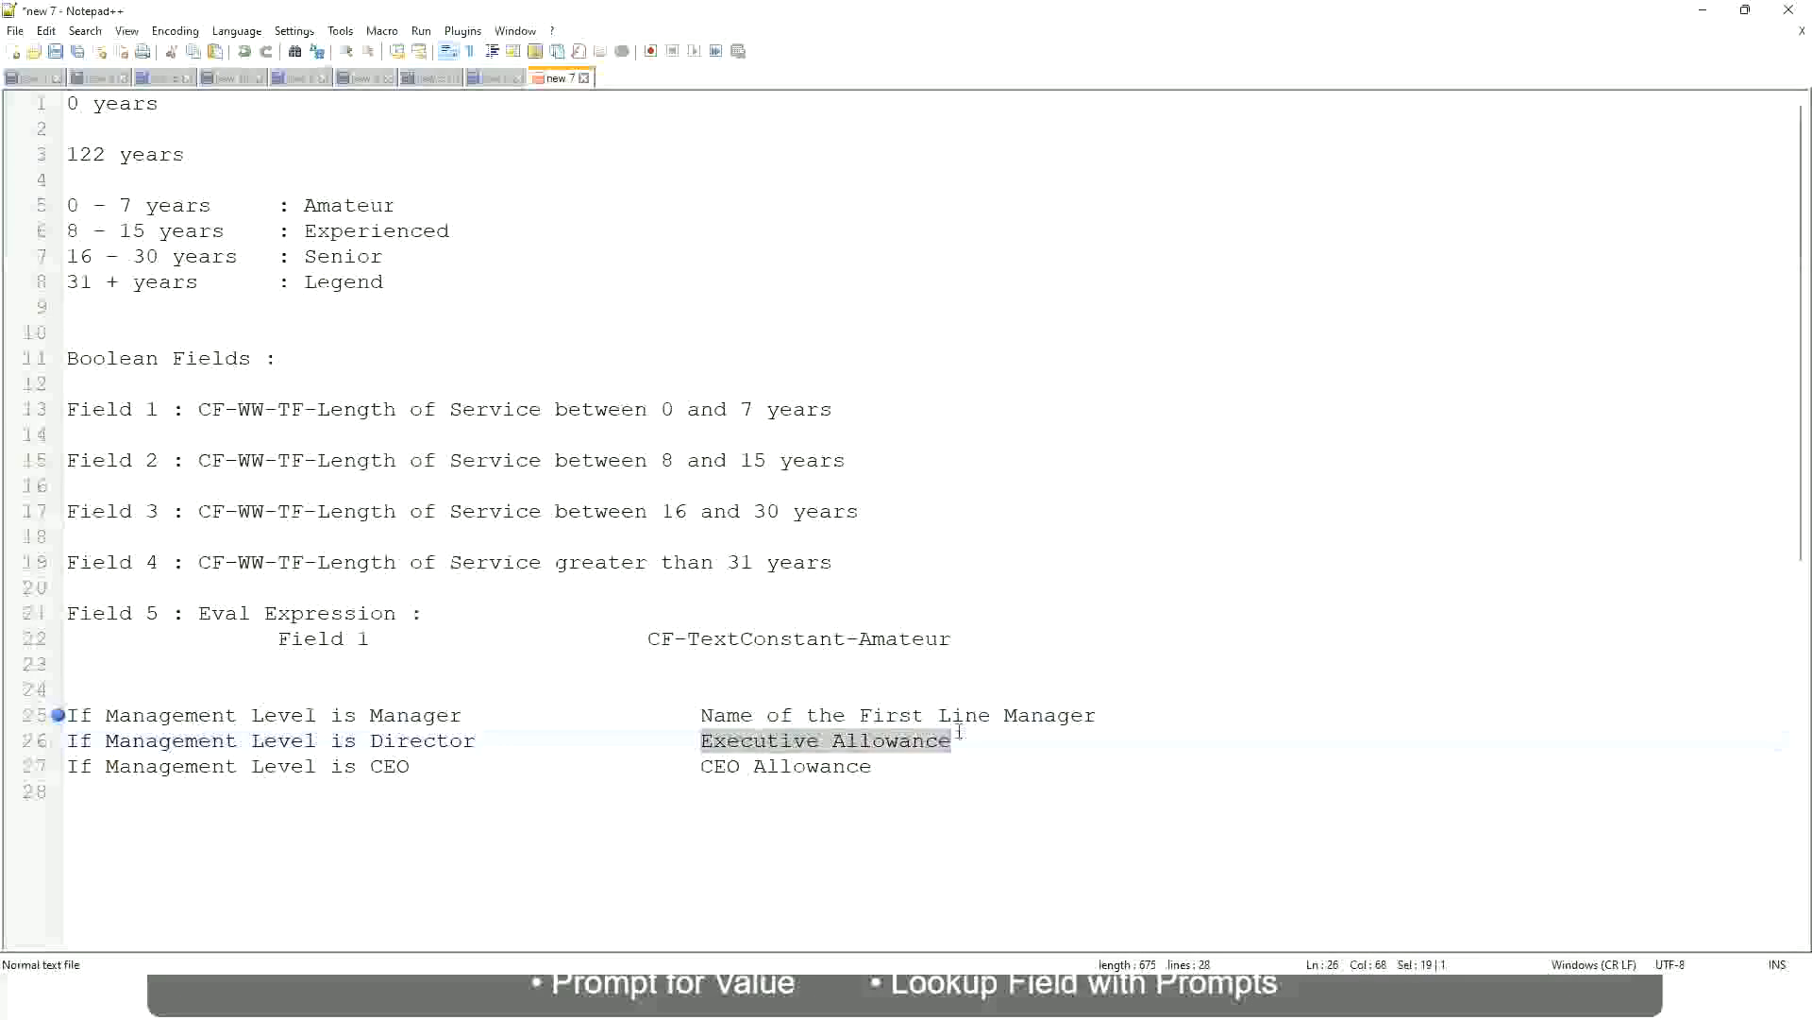
type("Name ")
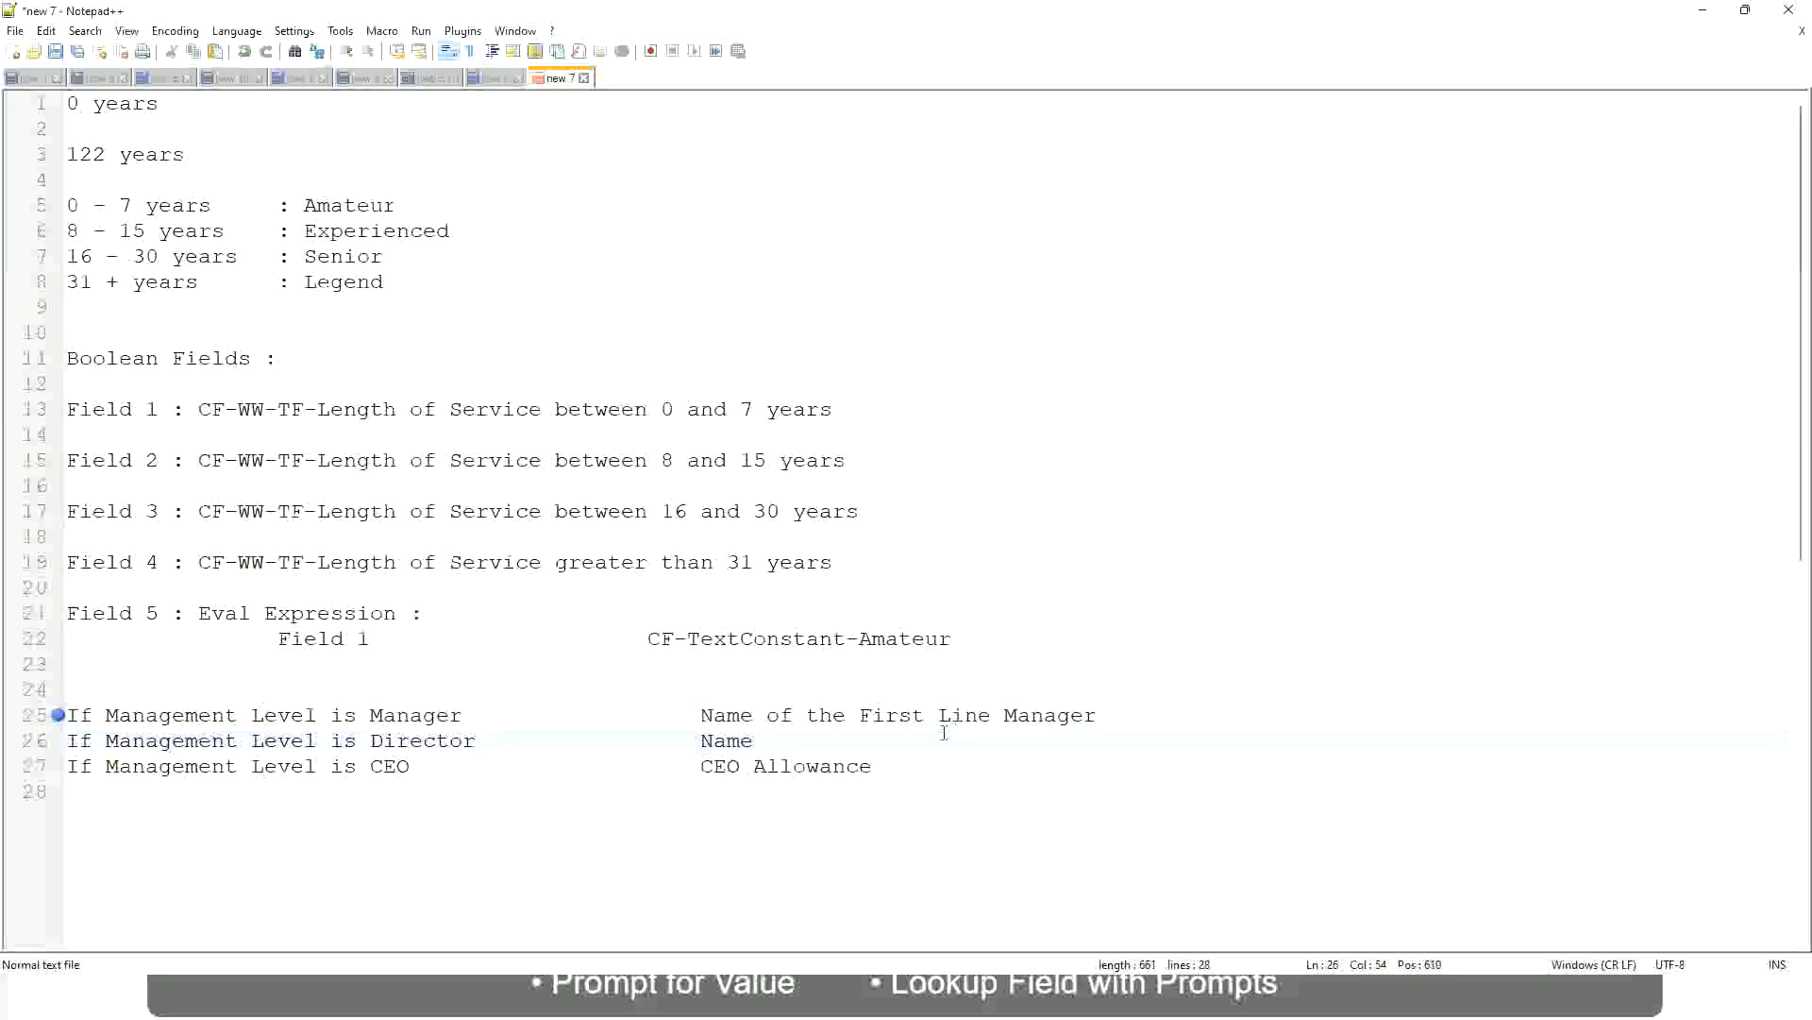
type("of Firs")
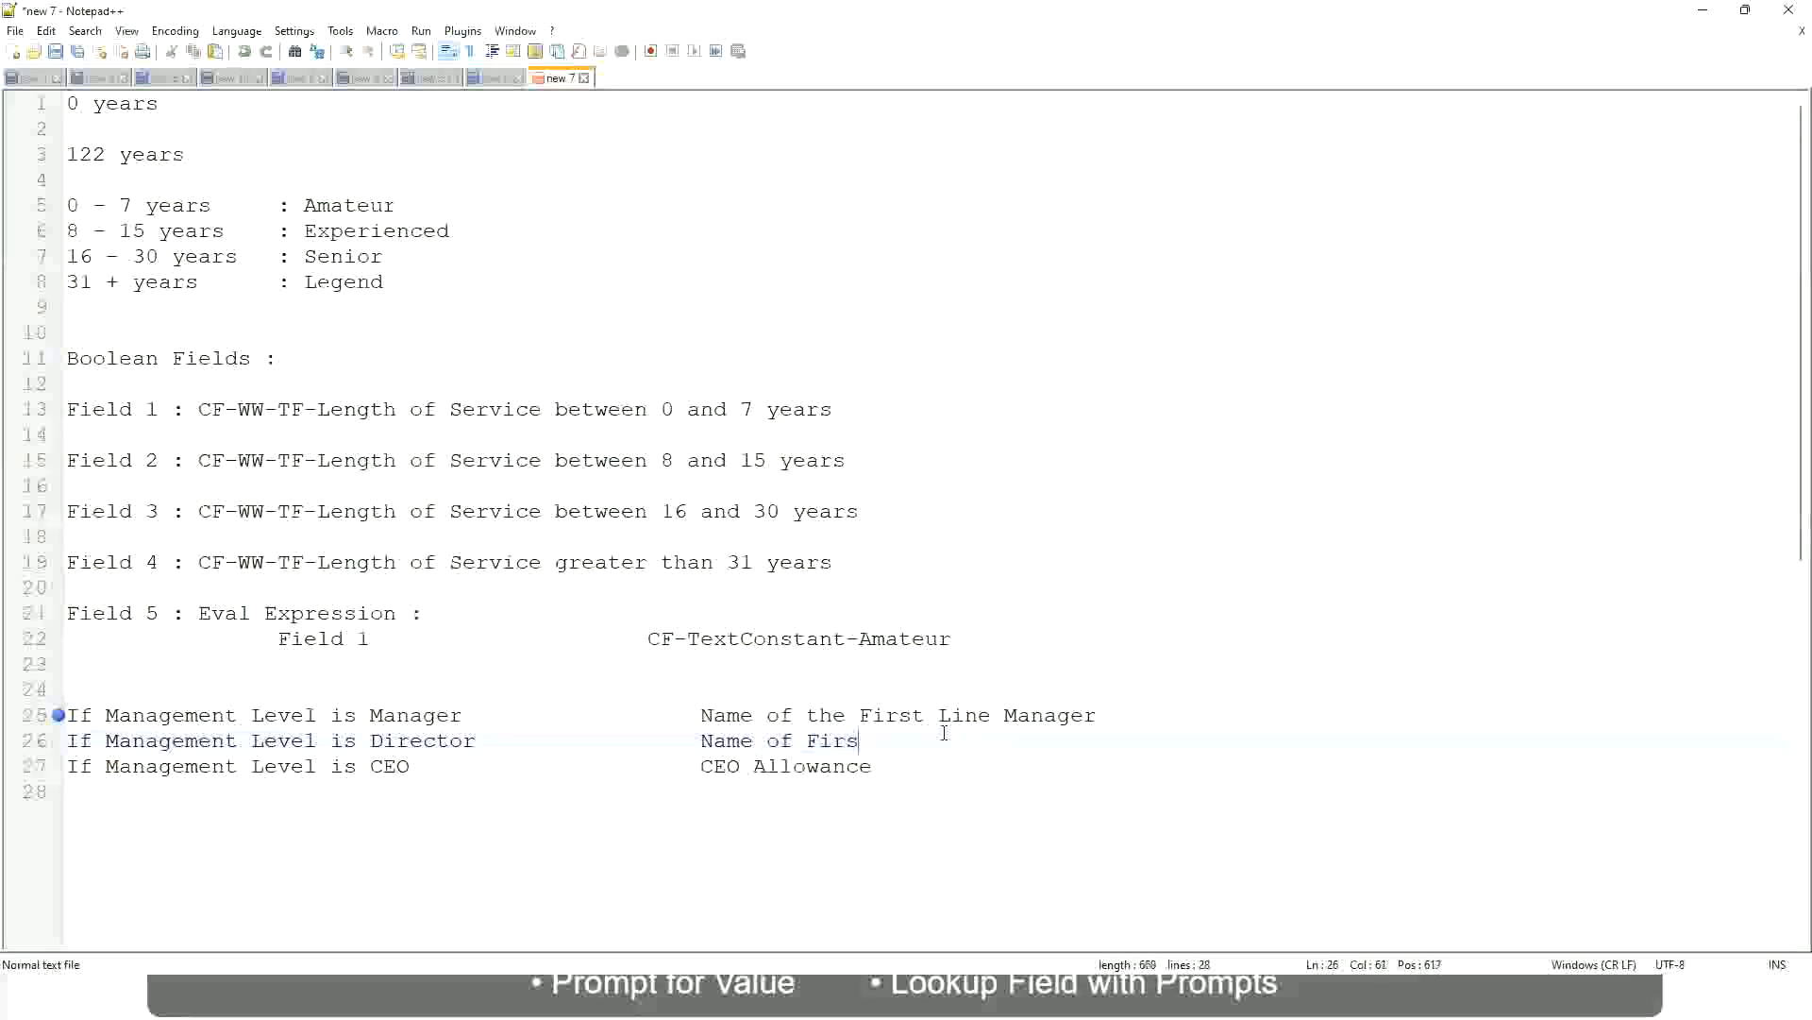
key("BackSpace")
key("BackSpace")
key("BackSpace")
key("BackSpace")
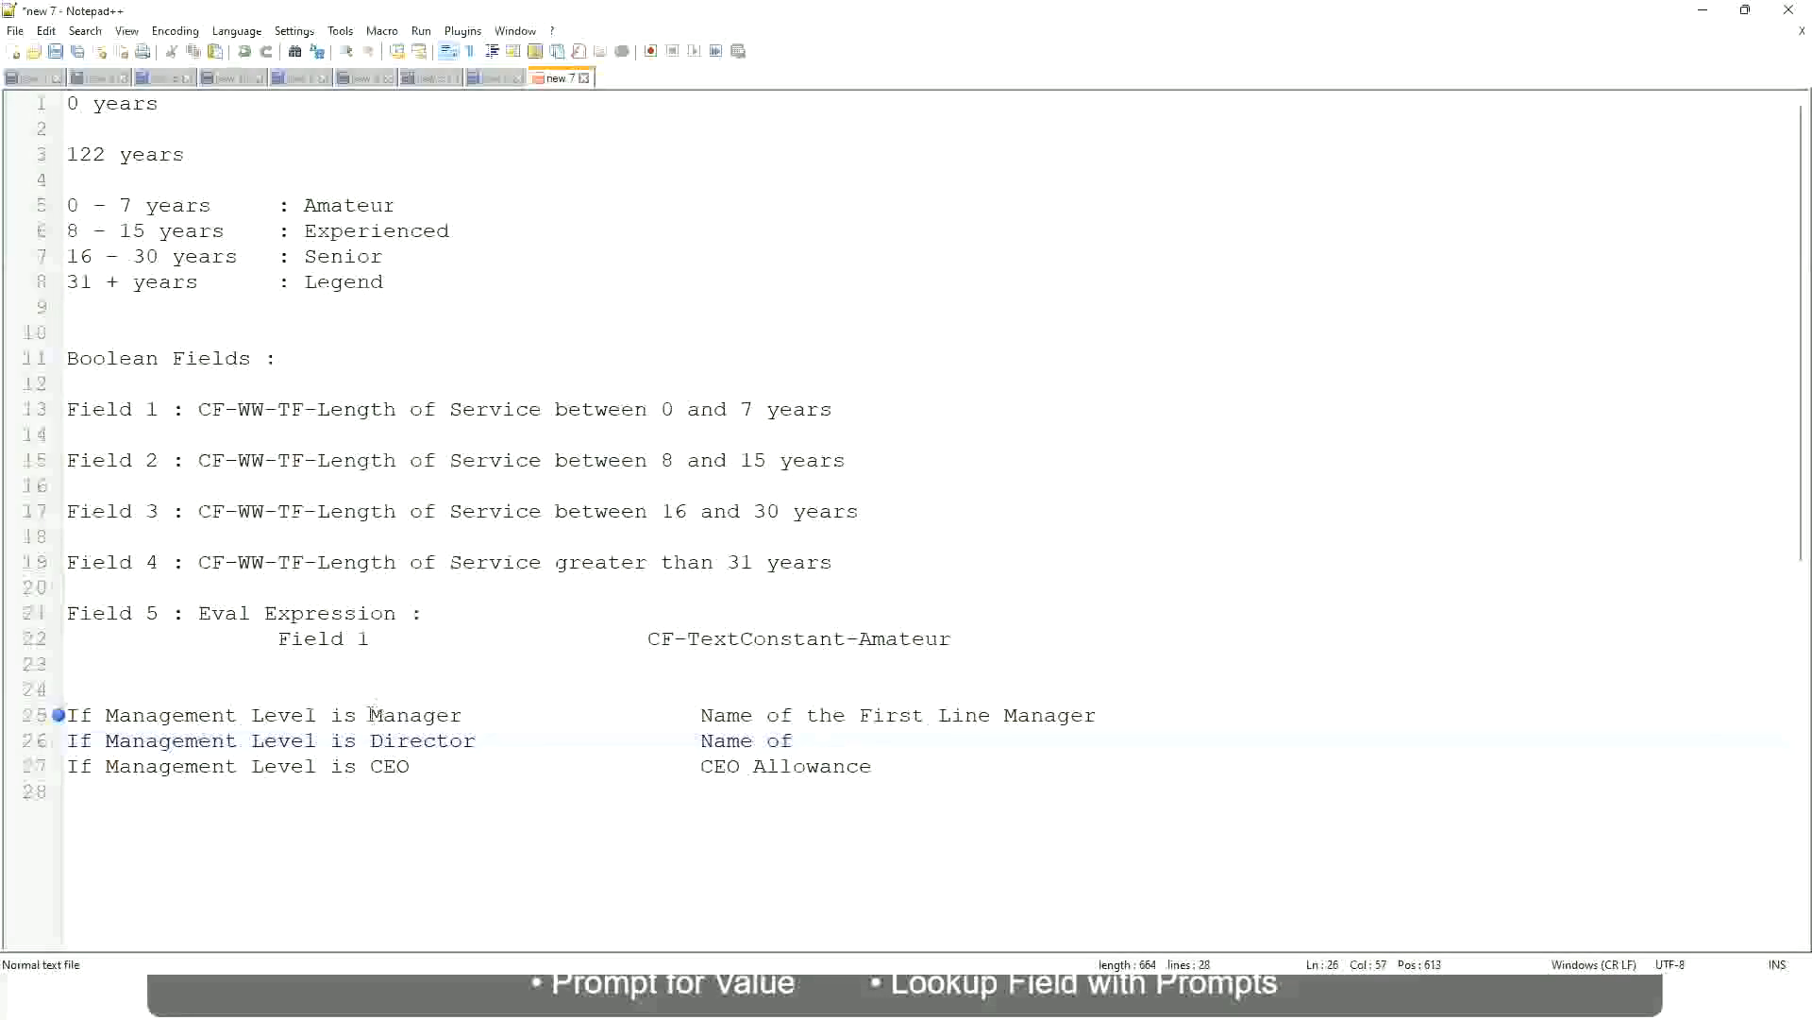
Change "First" to "Second" in the Manager rule's result and complete the Director rule's result as "Name of Manager"
double_click(887, 714)
type("Second")
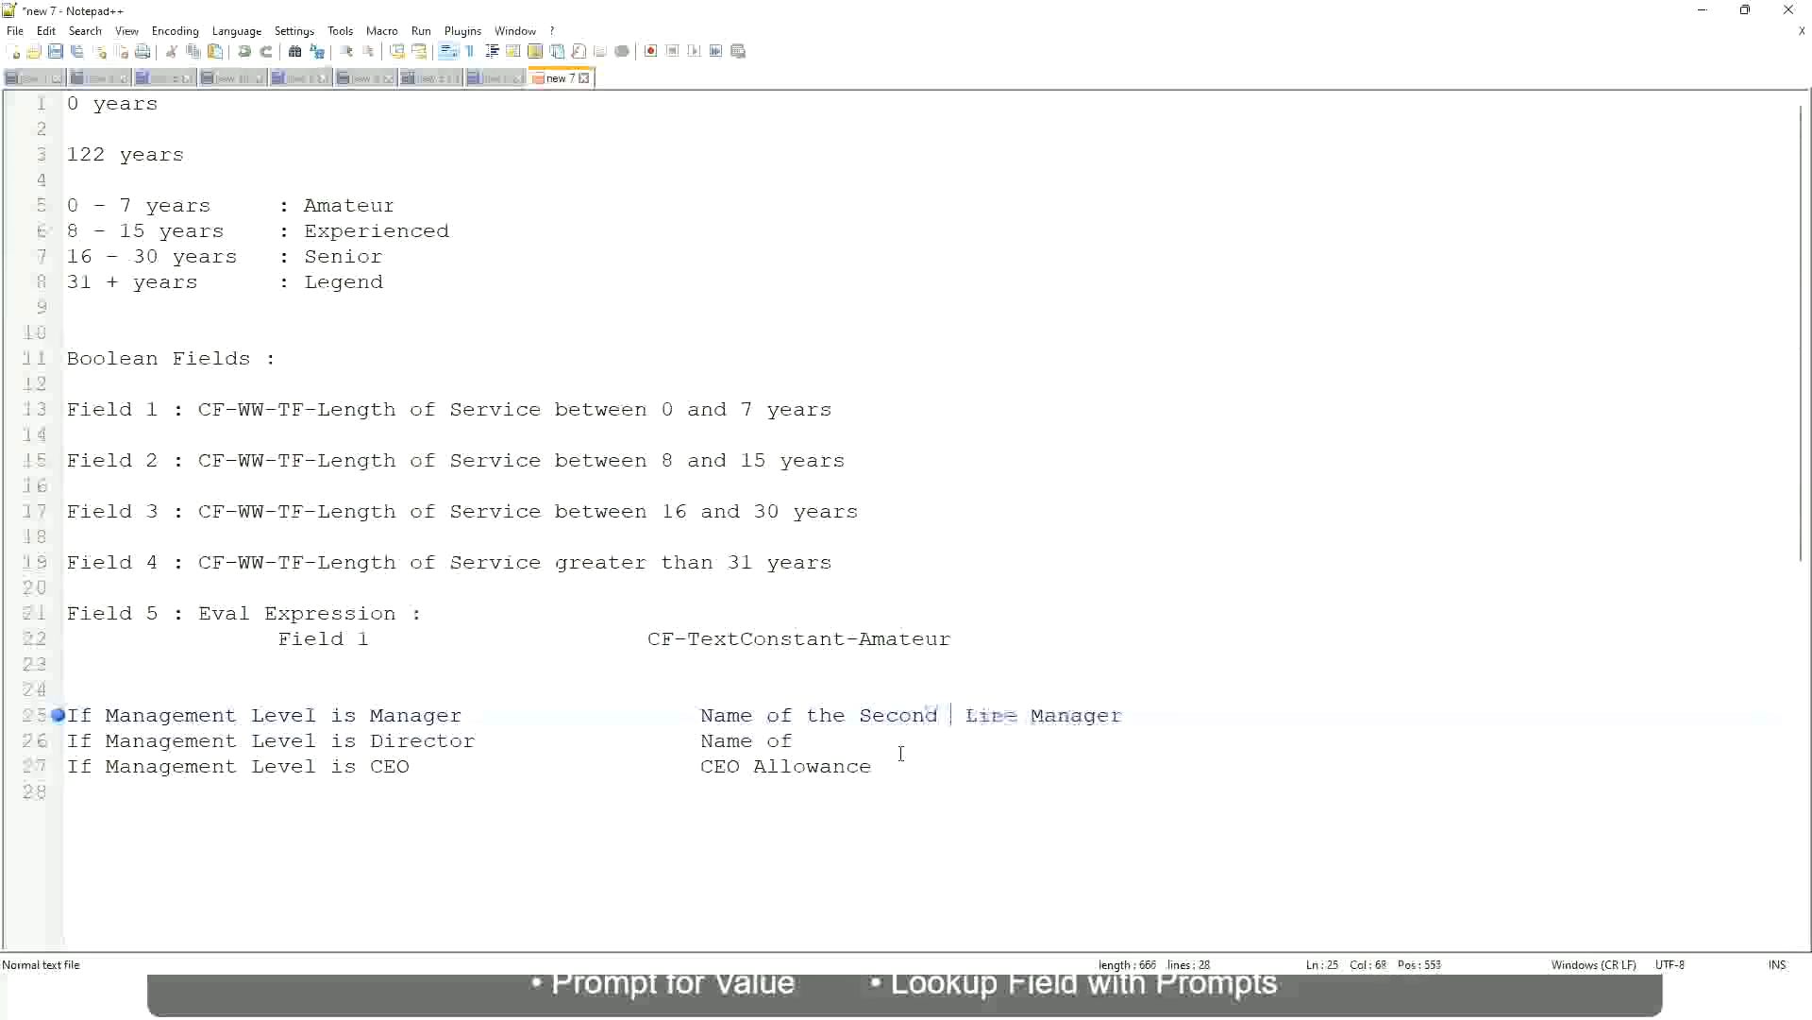
key("BackSpace")
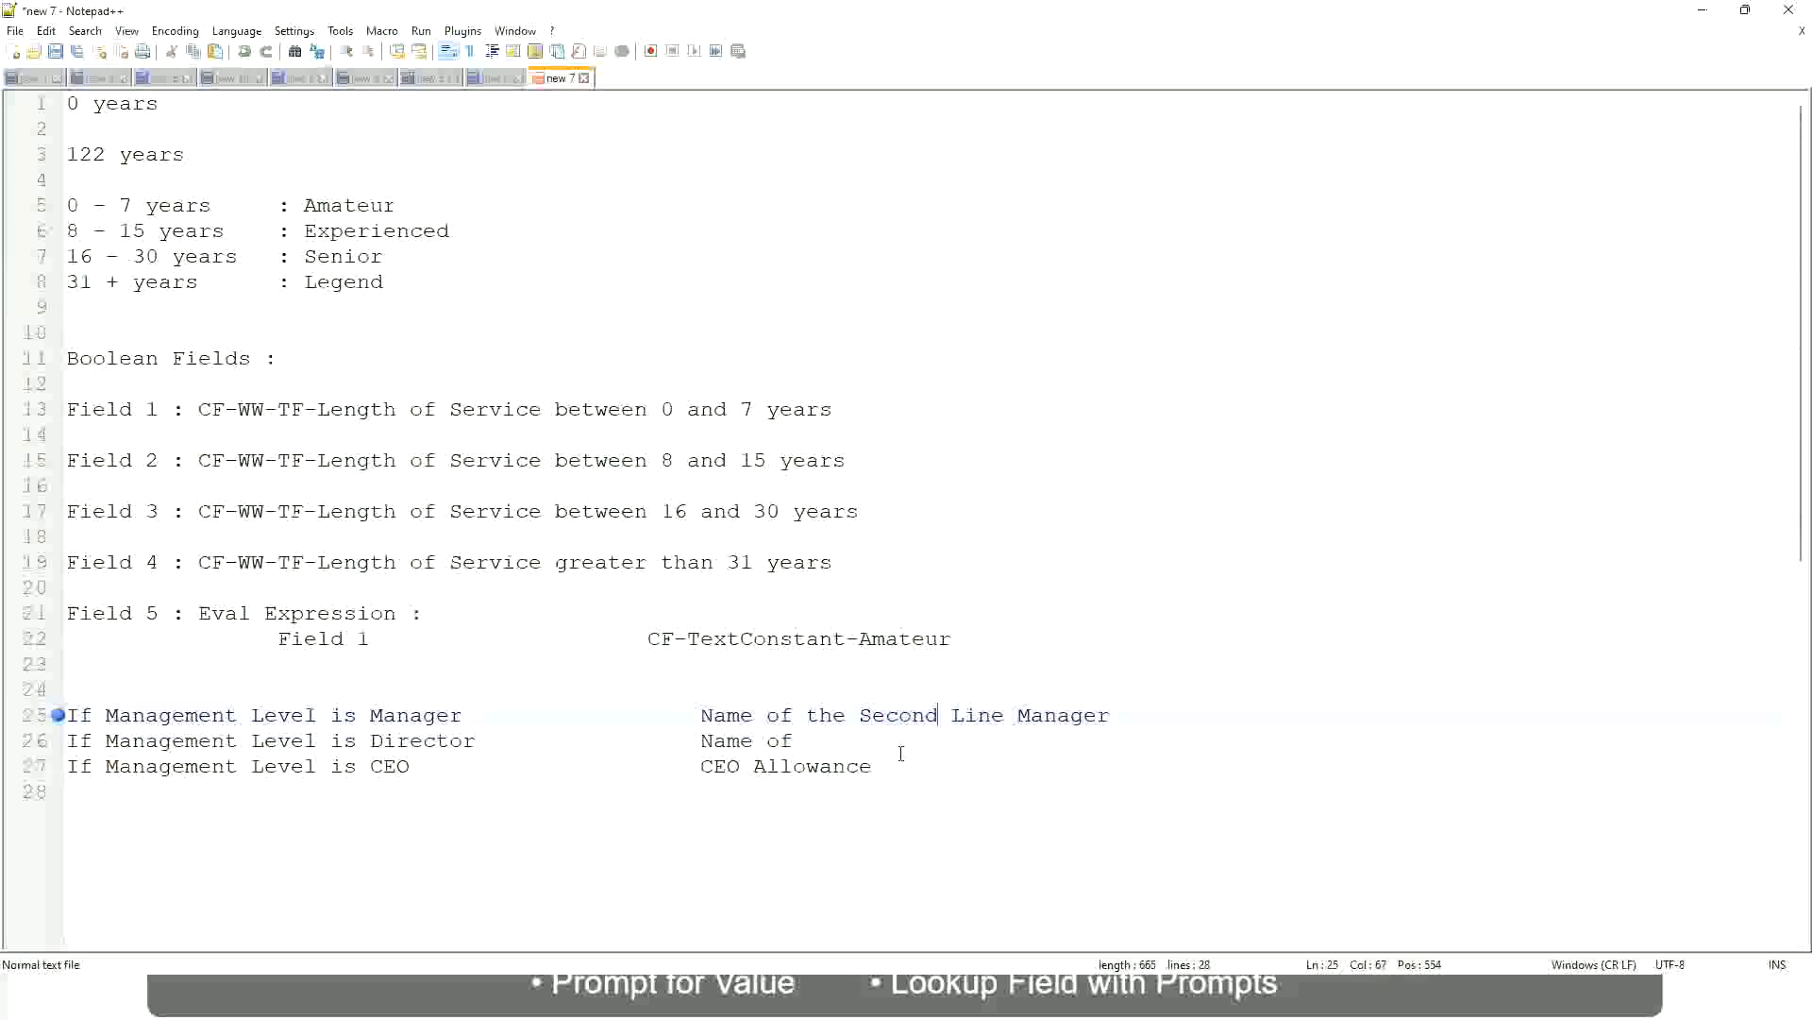
left_click(821, 740)
type("Manager")
Replace "CEO Allowance" on line 27 with "name of CEO/Himself/Herself"
left_click_drag(701, 766, 897, 766)
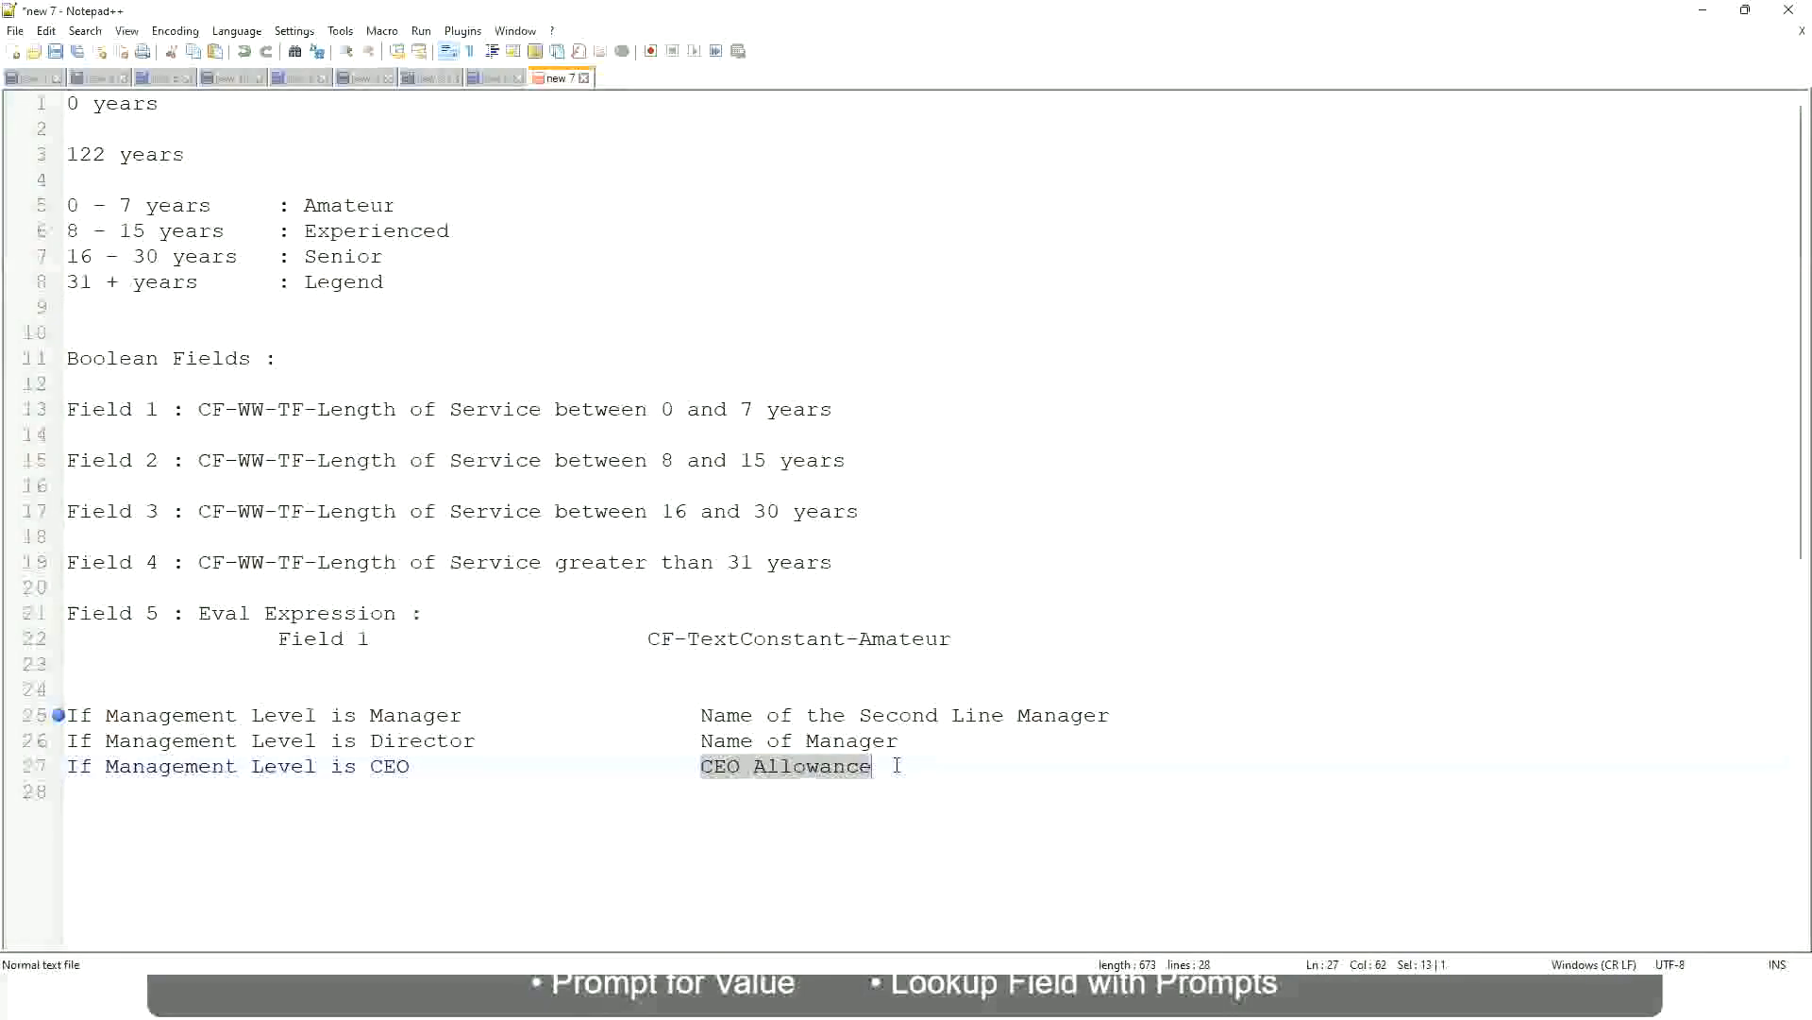
type("name of CEO")
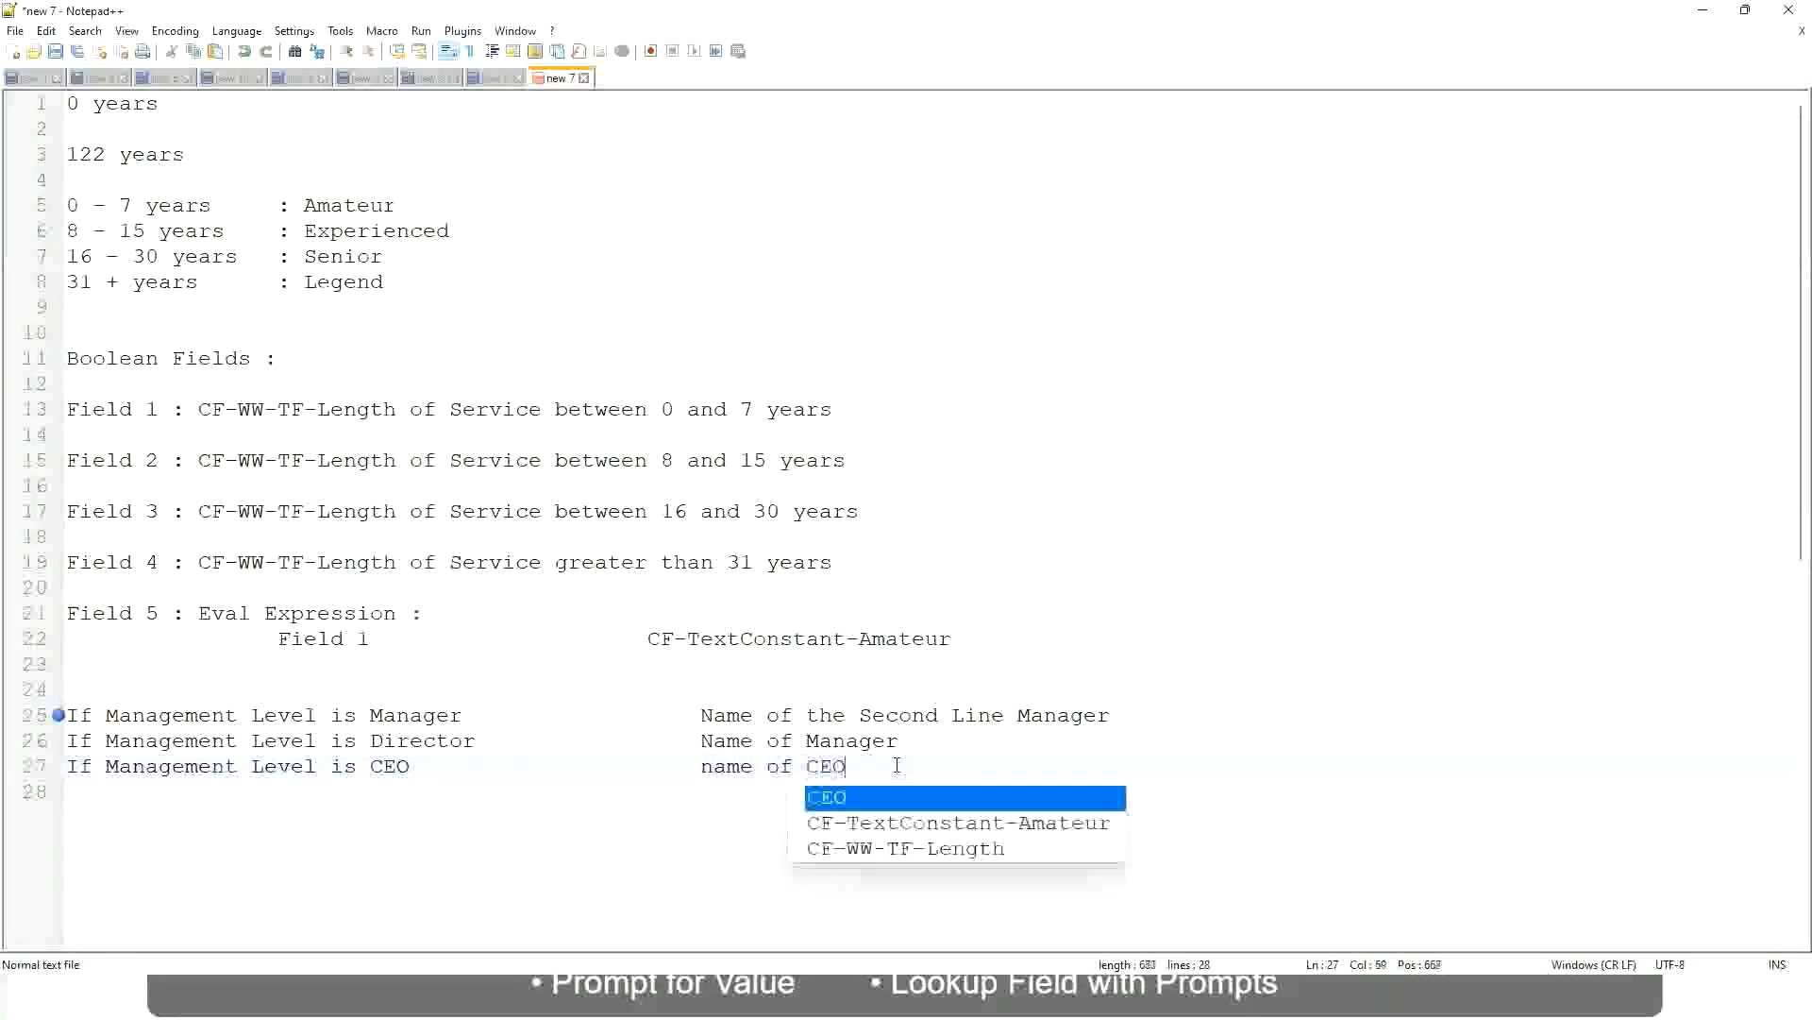
key("BackSpace")
type("/")
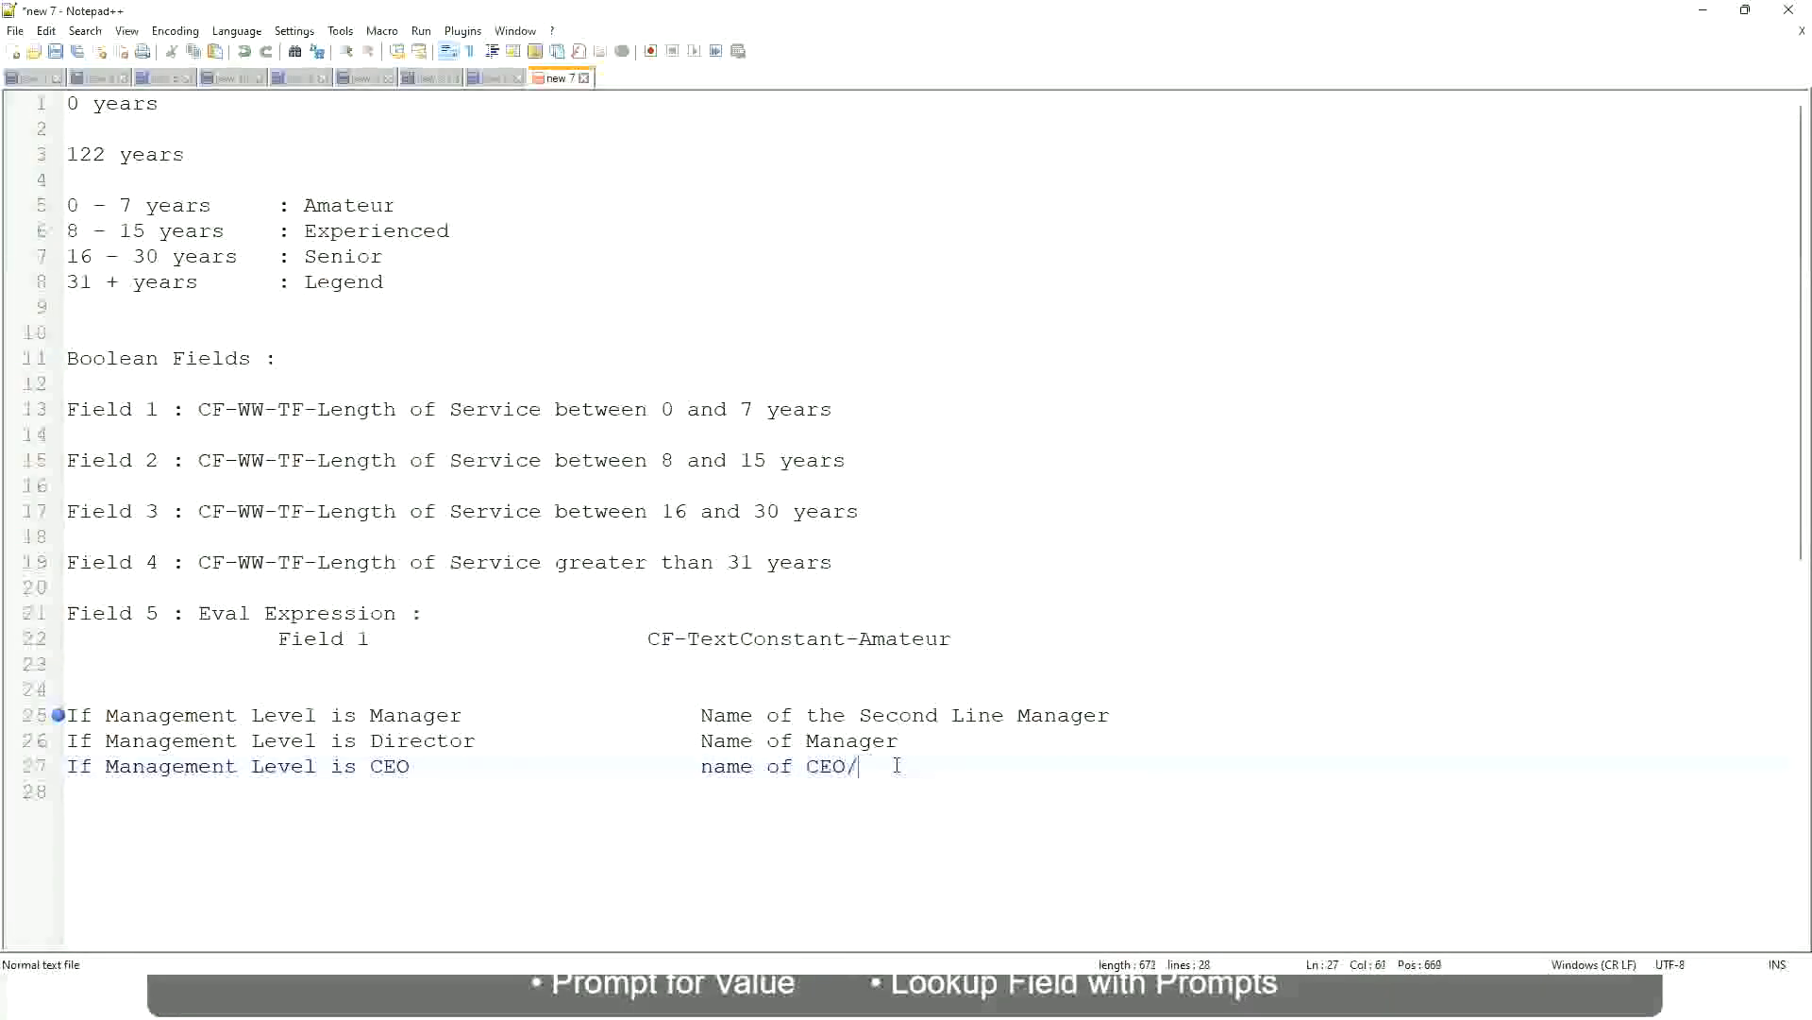
type("Himself/Herself")
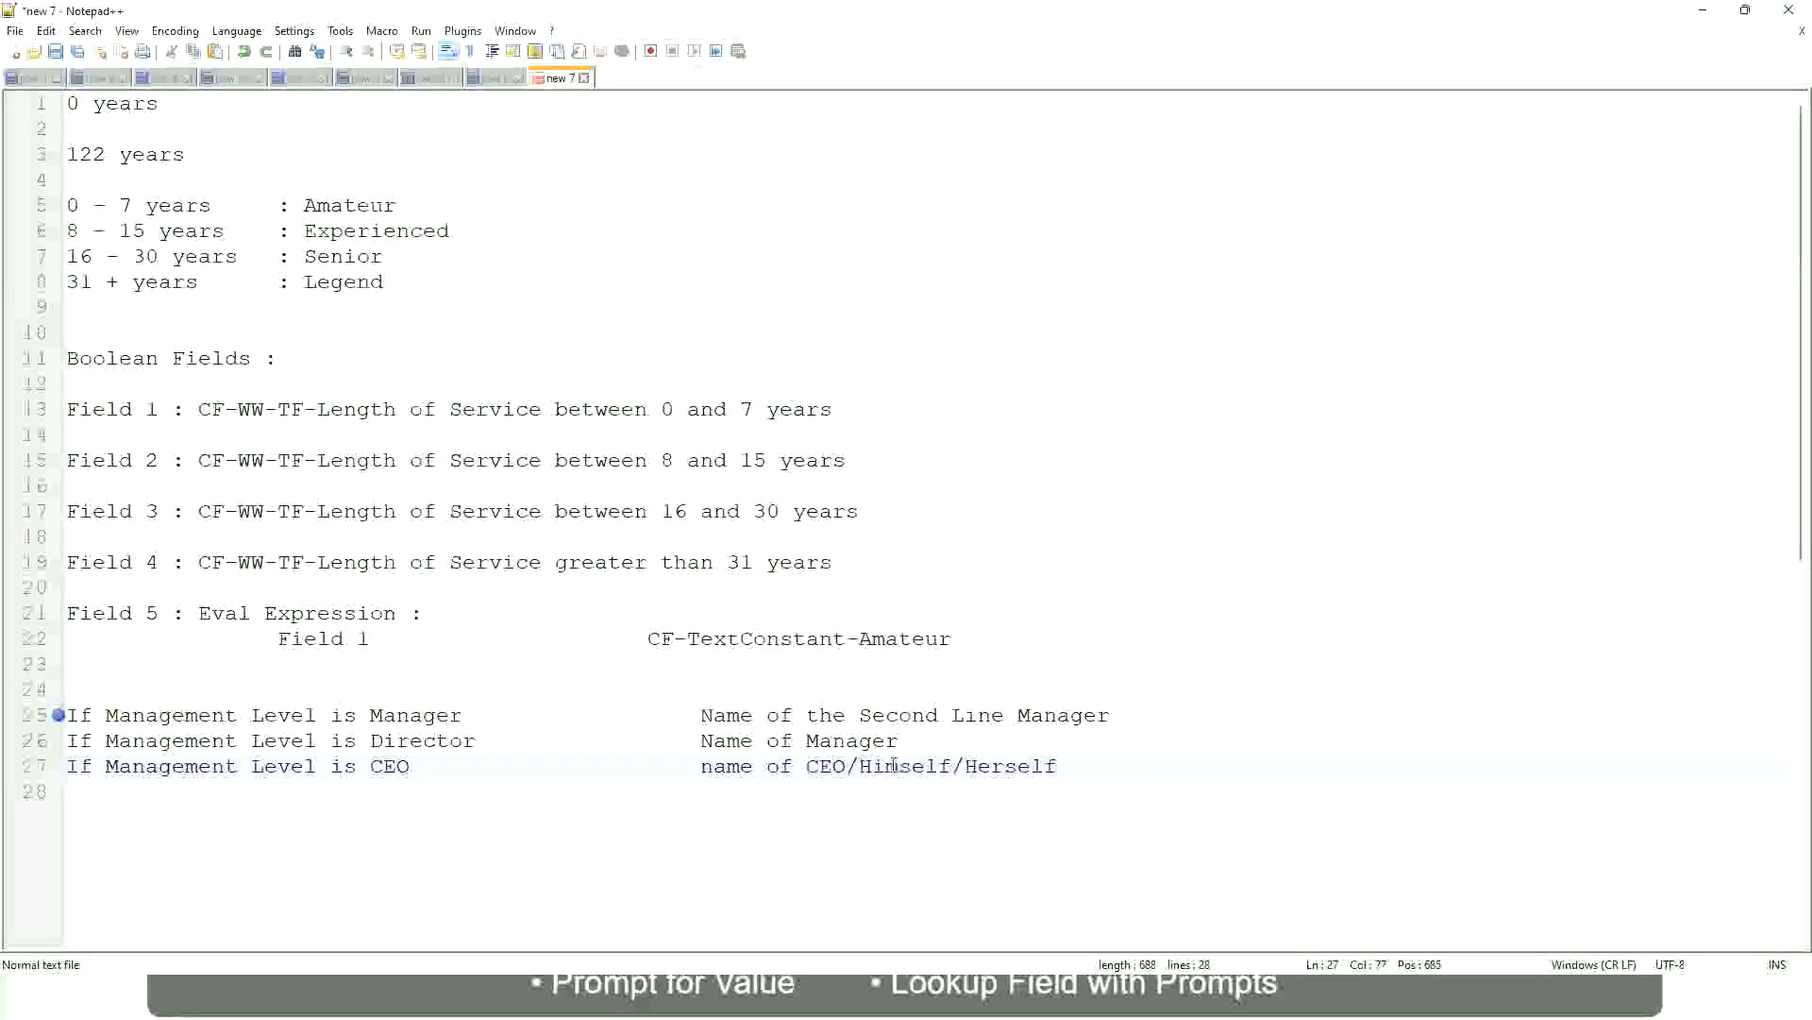
Review the Manager, Director and CEO rules on lines 25 to 27, comparing each condition with its result
left_click(653, 766)
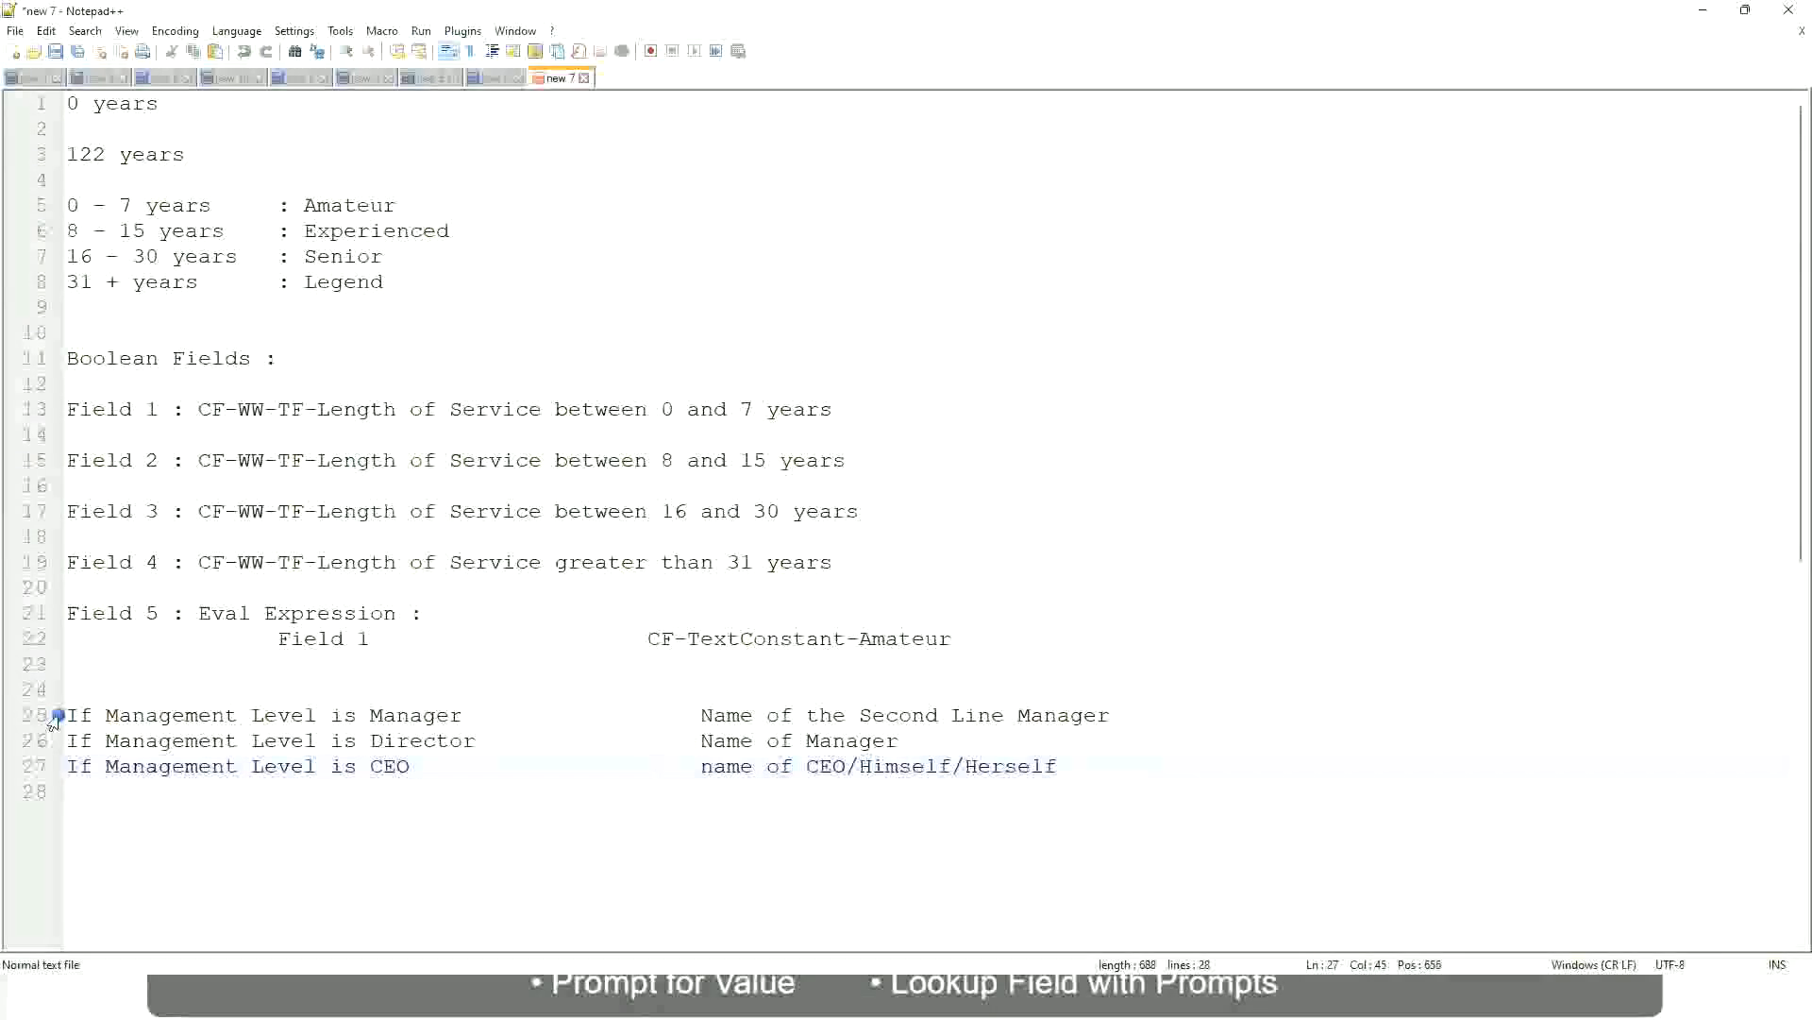
left_click(197, 717)
left_click(275, 717)
left_click(420, 717)
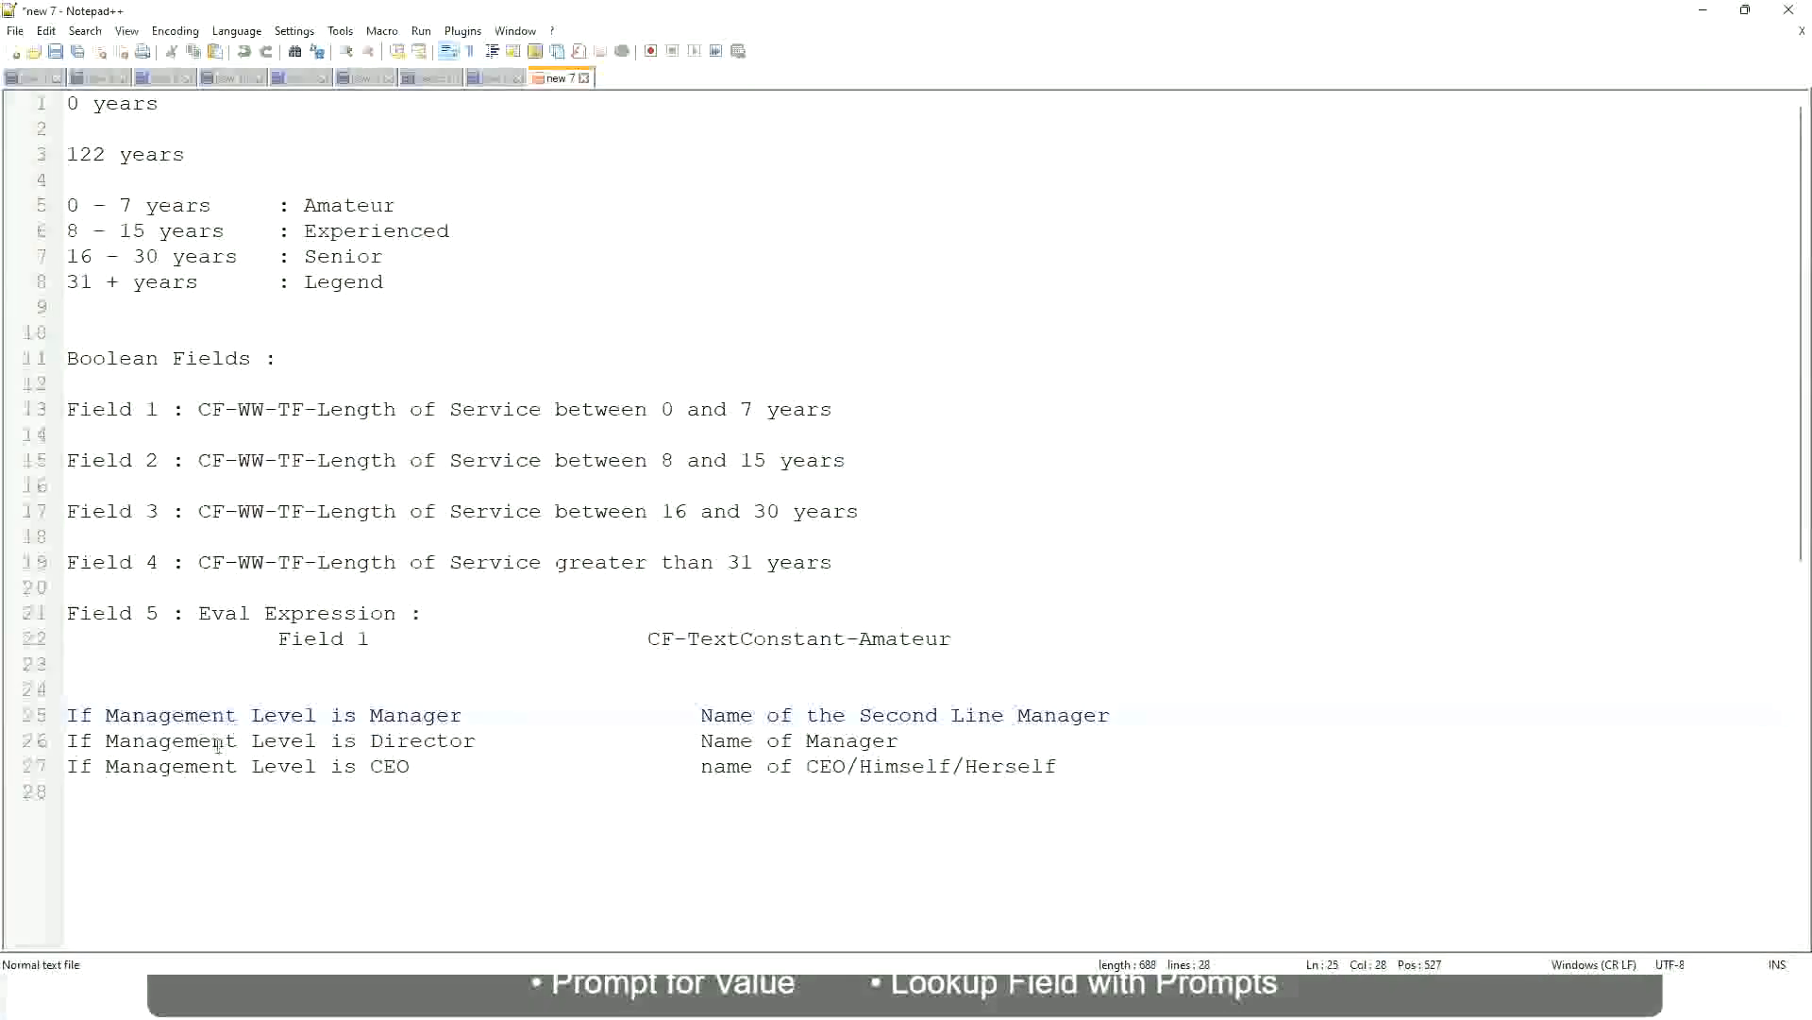
left_click(367, 741)
left_click(447, 740)
left_click(899, 741)
left_click(407, 742)
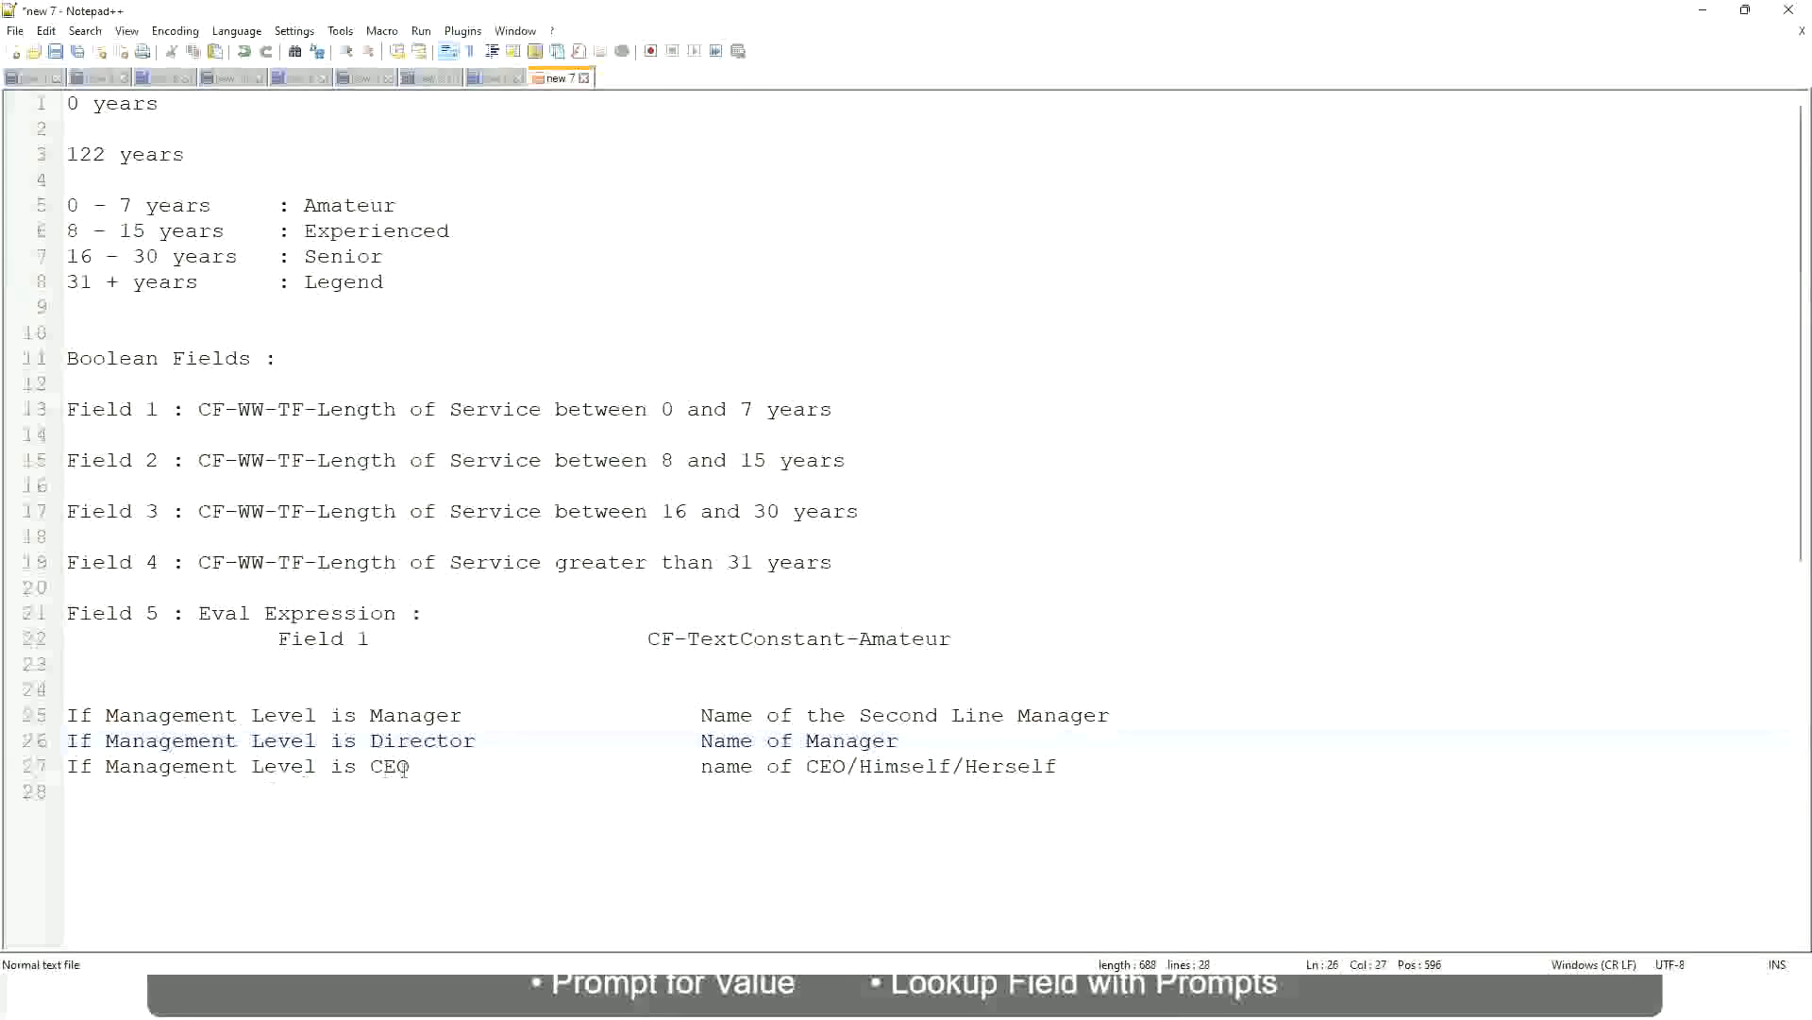
left_click(392, 767)
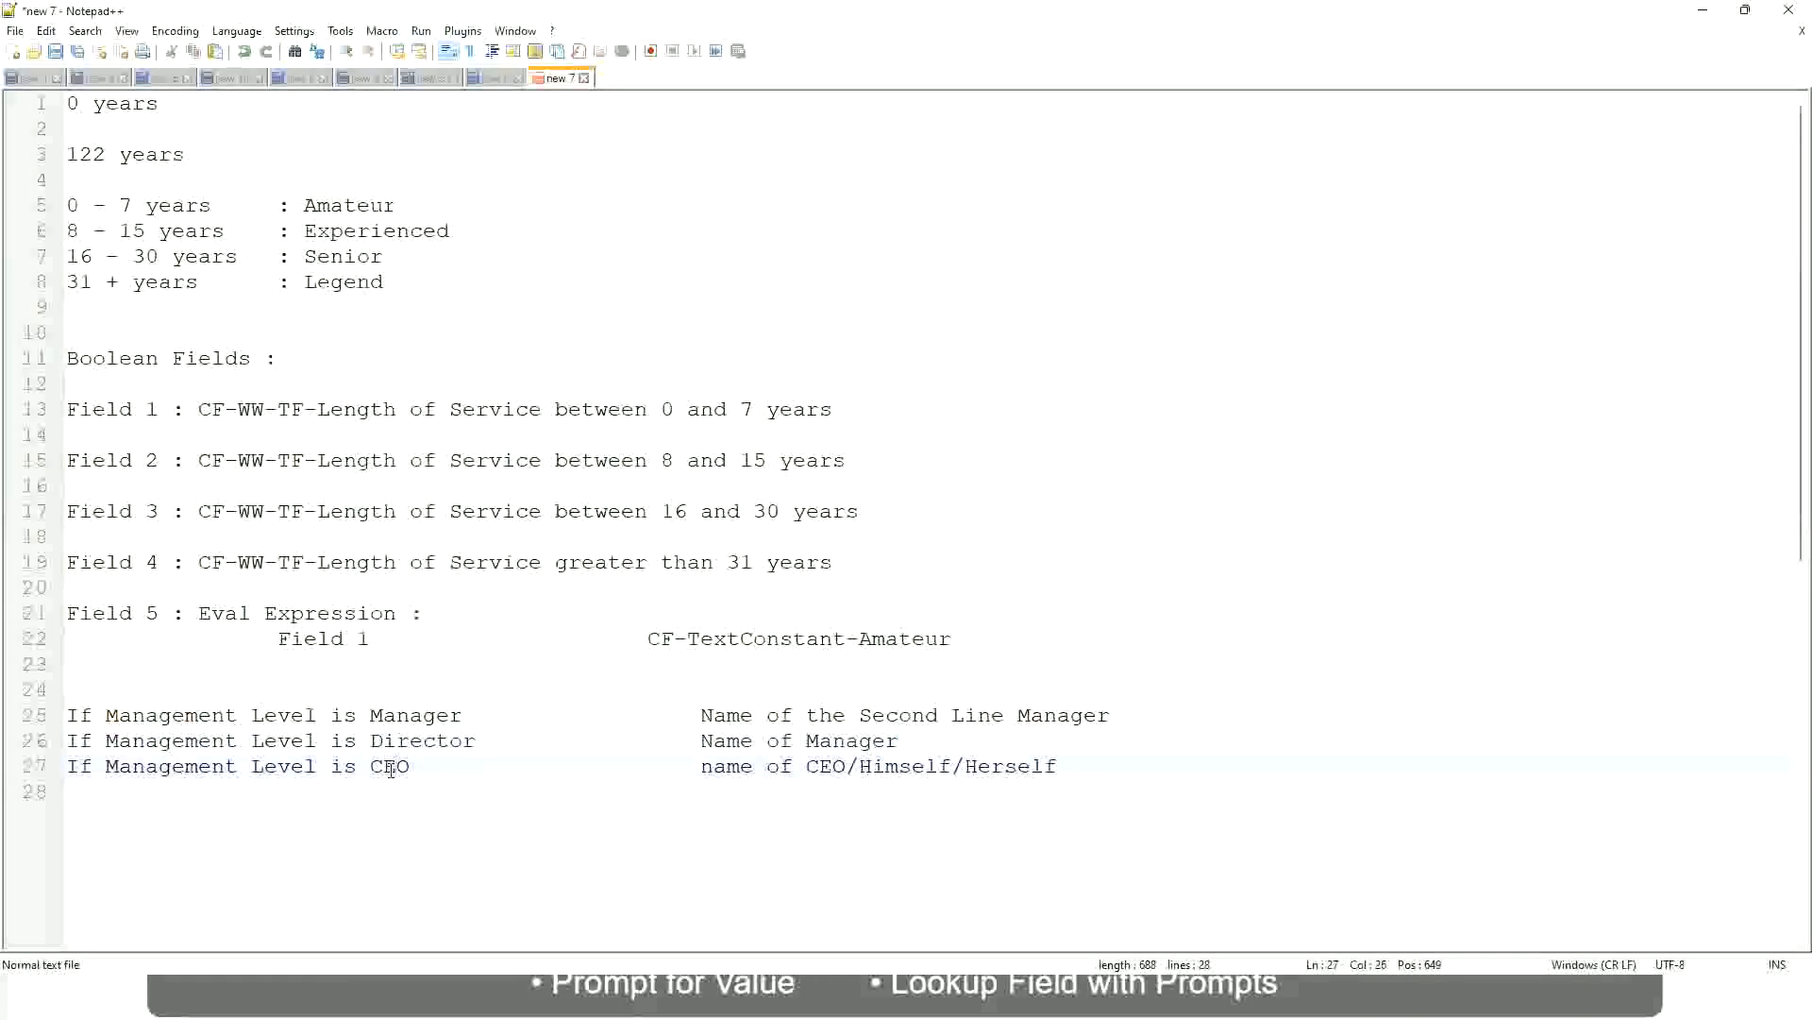
left_click(846, 767)
left_click(1067, 765)
left_click_drag(1103, 763, 66, 715)
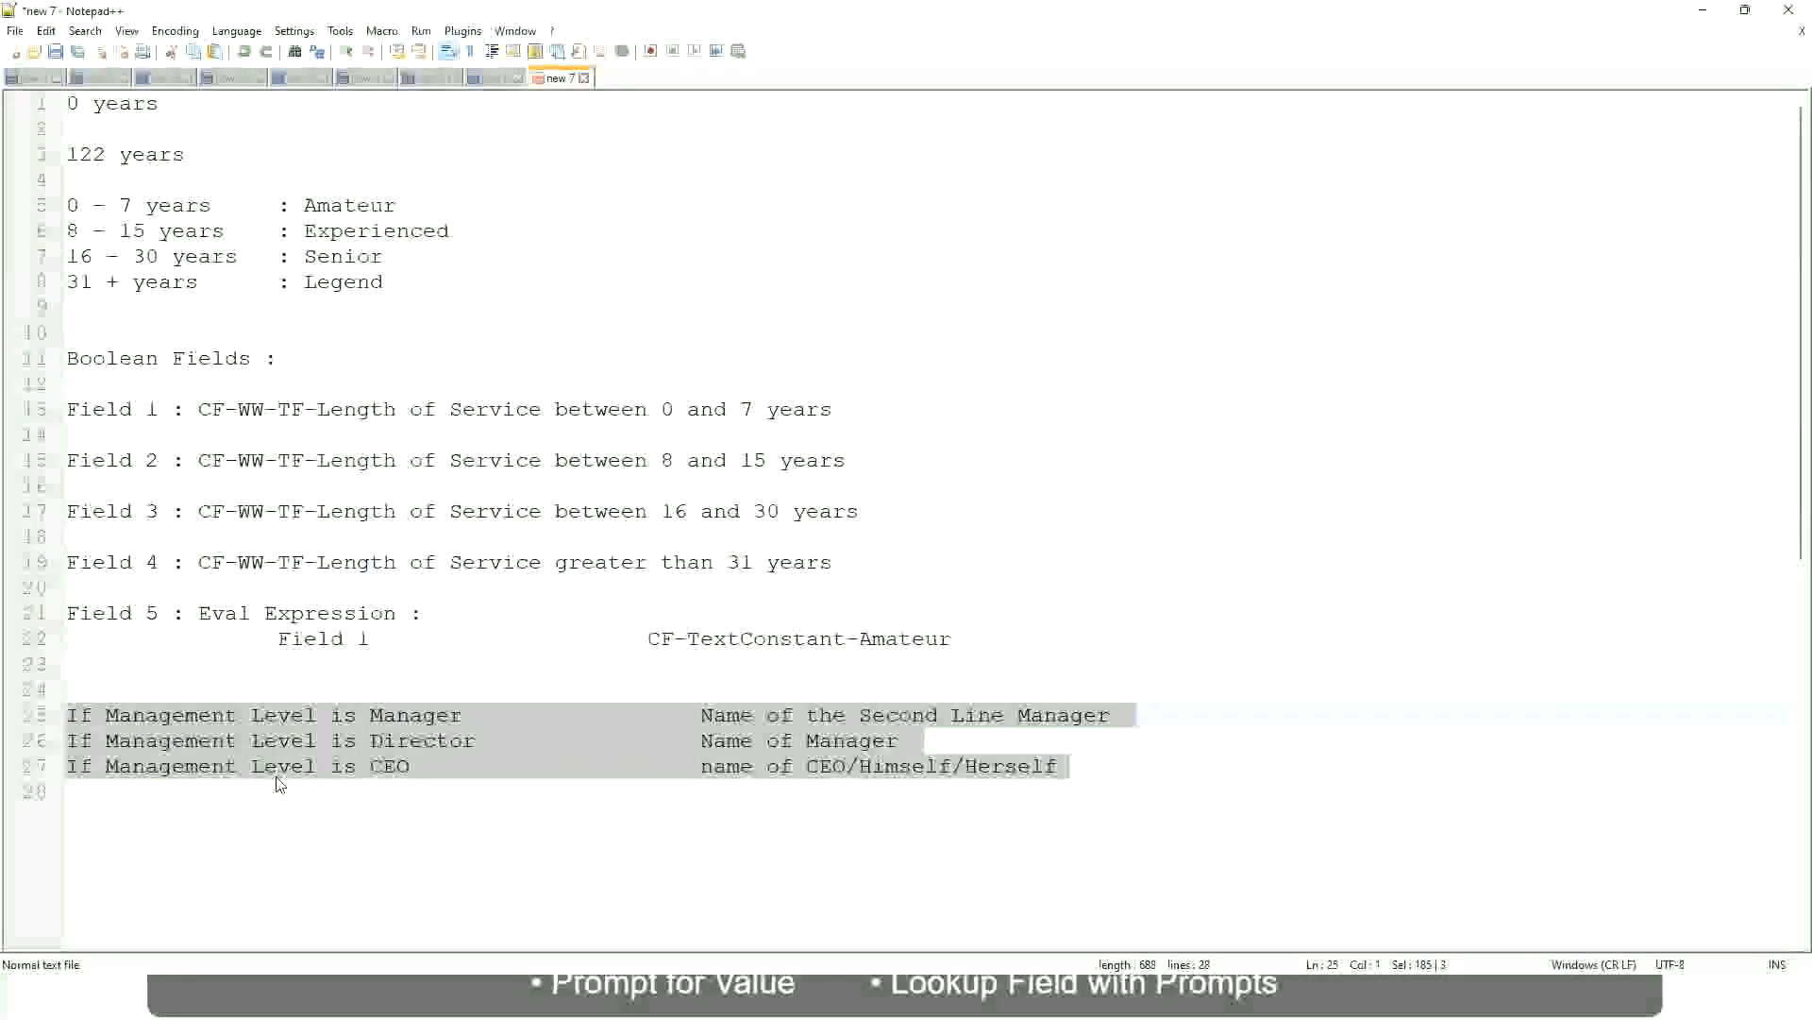
Examine the Manager rule on line 25 and its second-line-manager result
left_click(767, 715)
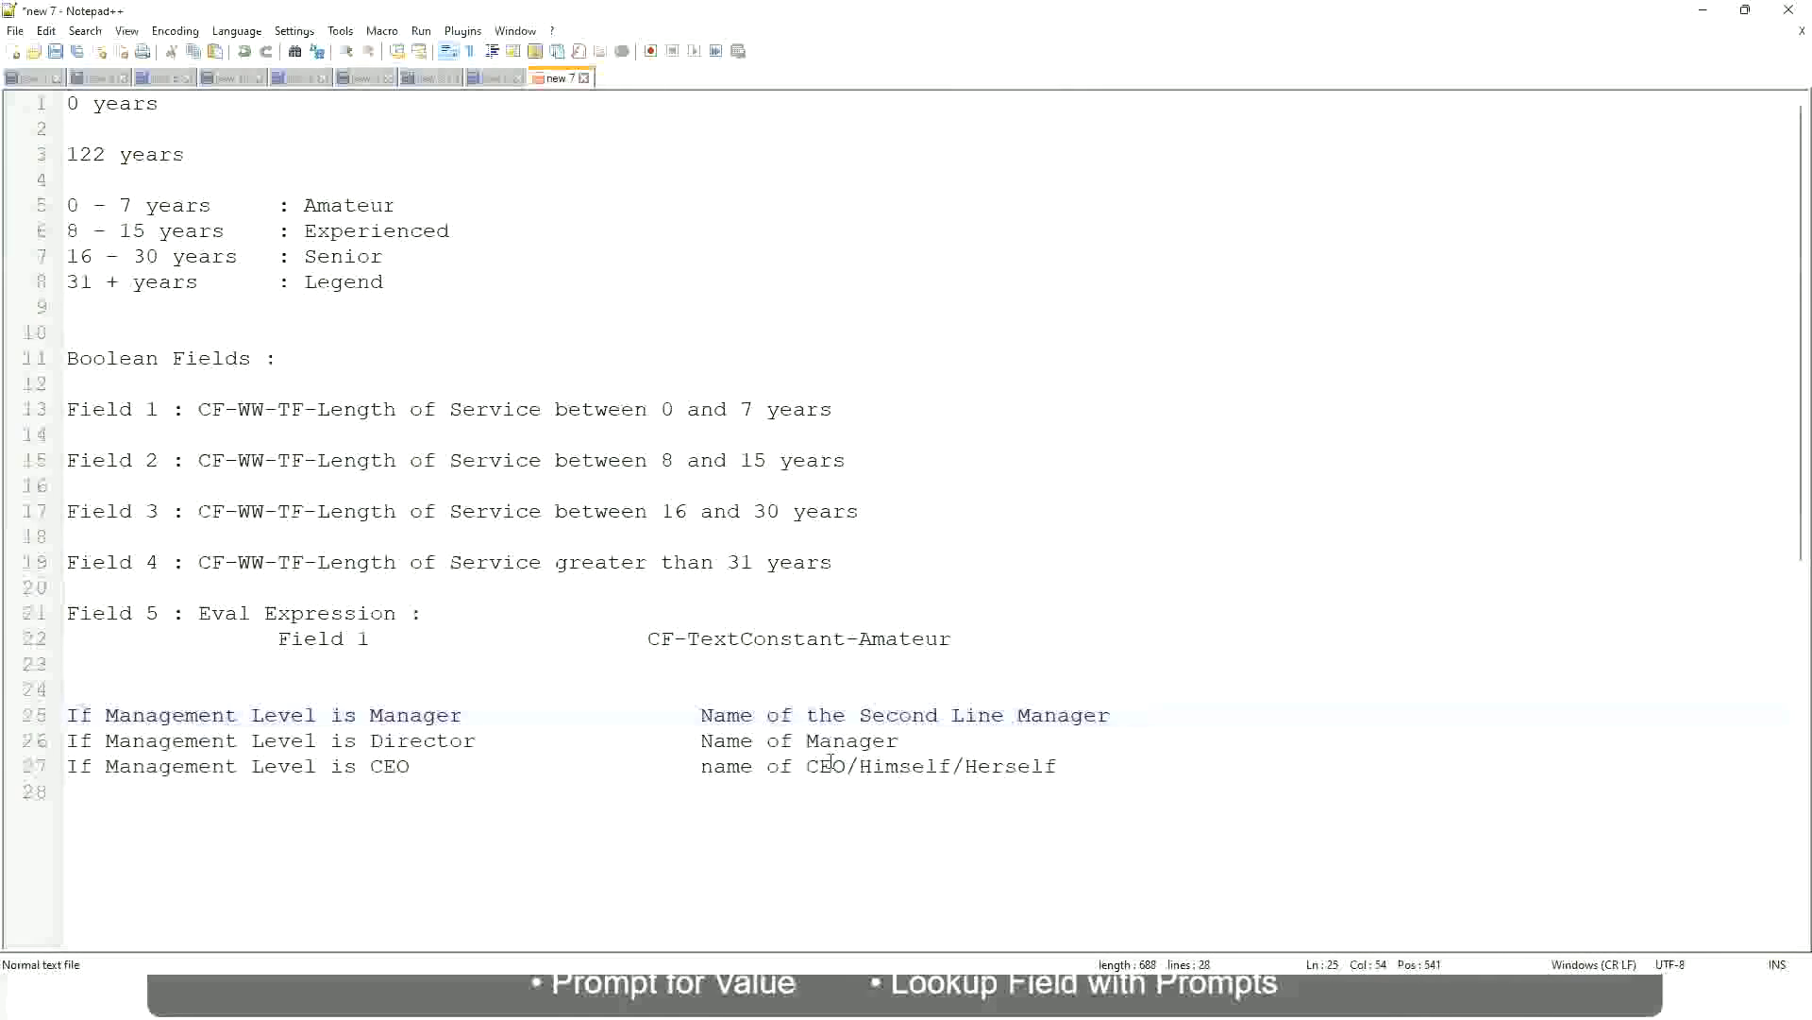
left_click_drag(700, 715, 1112, 715)
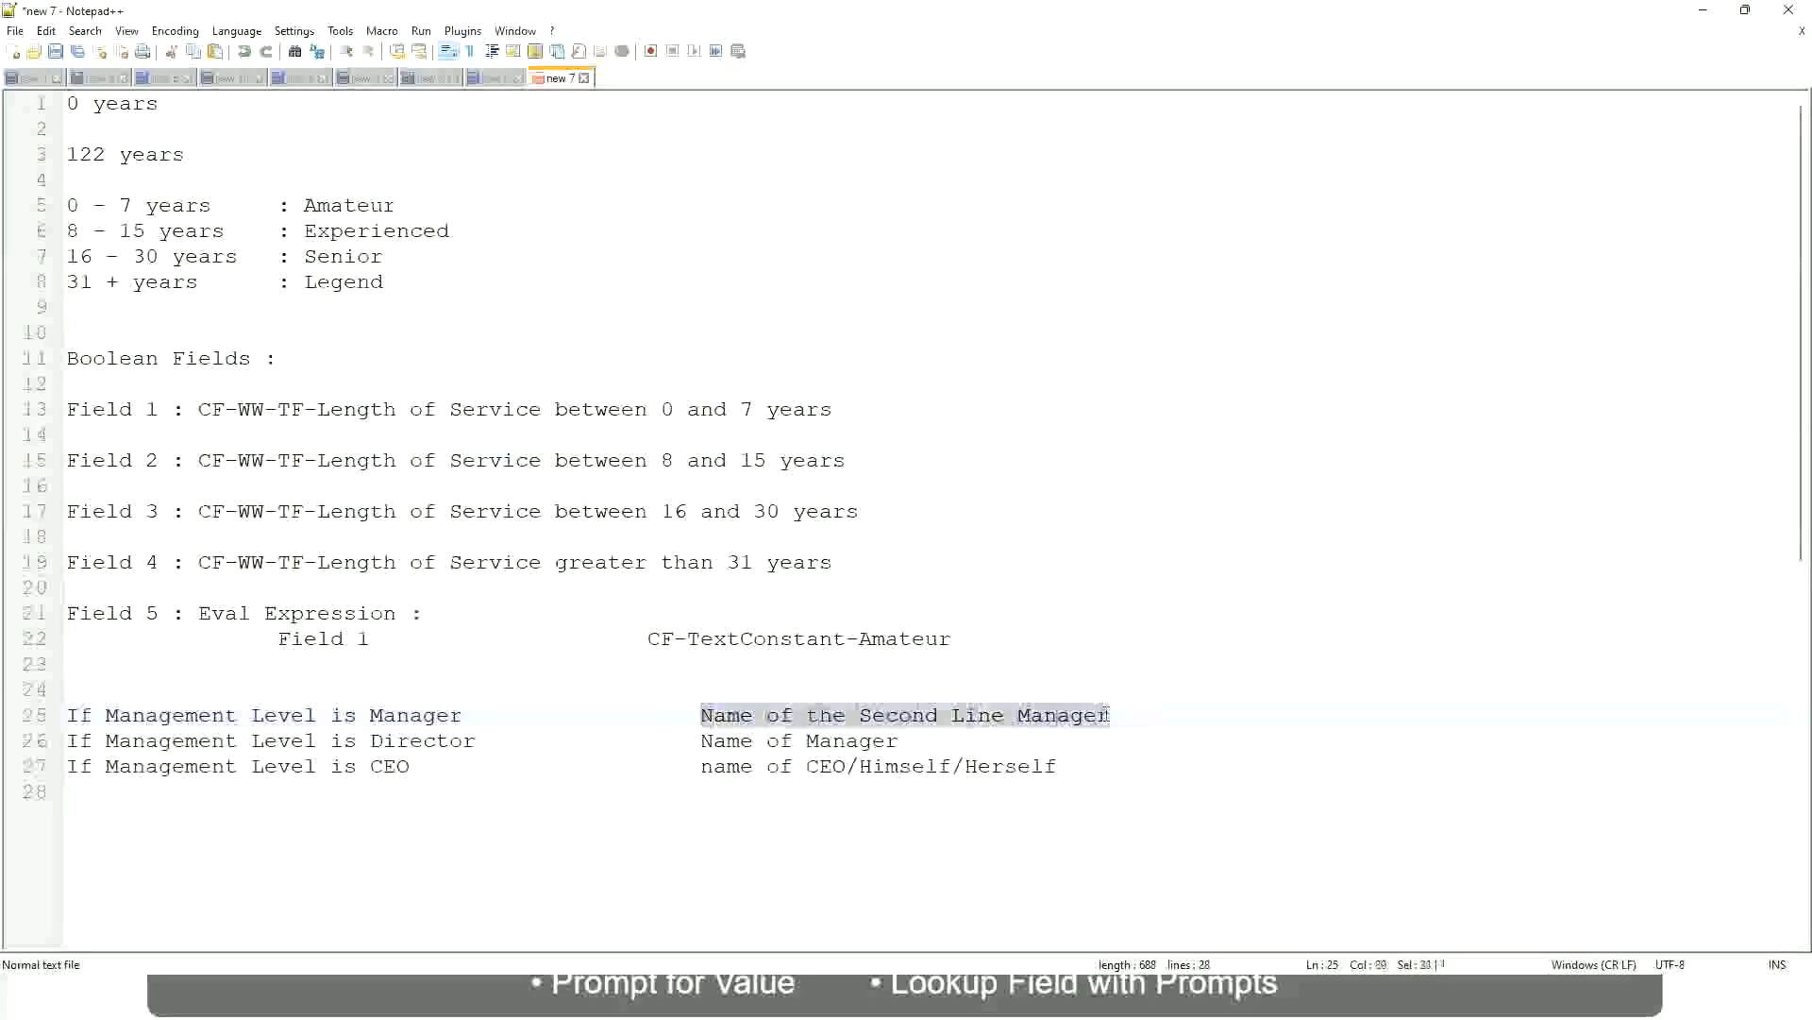
left_click(847, 719)
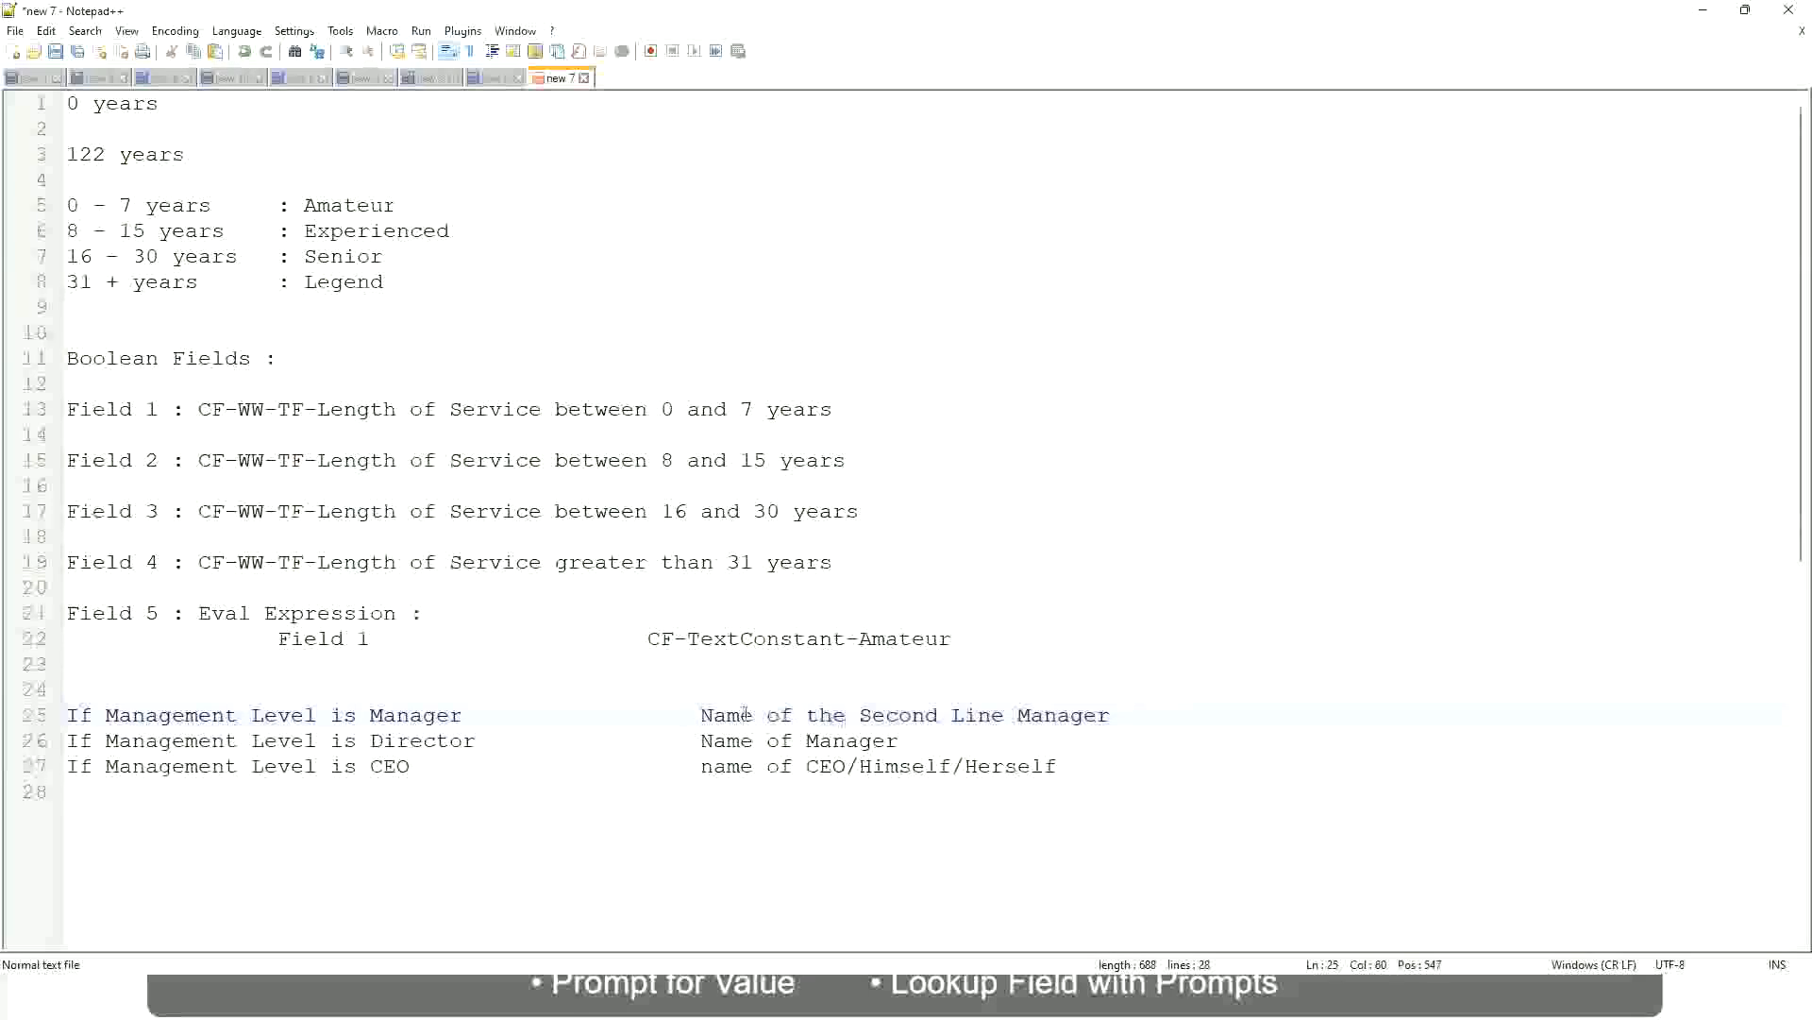
left_click_drag(701, 714, 1116, 713)
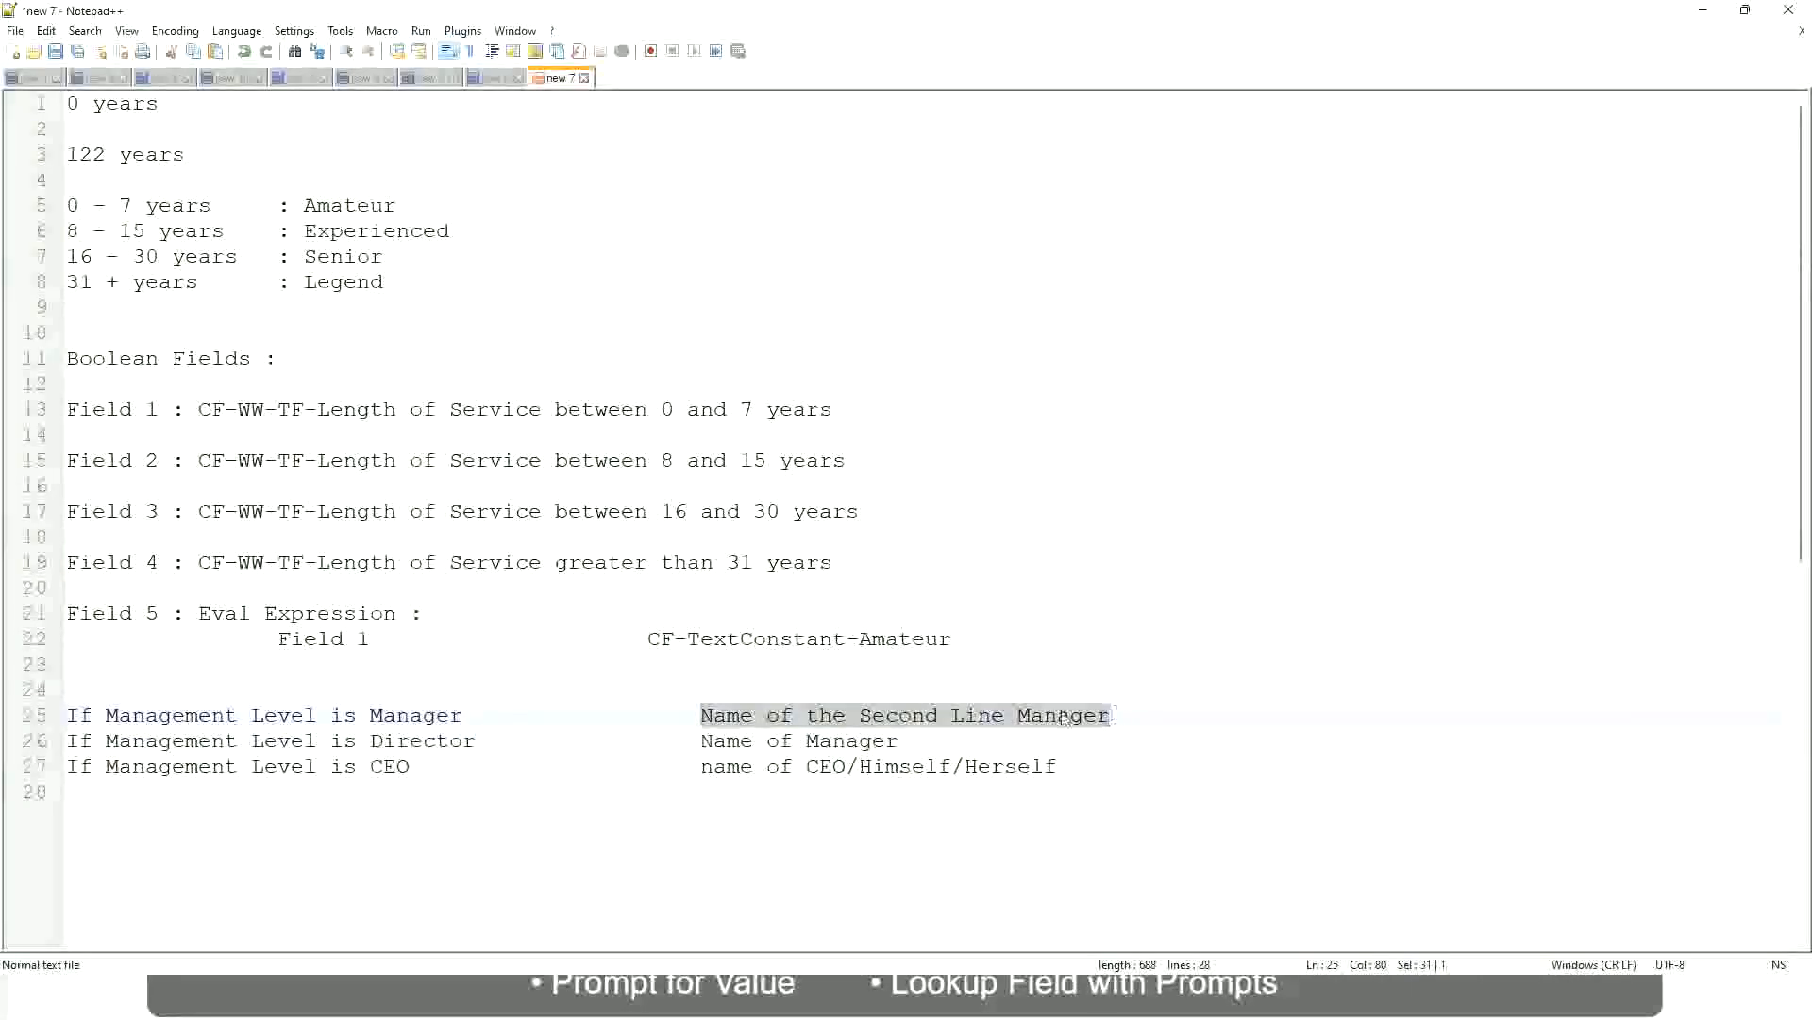
left_click(930, 725)
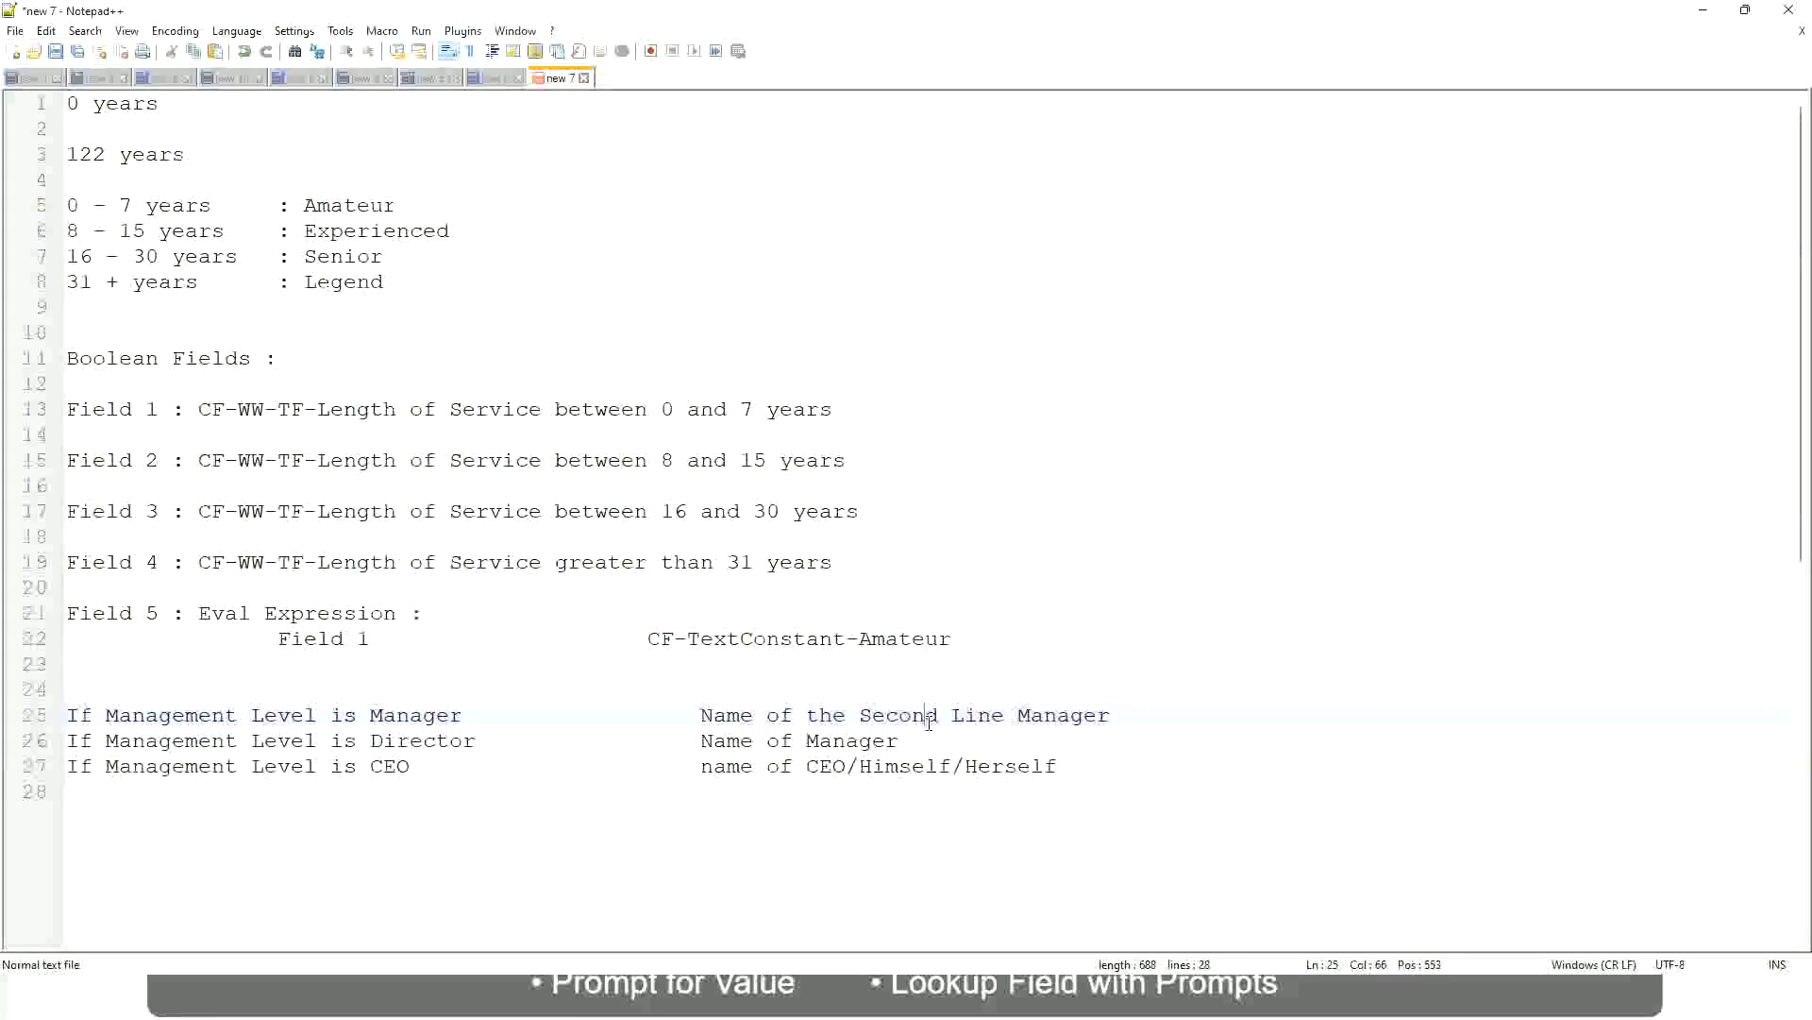
left_click(473, 716)
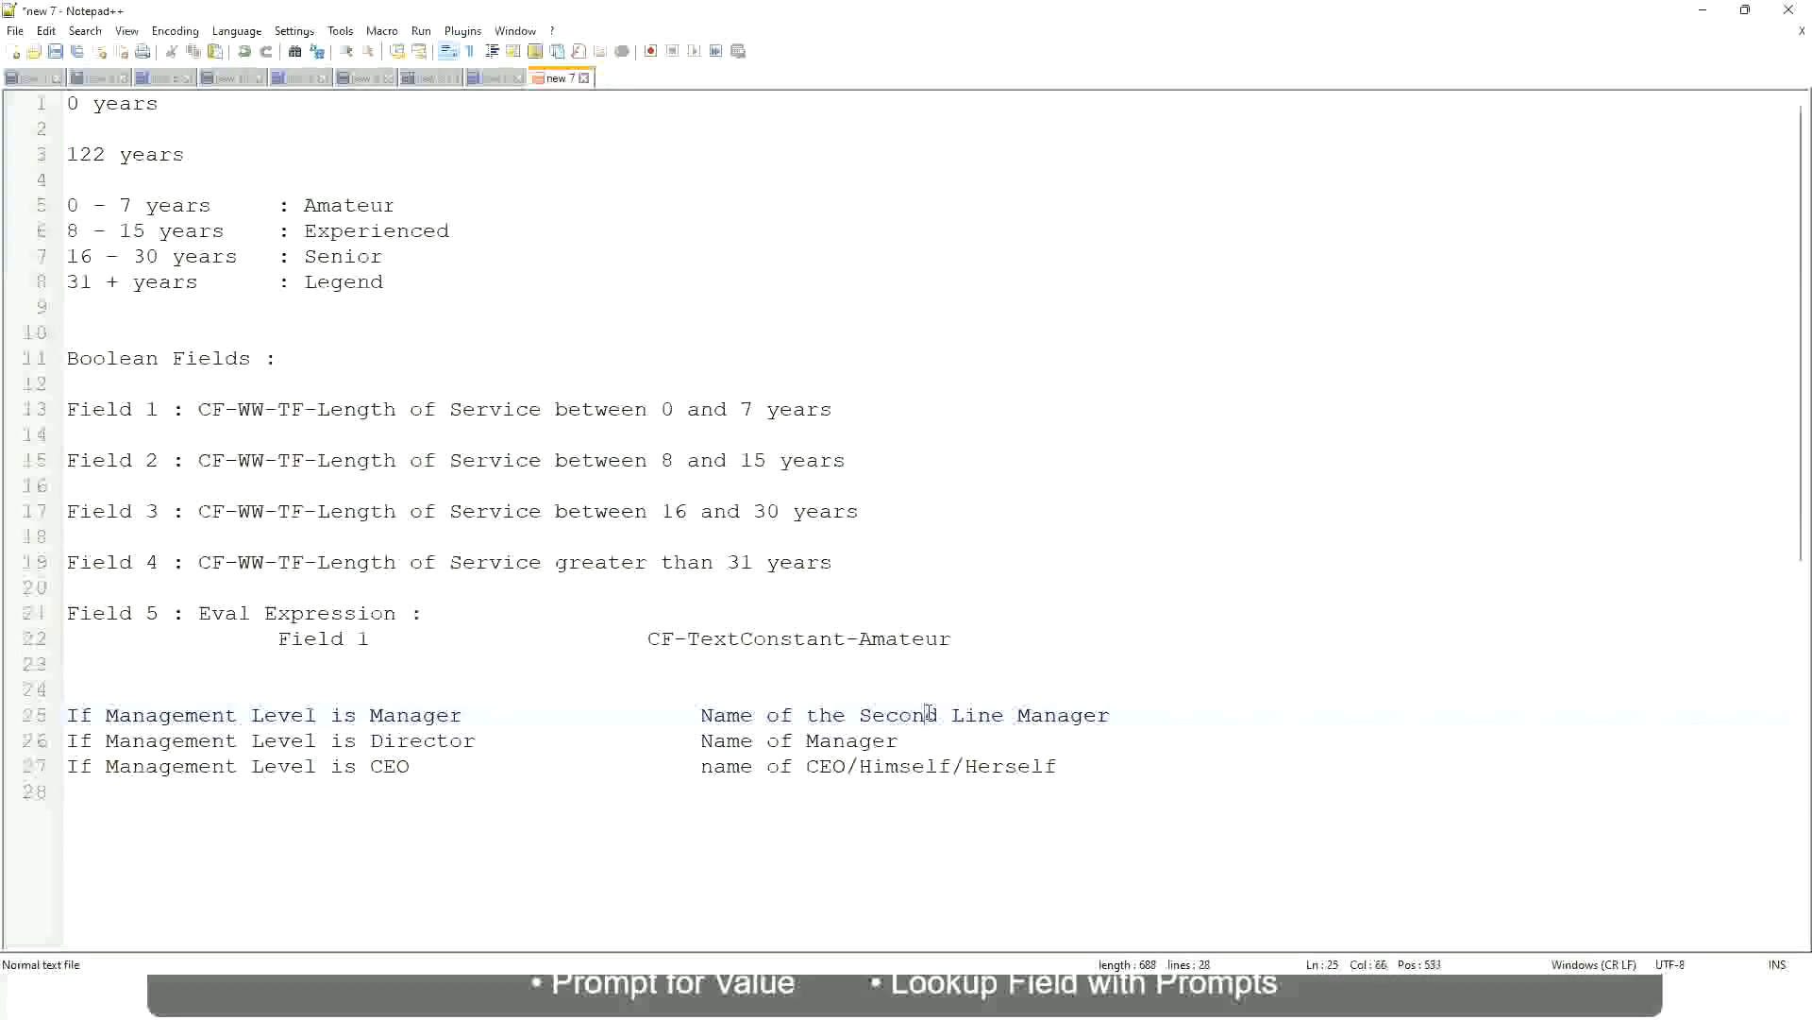
left_click(998, 711)
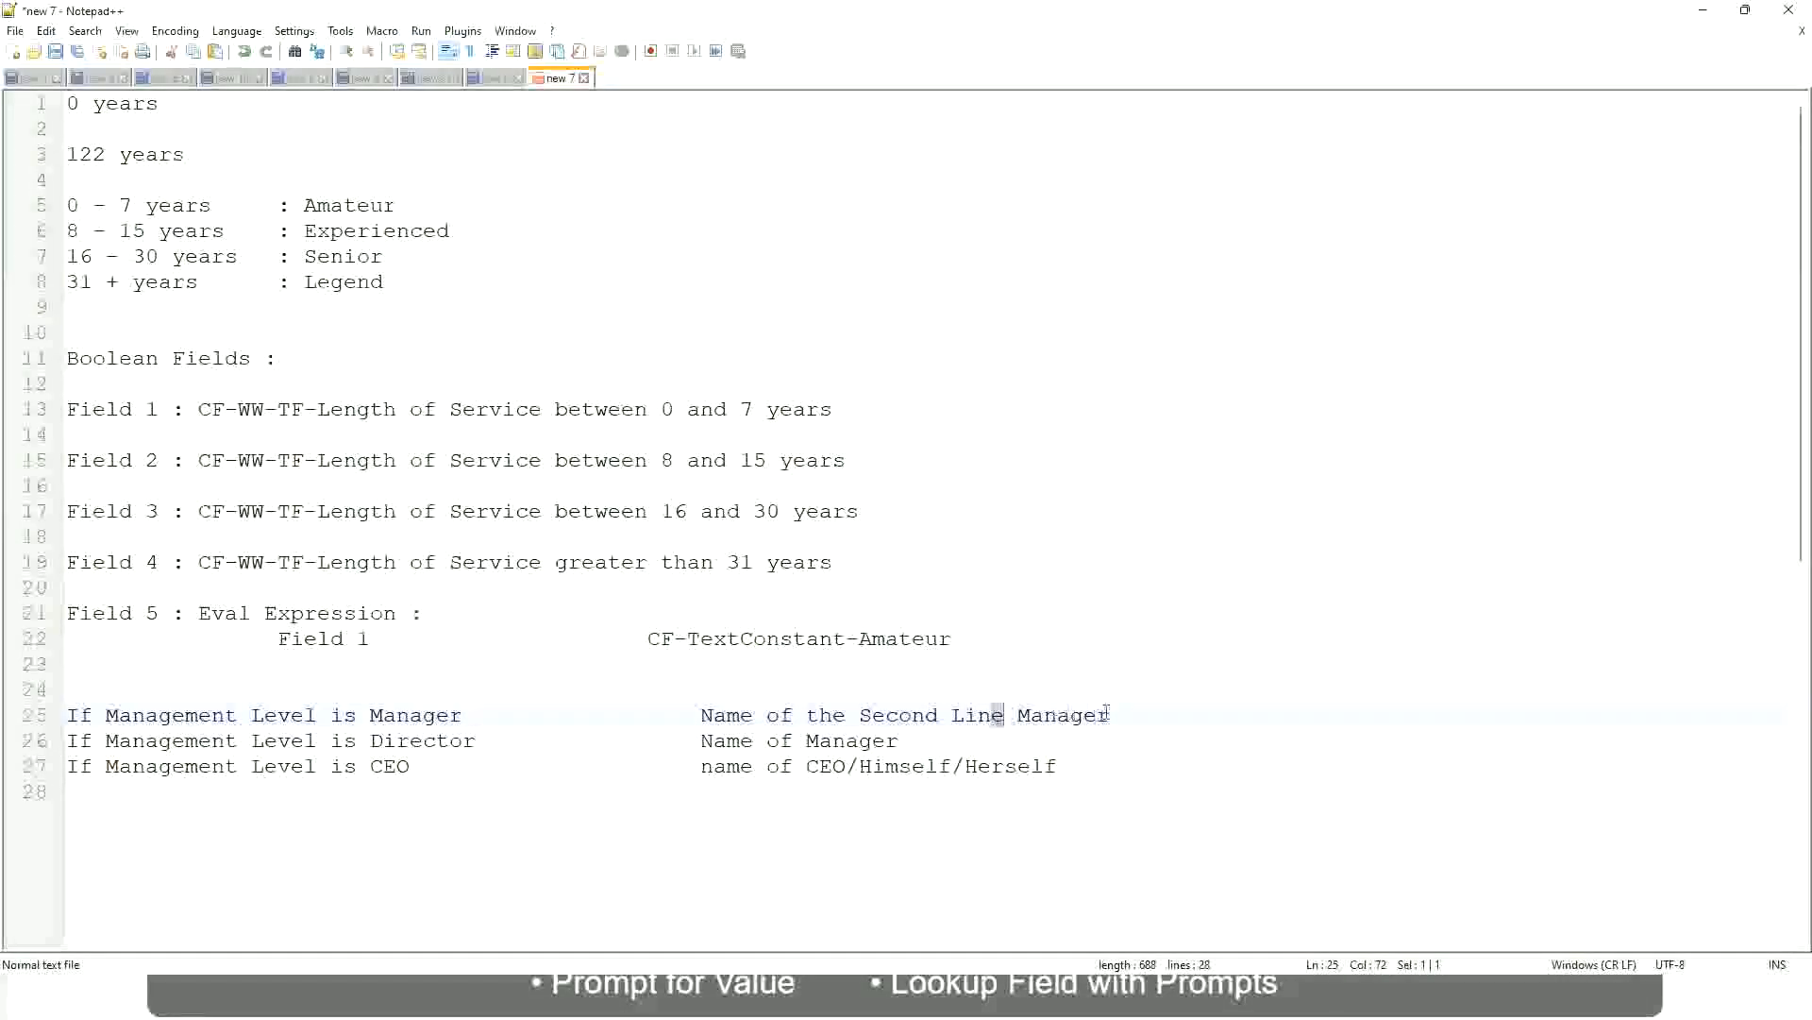
left_click(1139, 710)
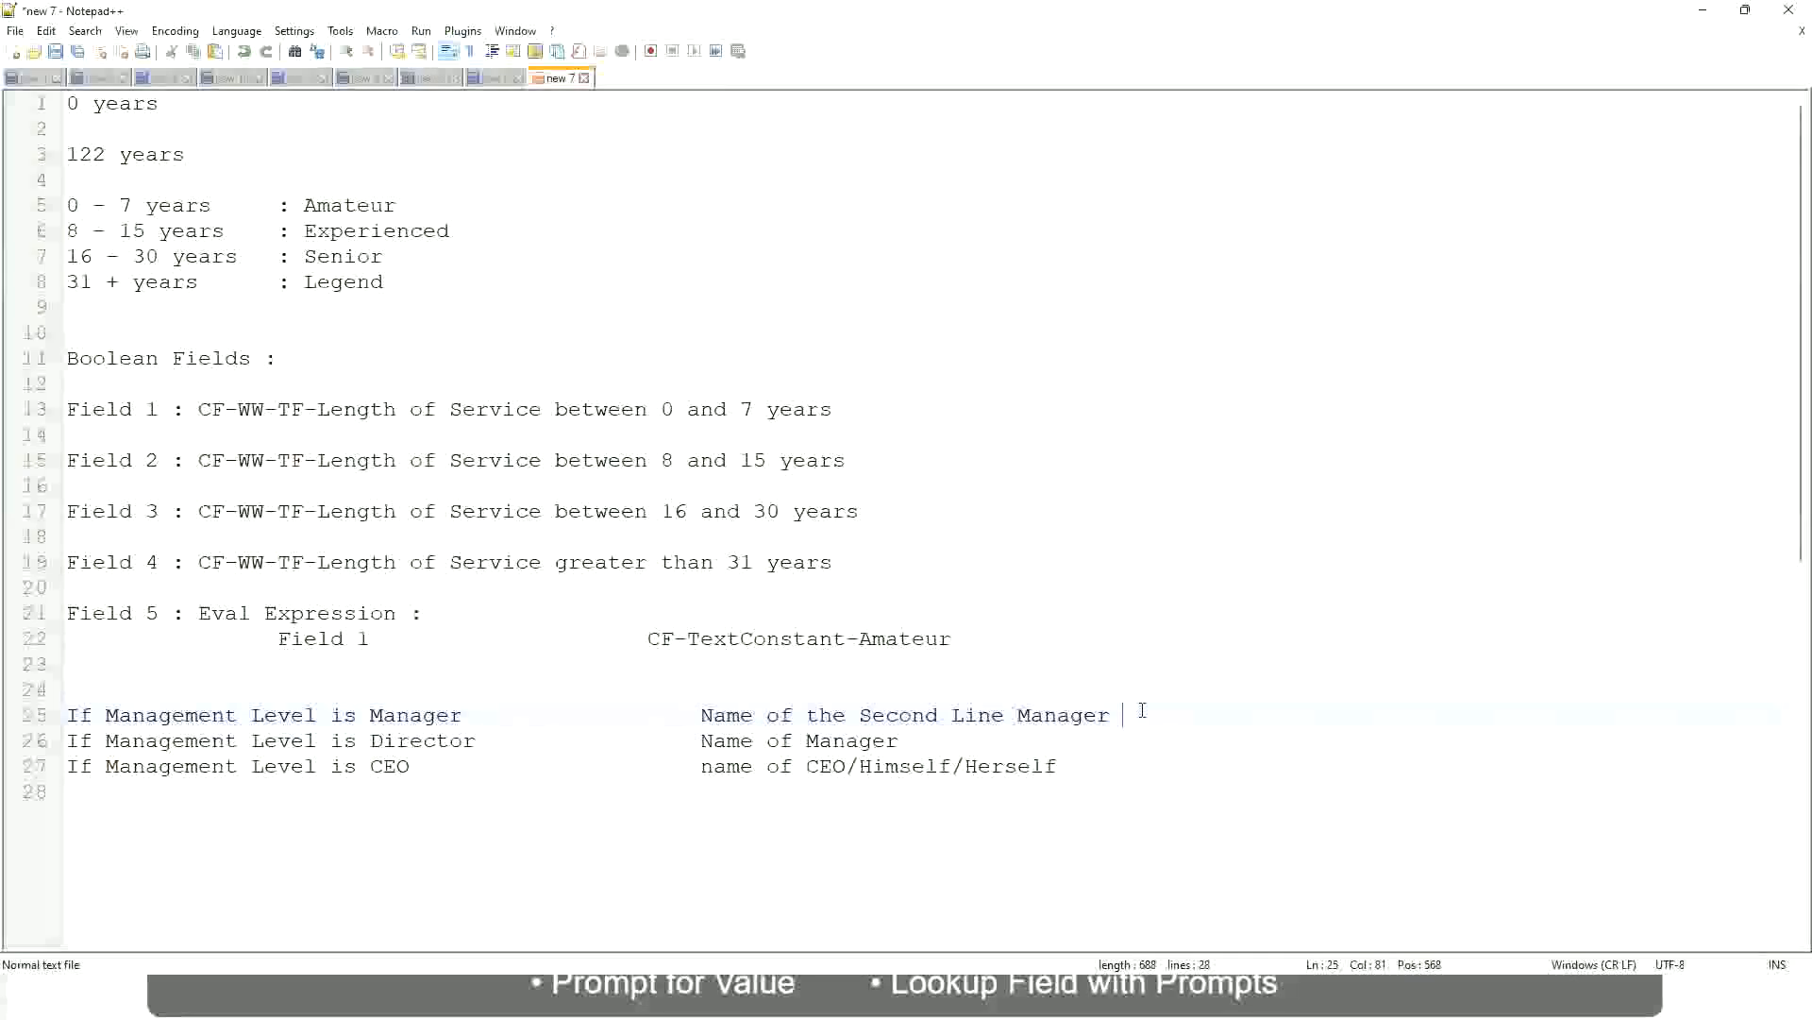
Compare the fixed experience band labels on lines 5 to 8 with the manager-name results on lines 25 to 27
left_click(1071, 713)
double_click(343, 204)
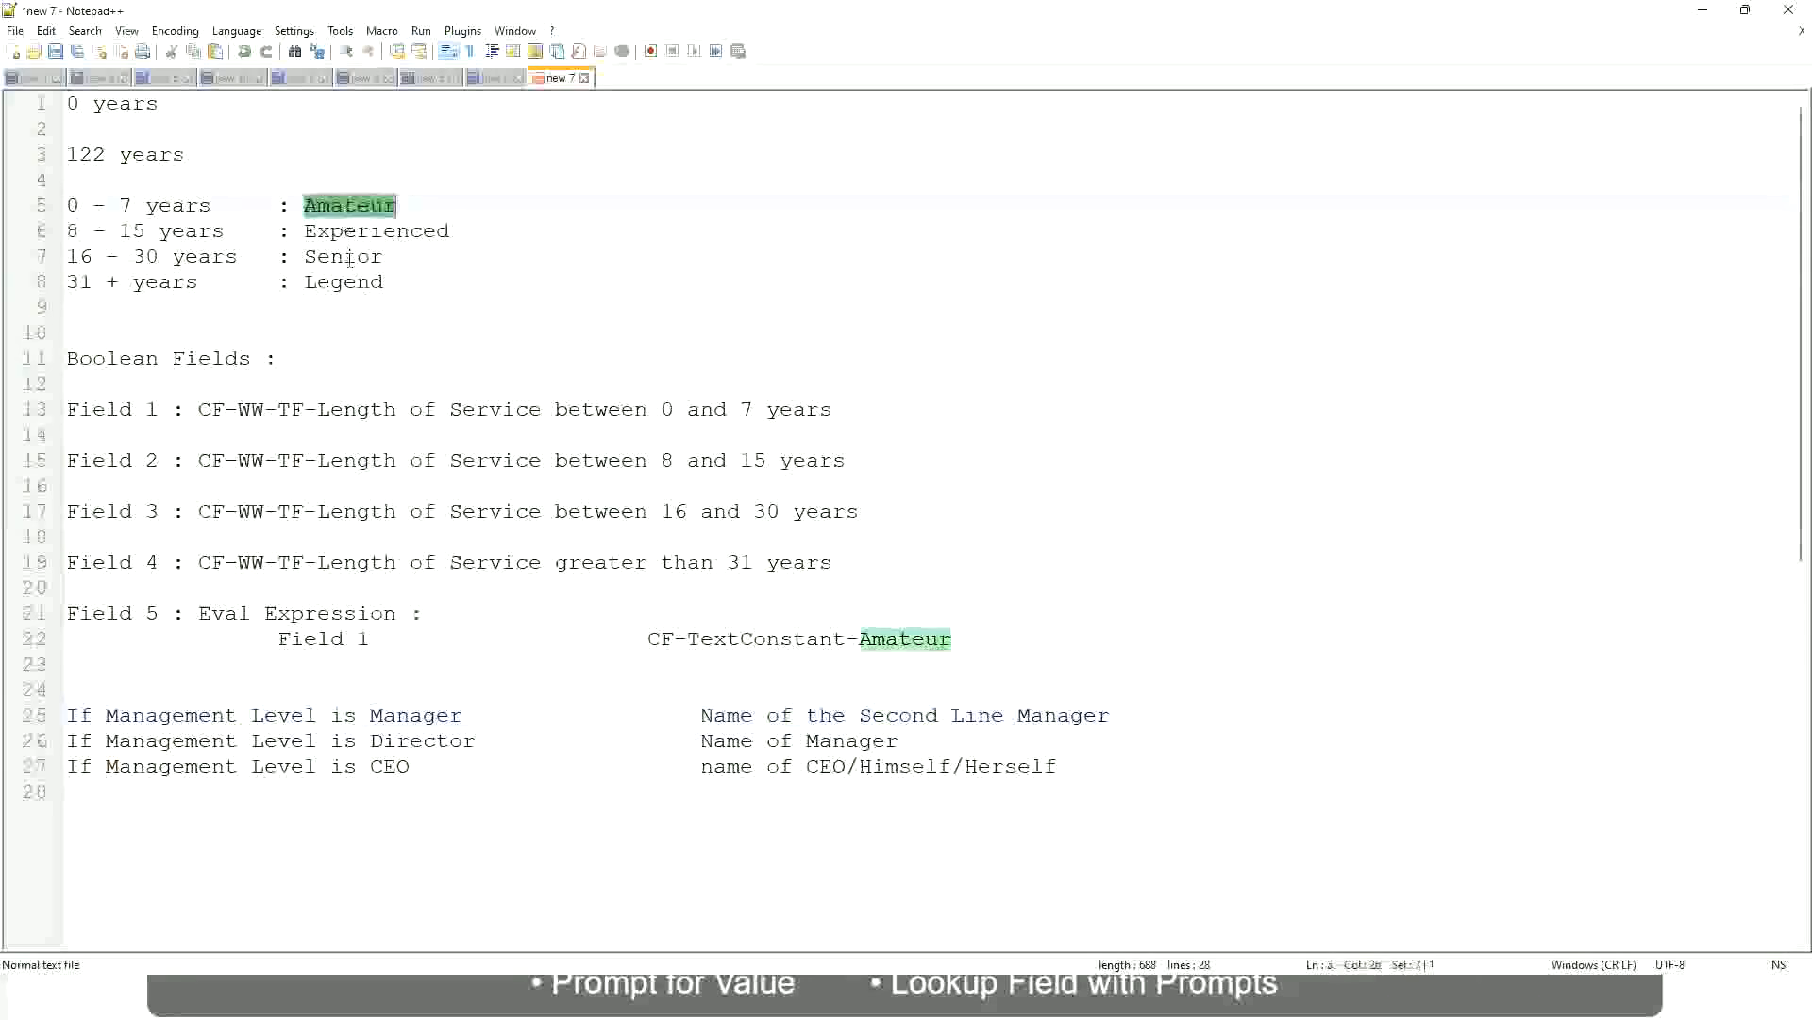
double_click(347, 231)
double_click(348, 257)
left_click(409, 272)
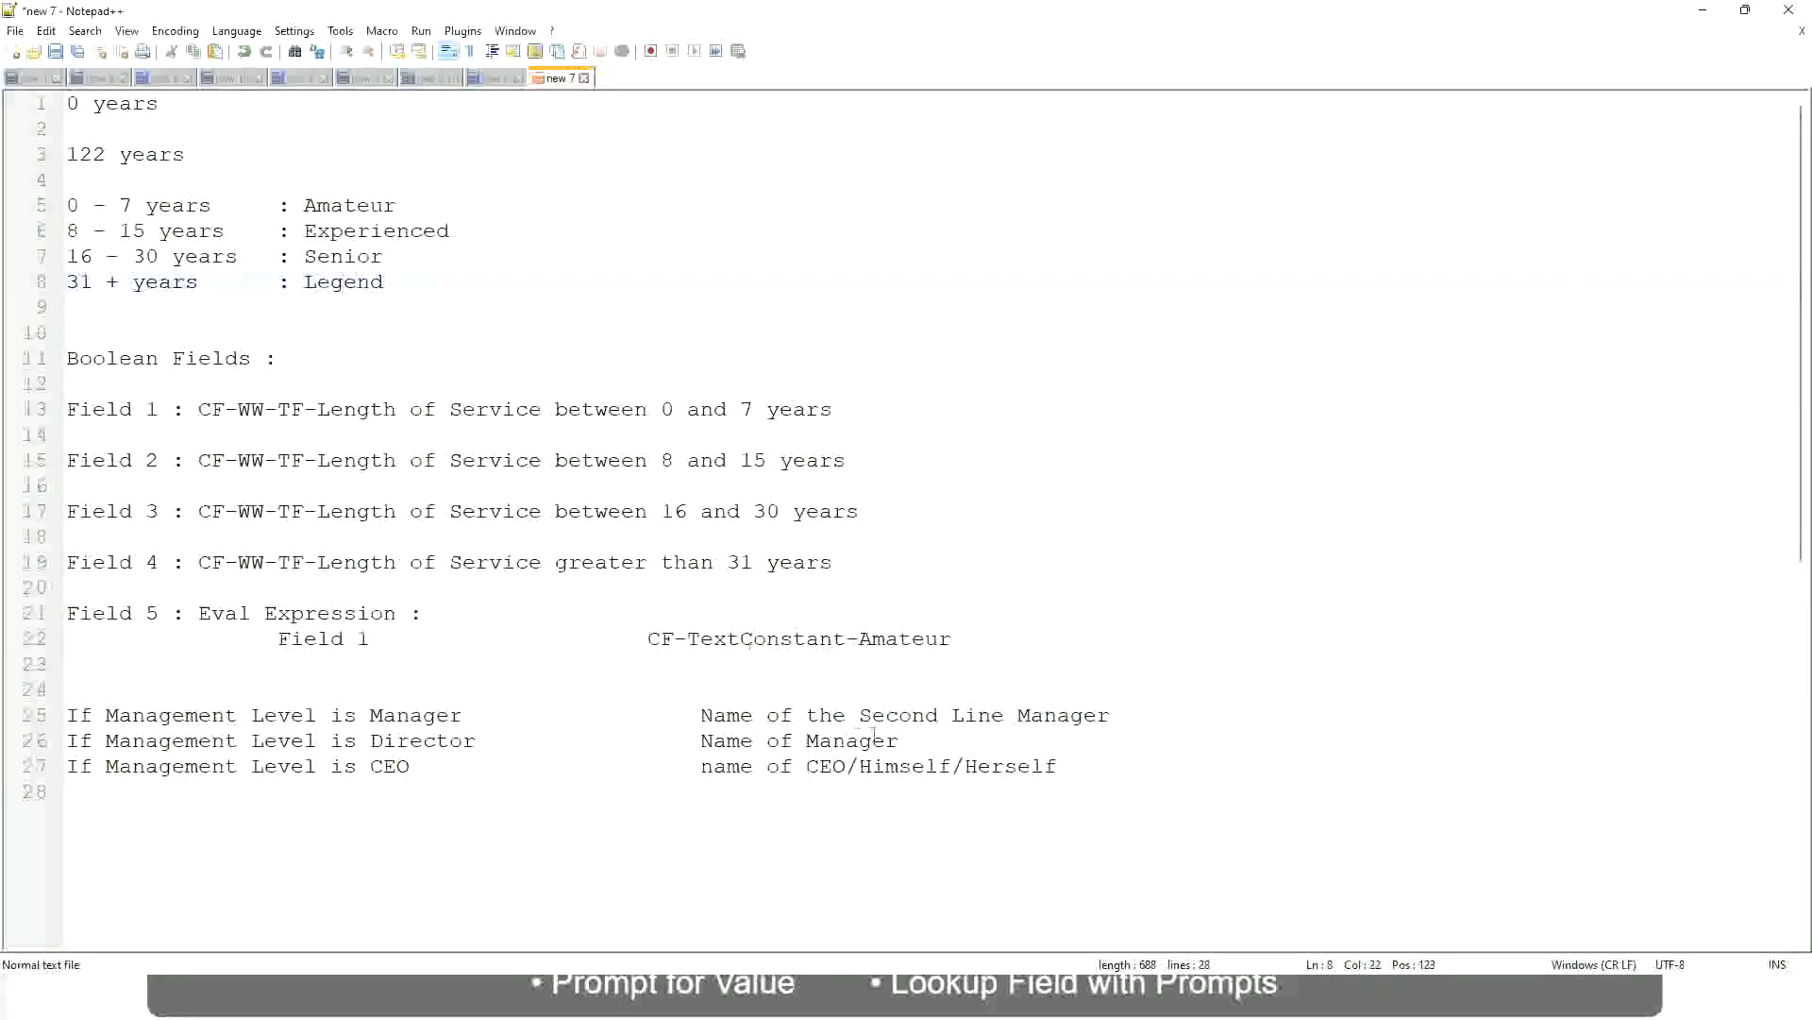
left_click(926, 766)
left_click(871, 718)
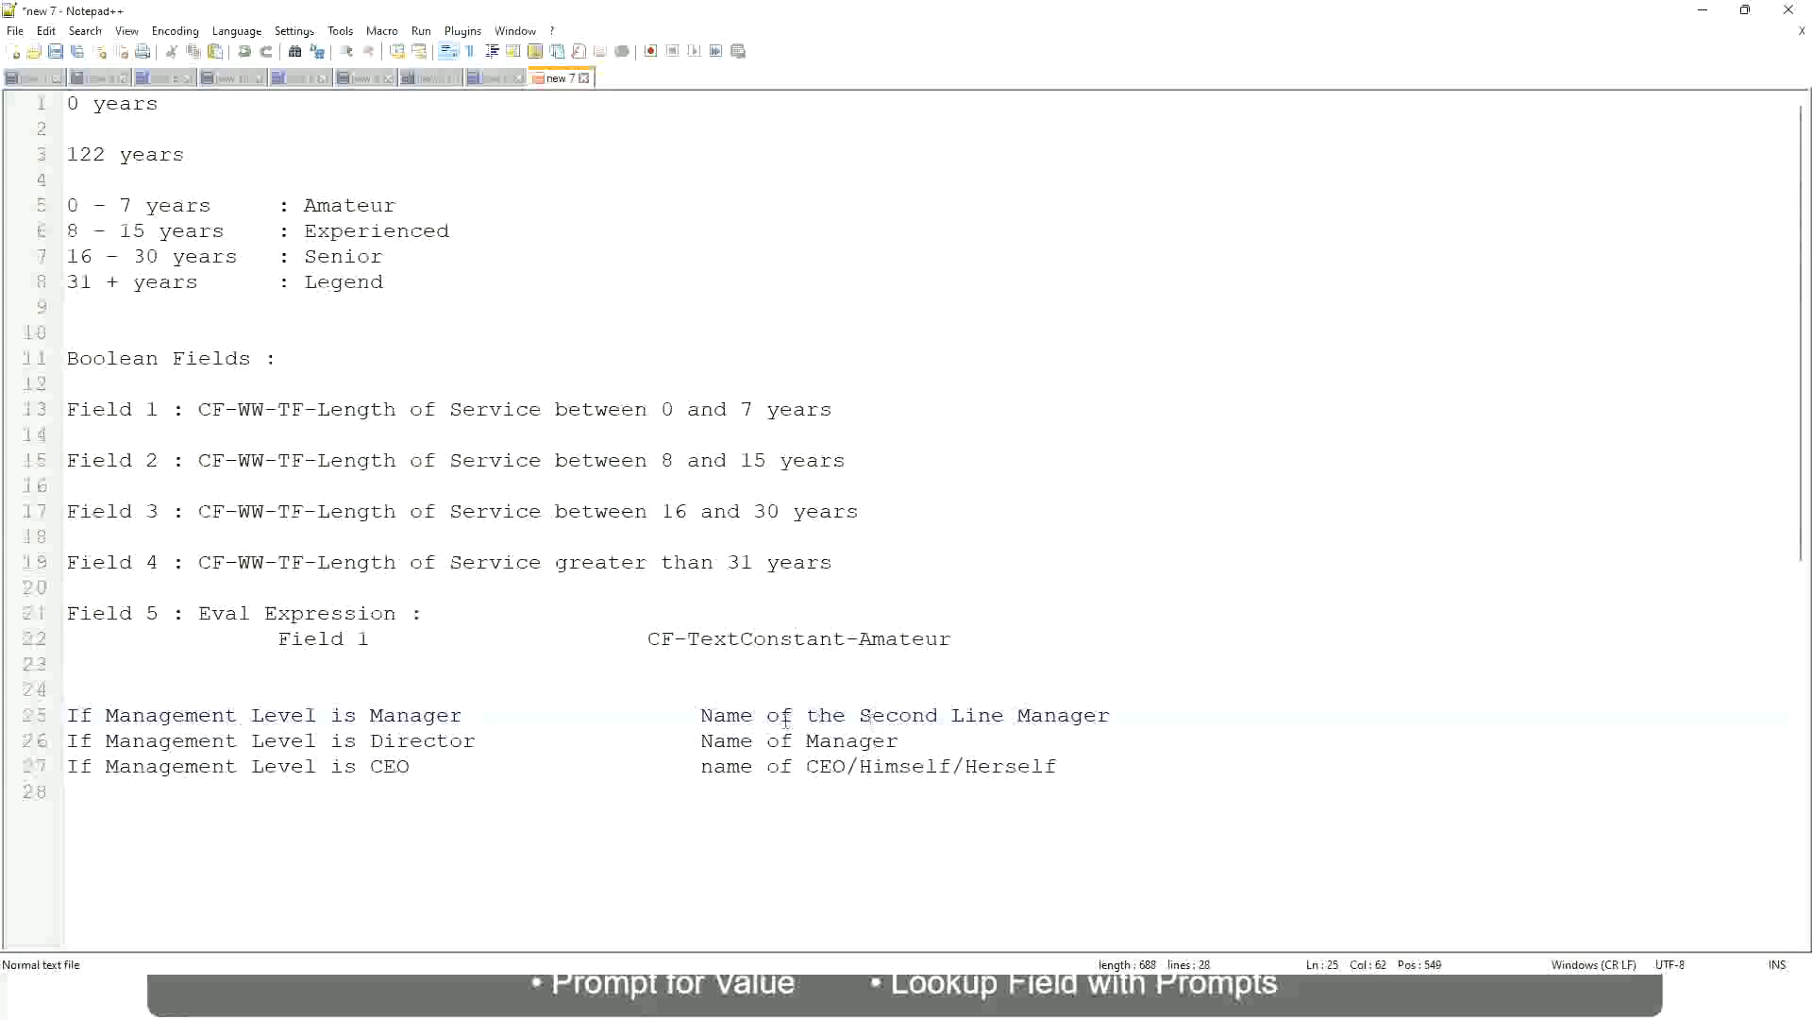
left_click(492, 752)
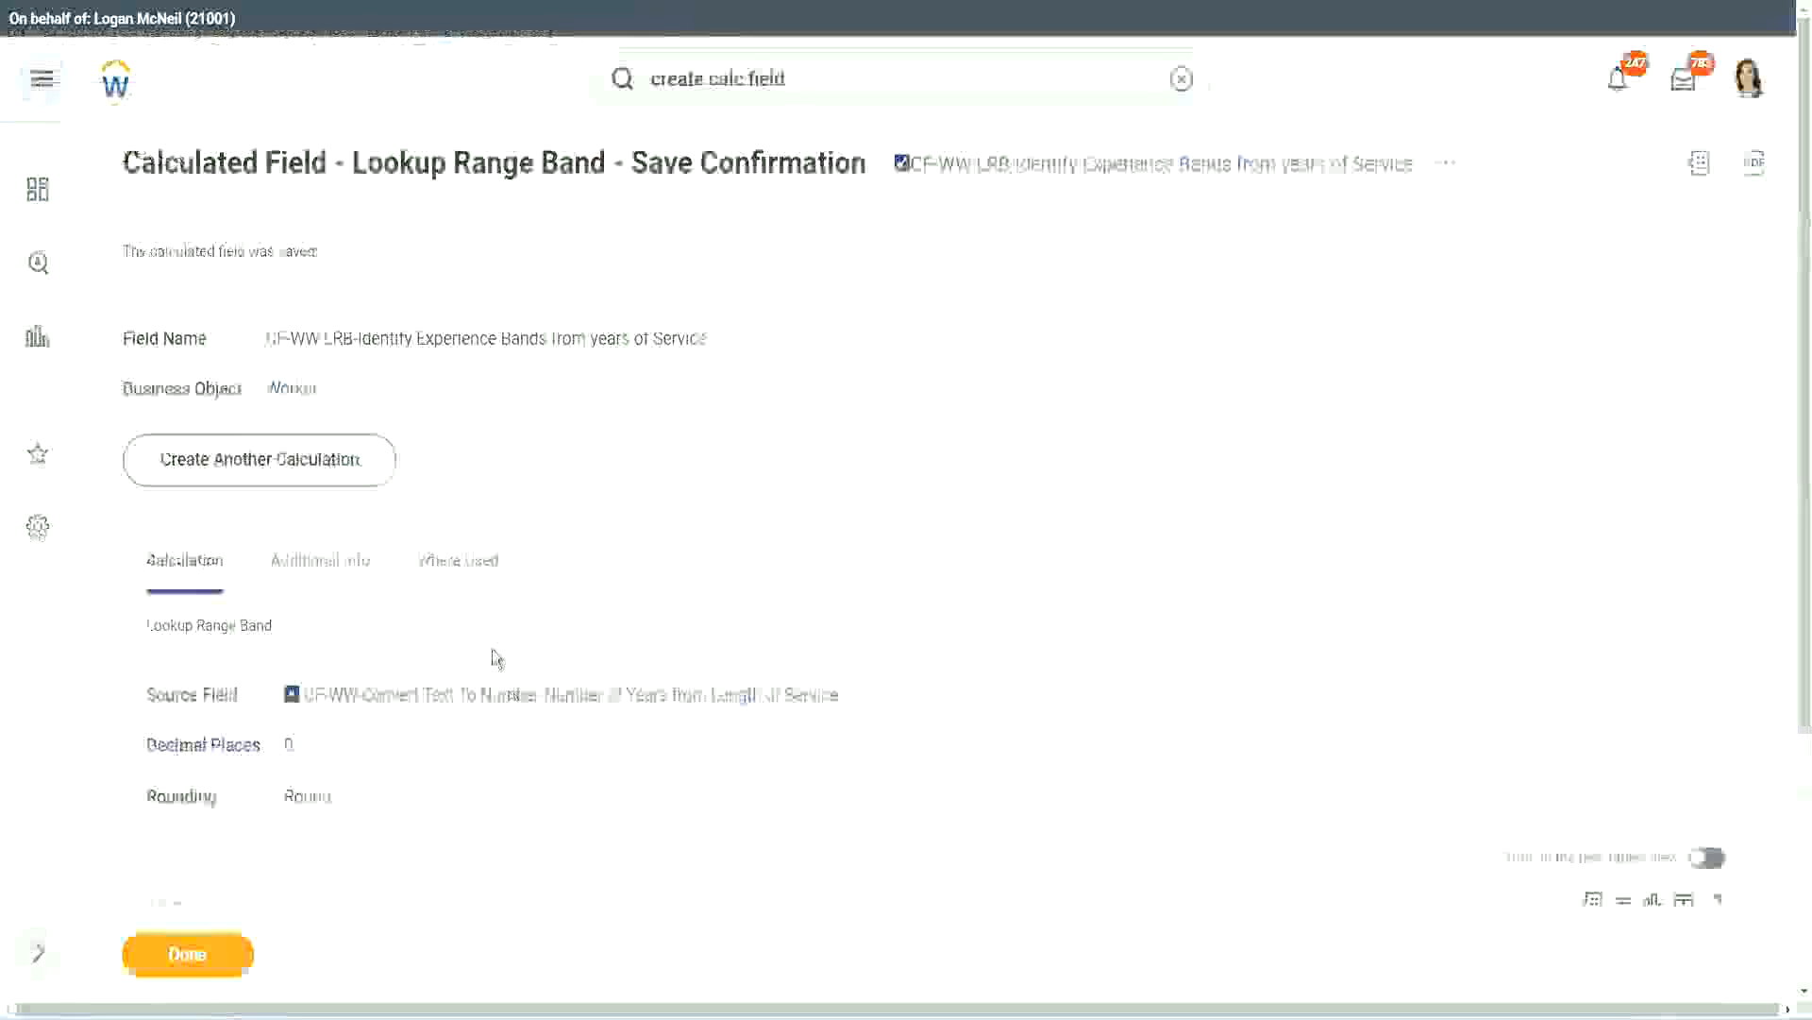
Review the saved lookup range band field in Workday, copy its name "CF-WW-LRB-Identify Experience Bands from years of Service", and close the confirmation
scroll(688, 287, "down", 4)
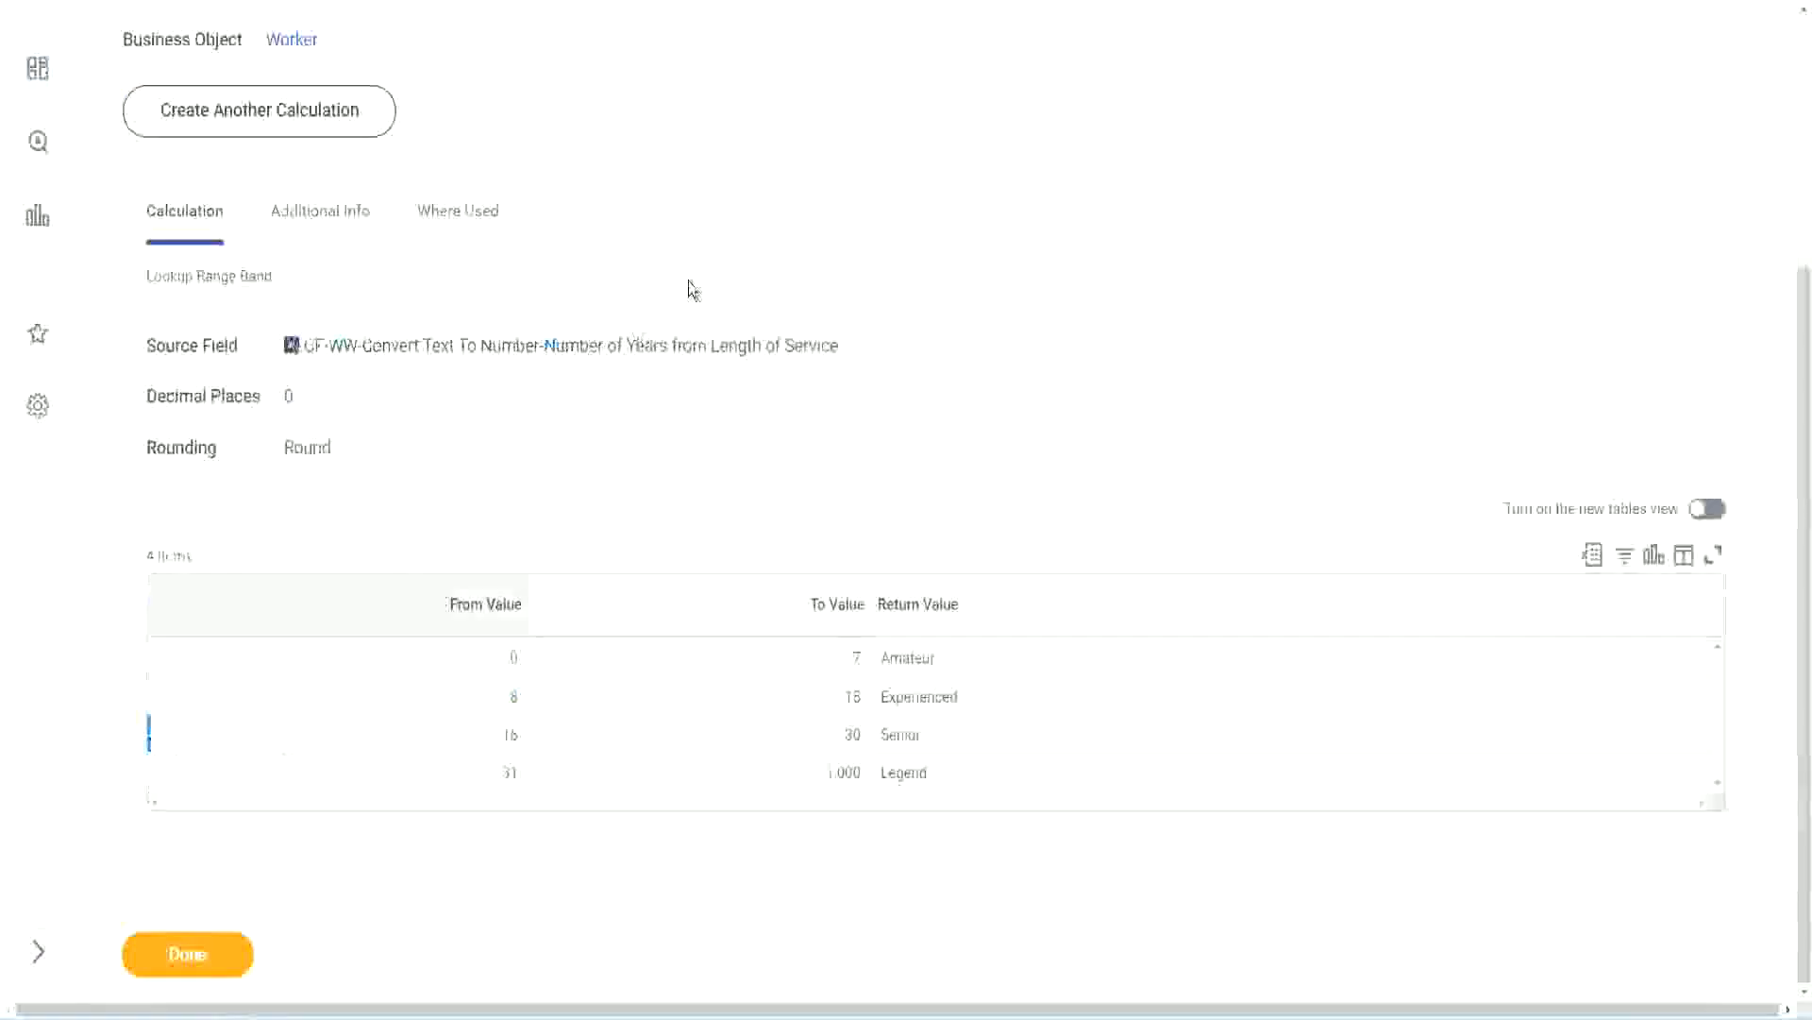
scroll(704, 366, "up", 4)
right_click(1064, 179)
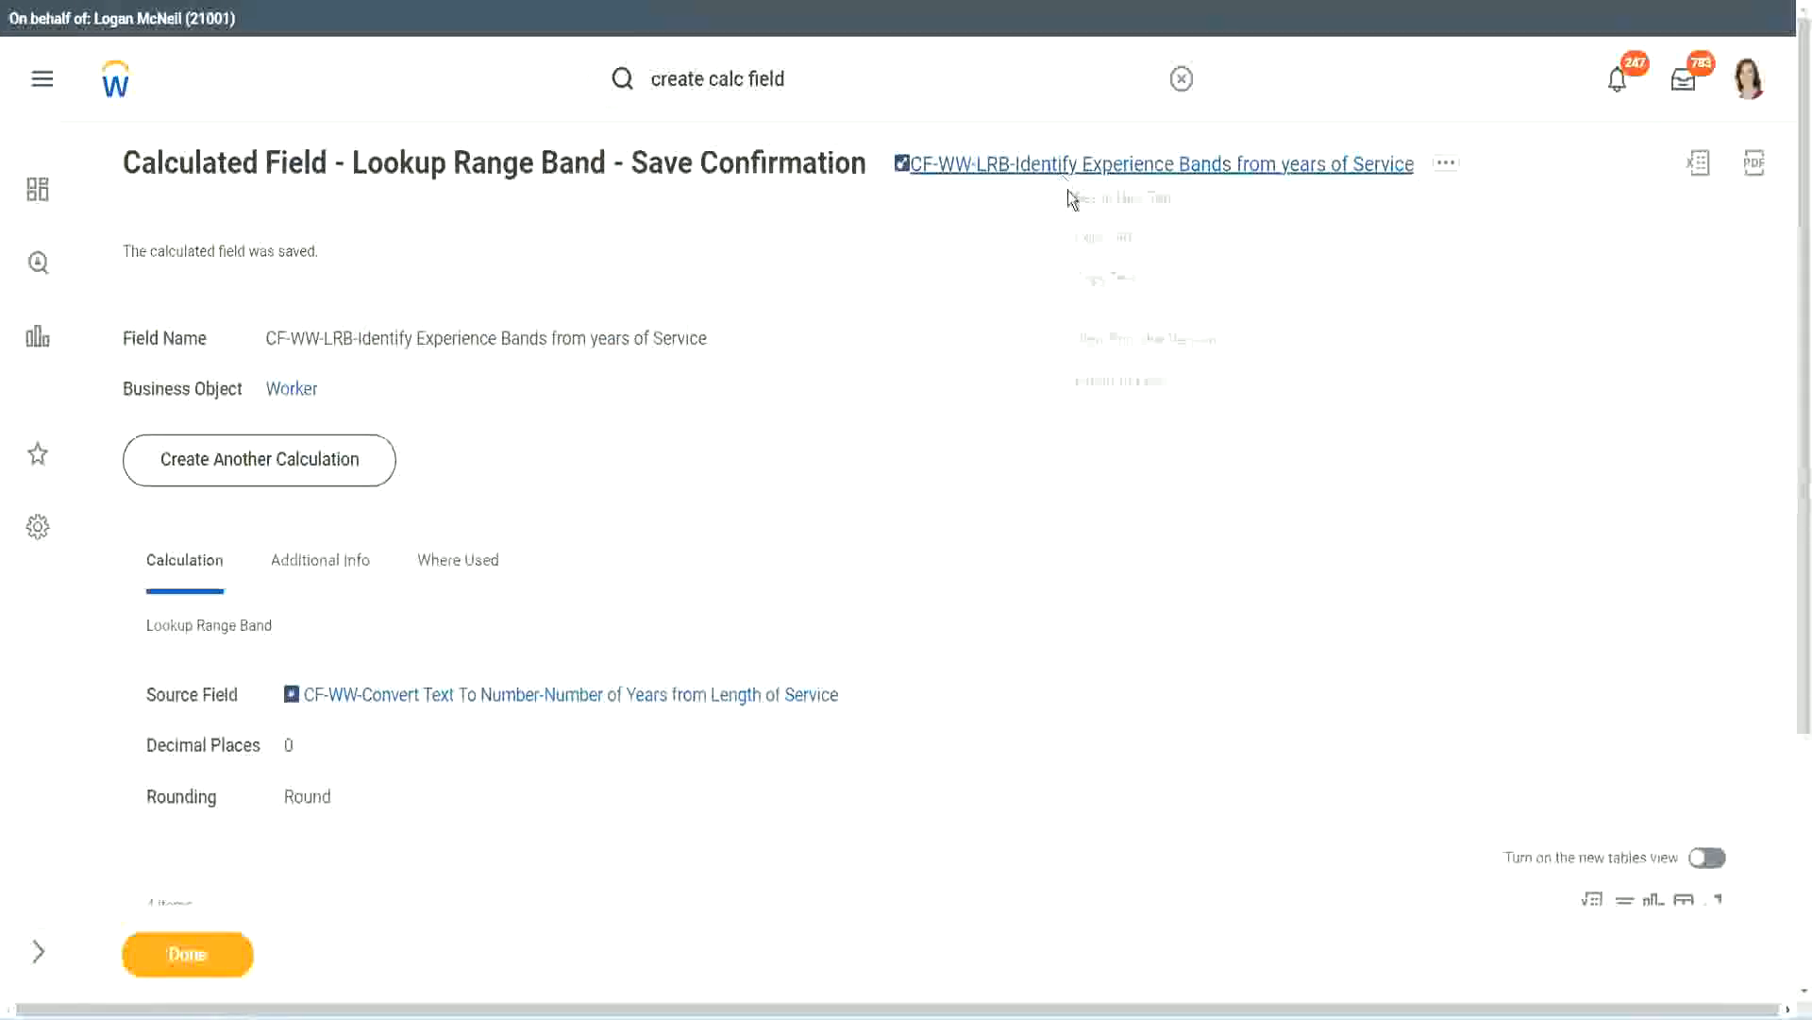
left_click(1122, 287)
left_click(175, 963)
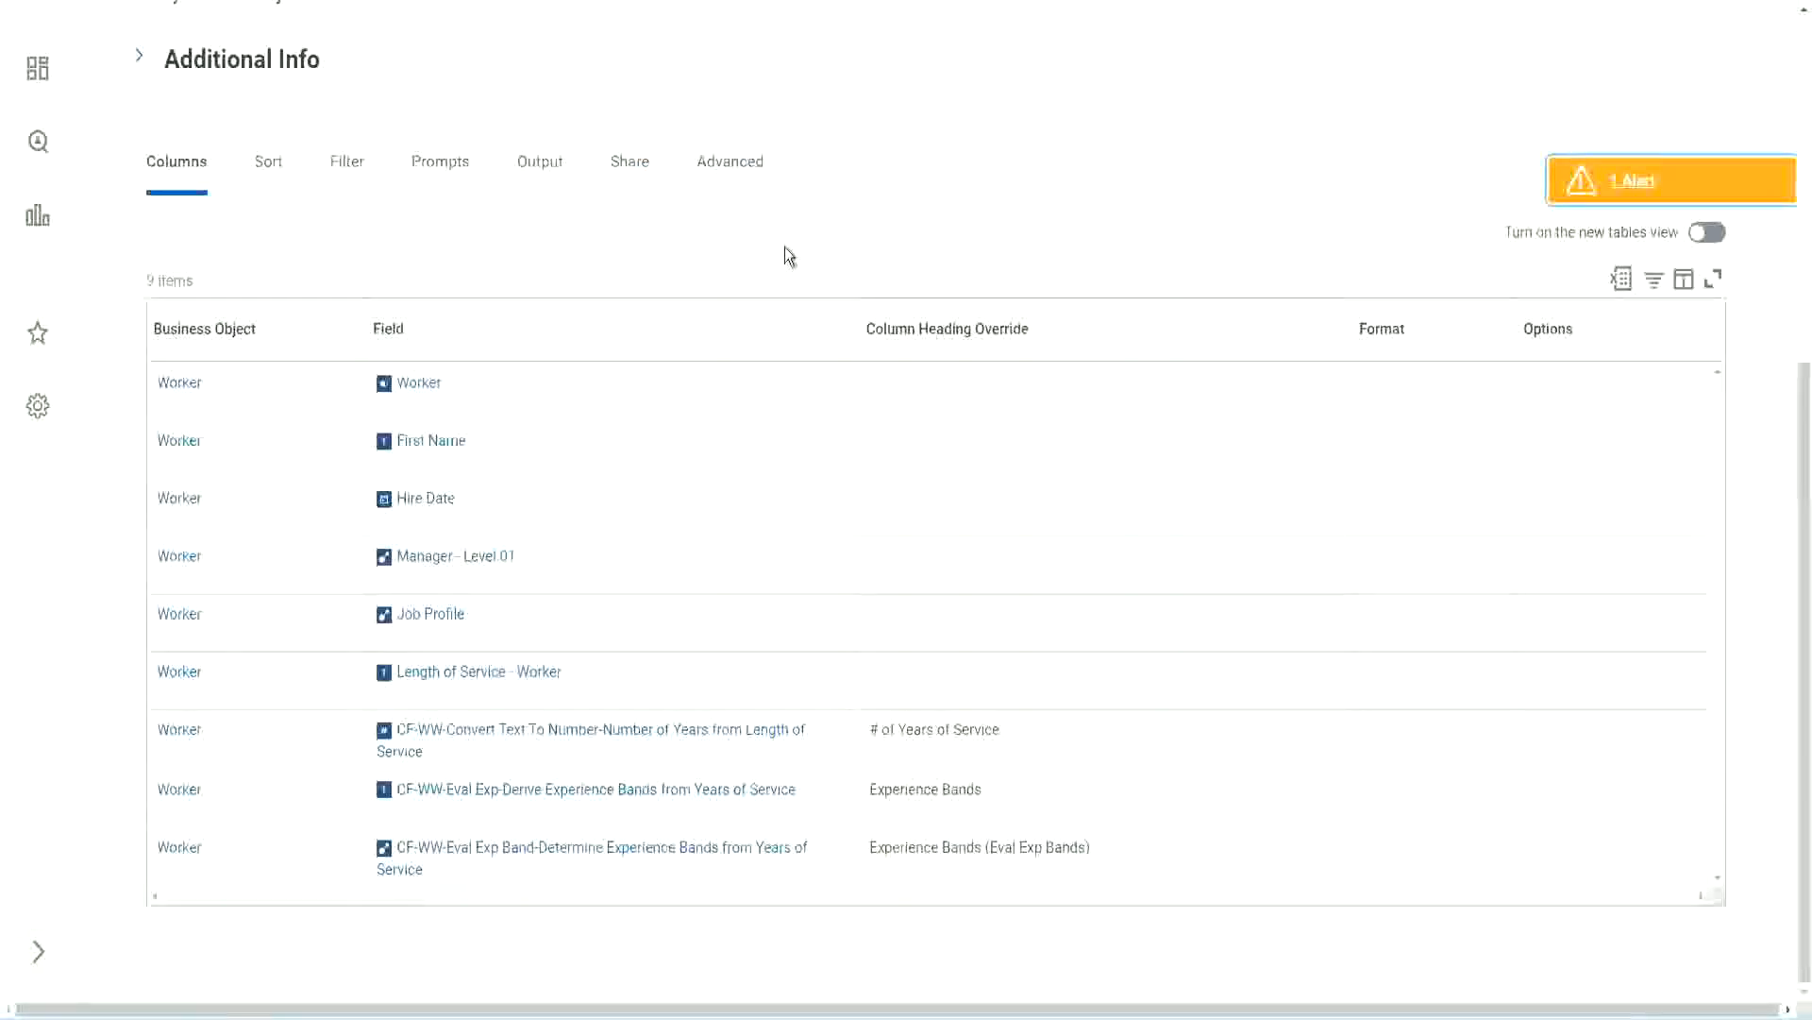
Open the WW Employee Details custom report for editing
scroll(789, 255, "up", 5)
left_click(624, 206)
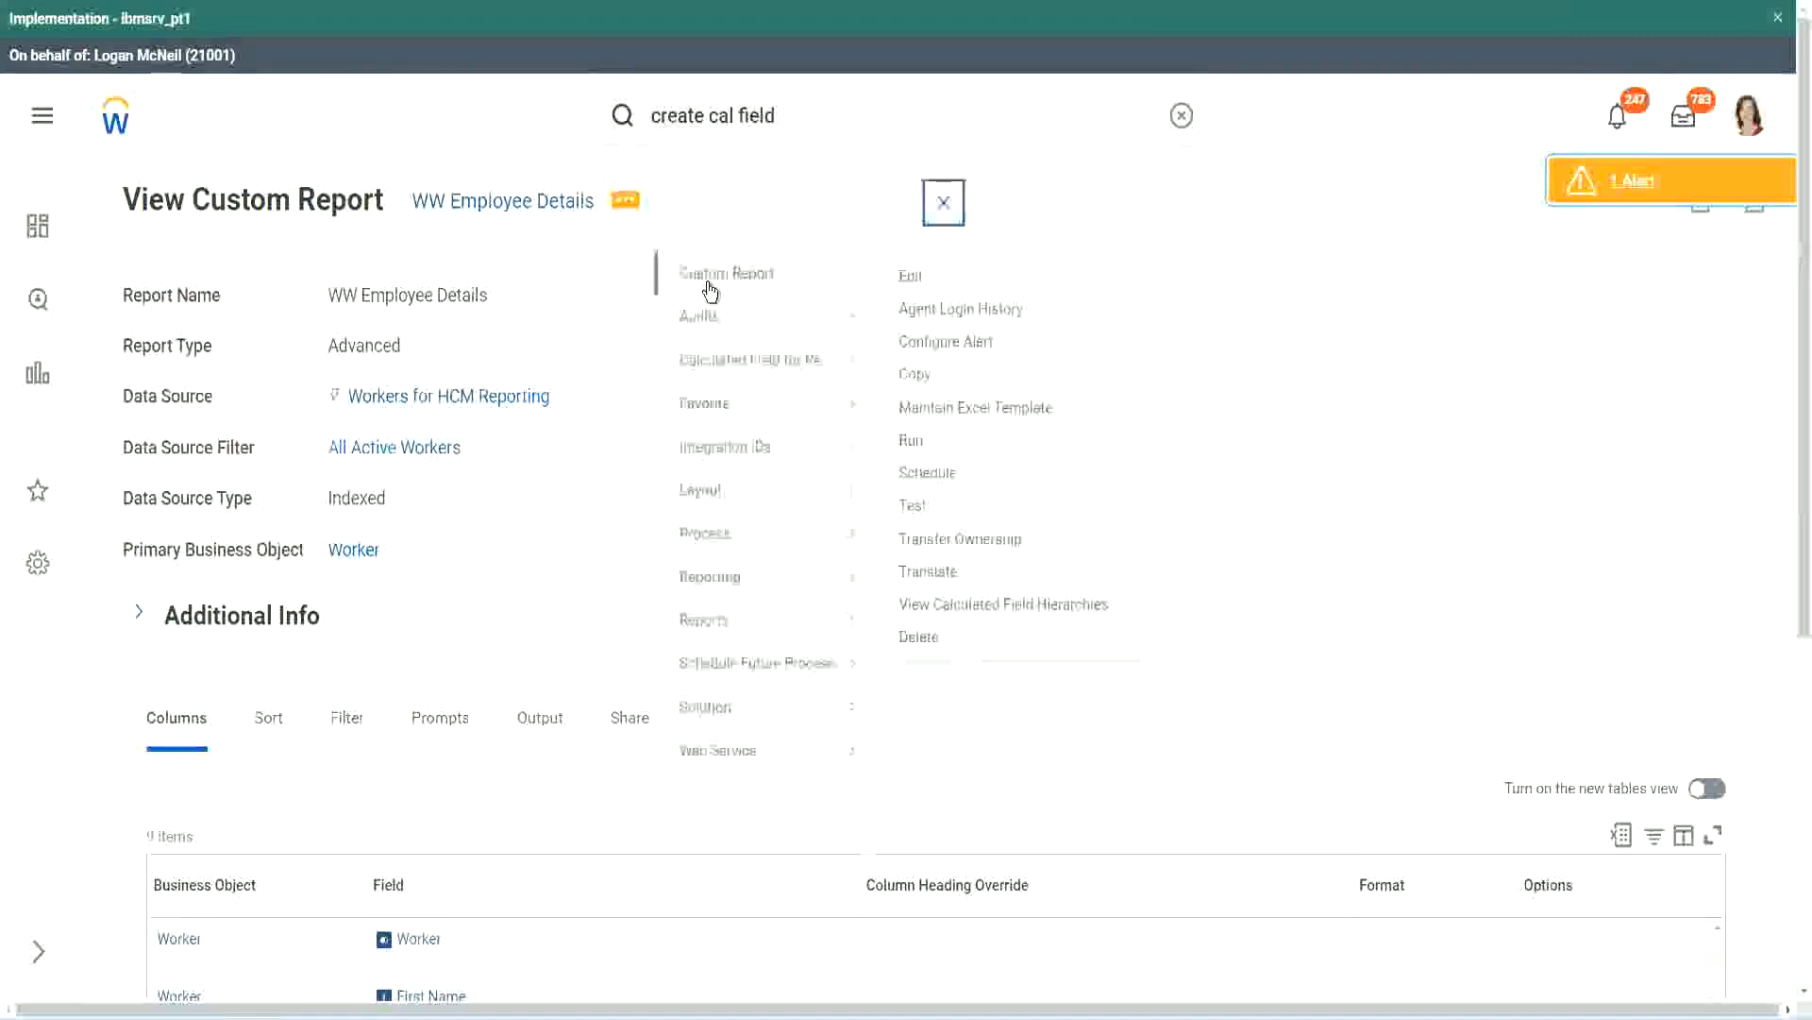
left_click(925, 281)
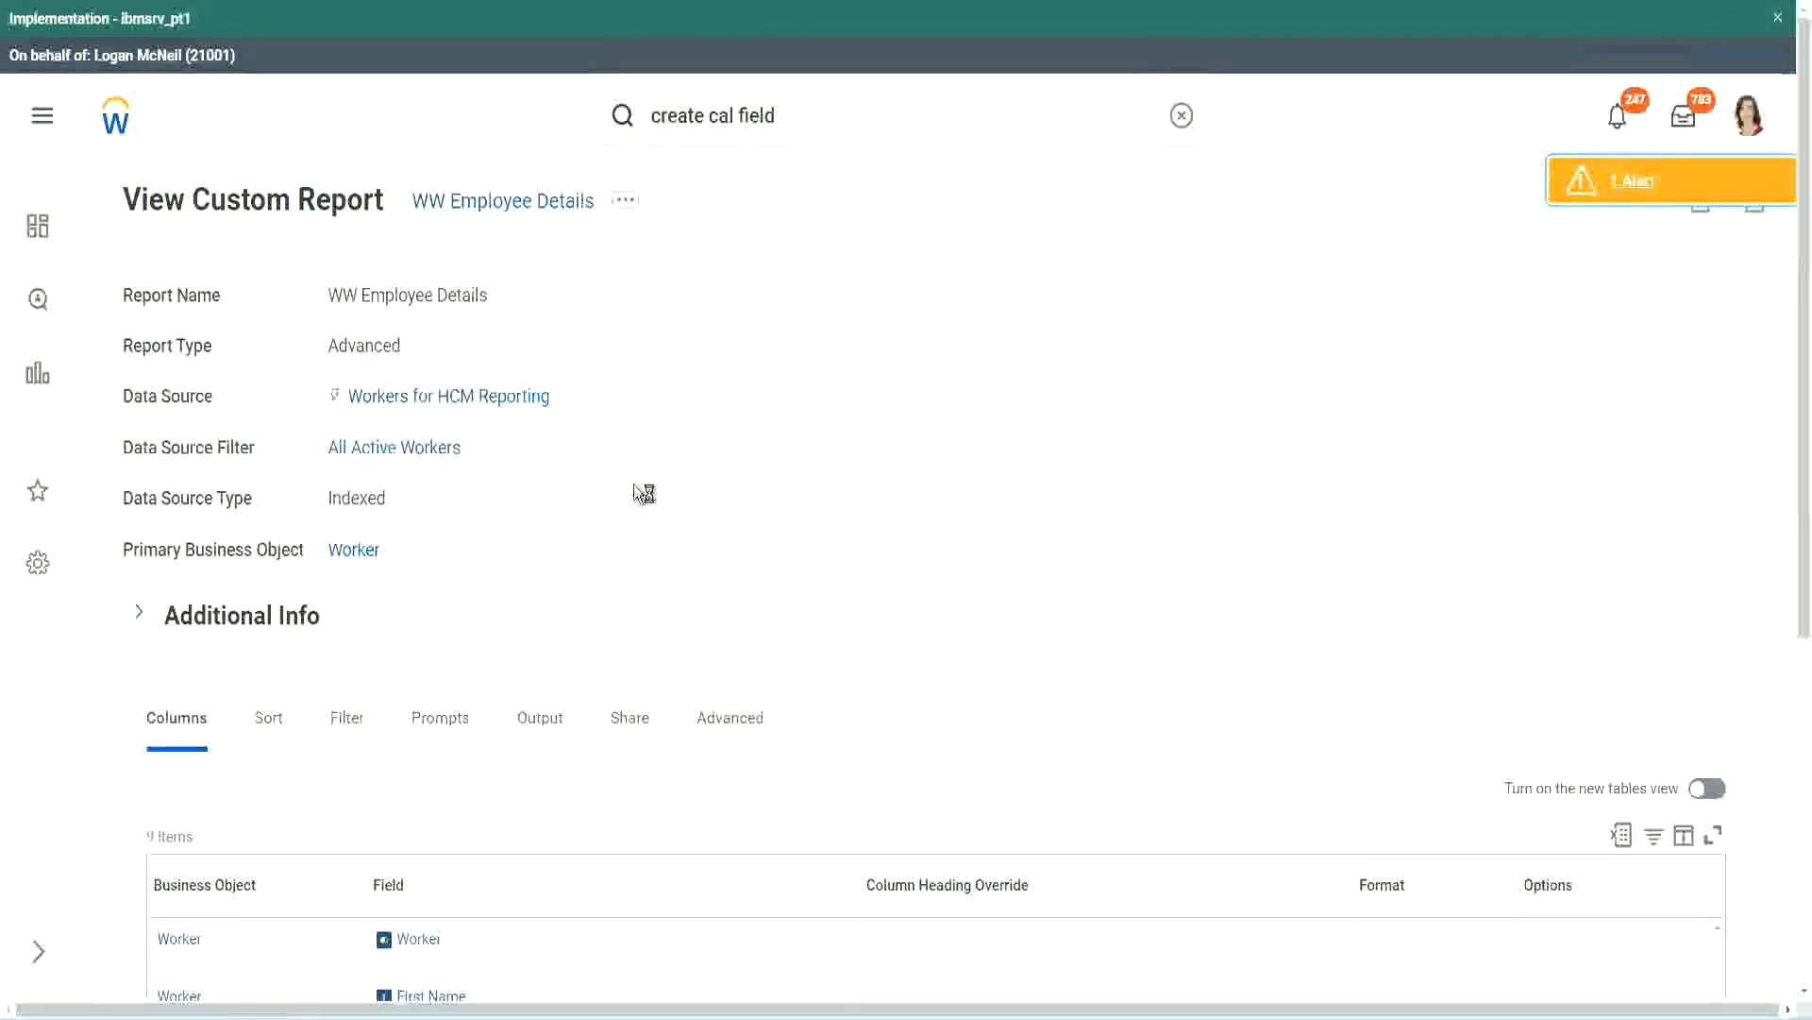
Add a Worker column after the last report column using the field CF-WW-LRB-Identify Experience Bands from years of Service
scroll(689, 485, "down", 6)
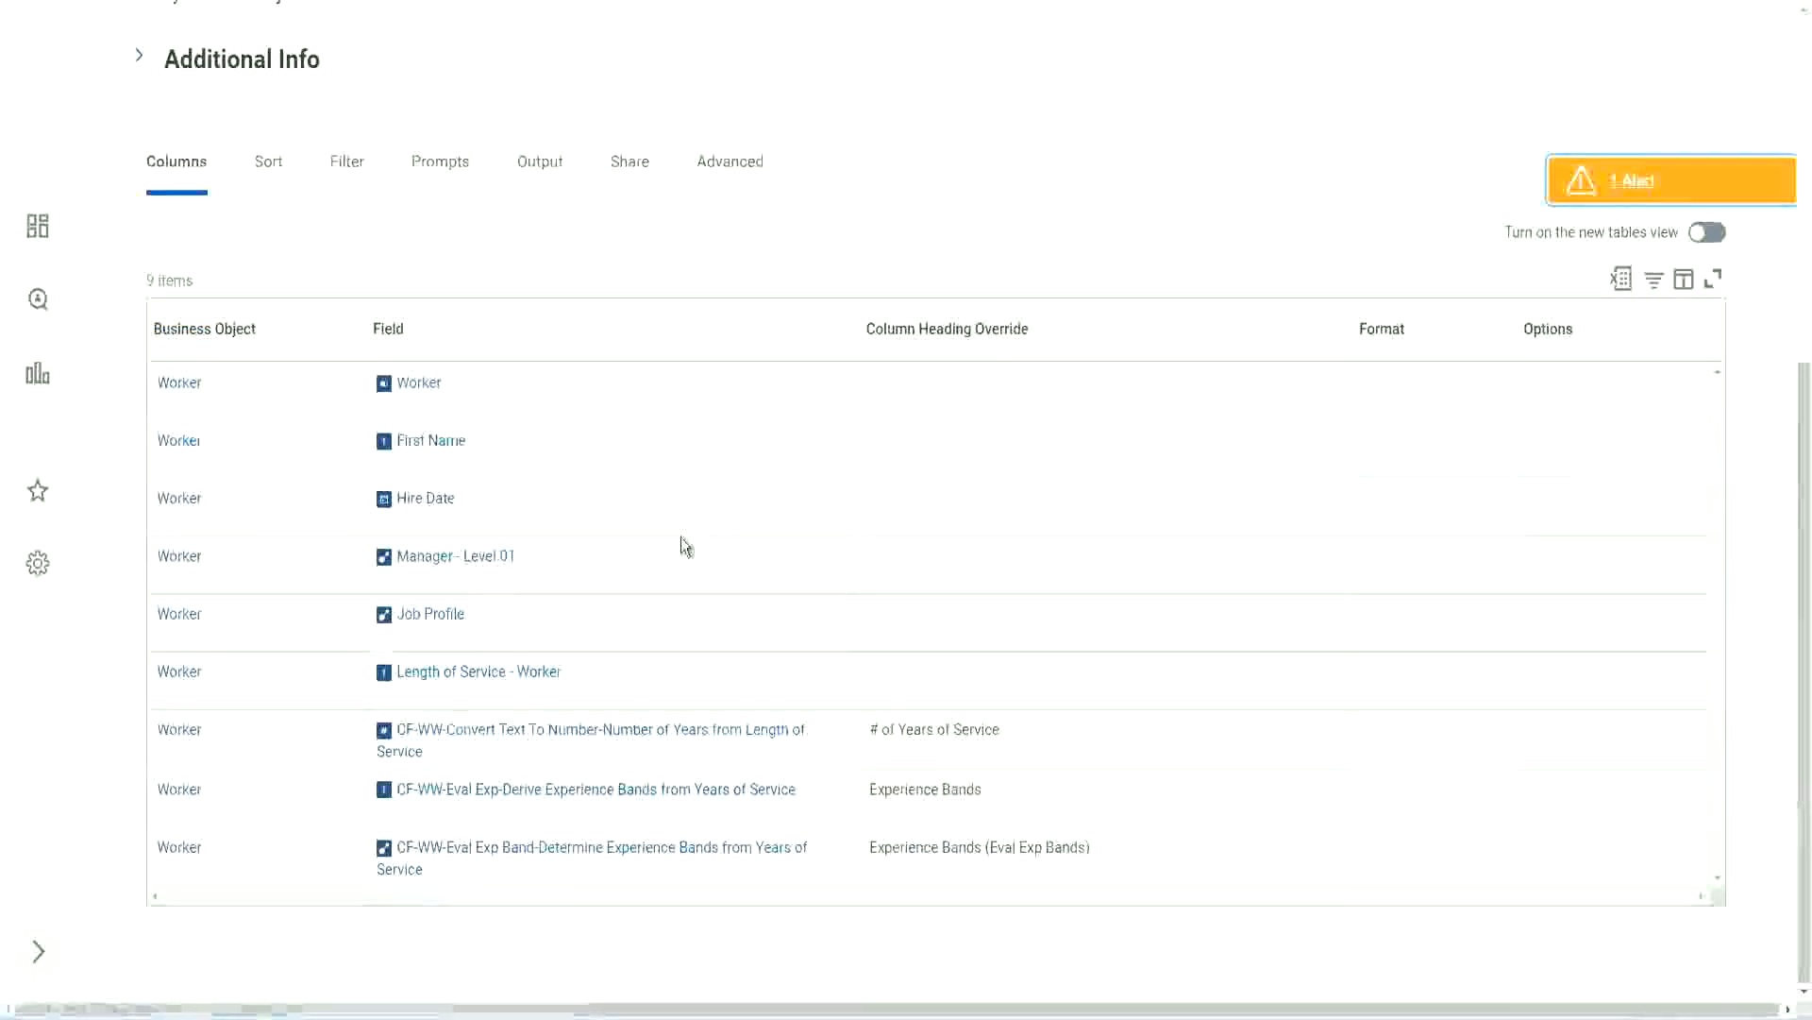
scroll(677, 519, "down", 6)
scroll(348, 648, "down", 3)
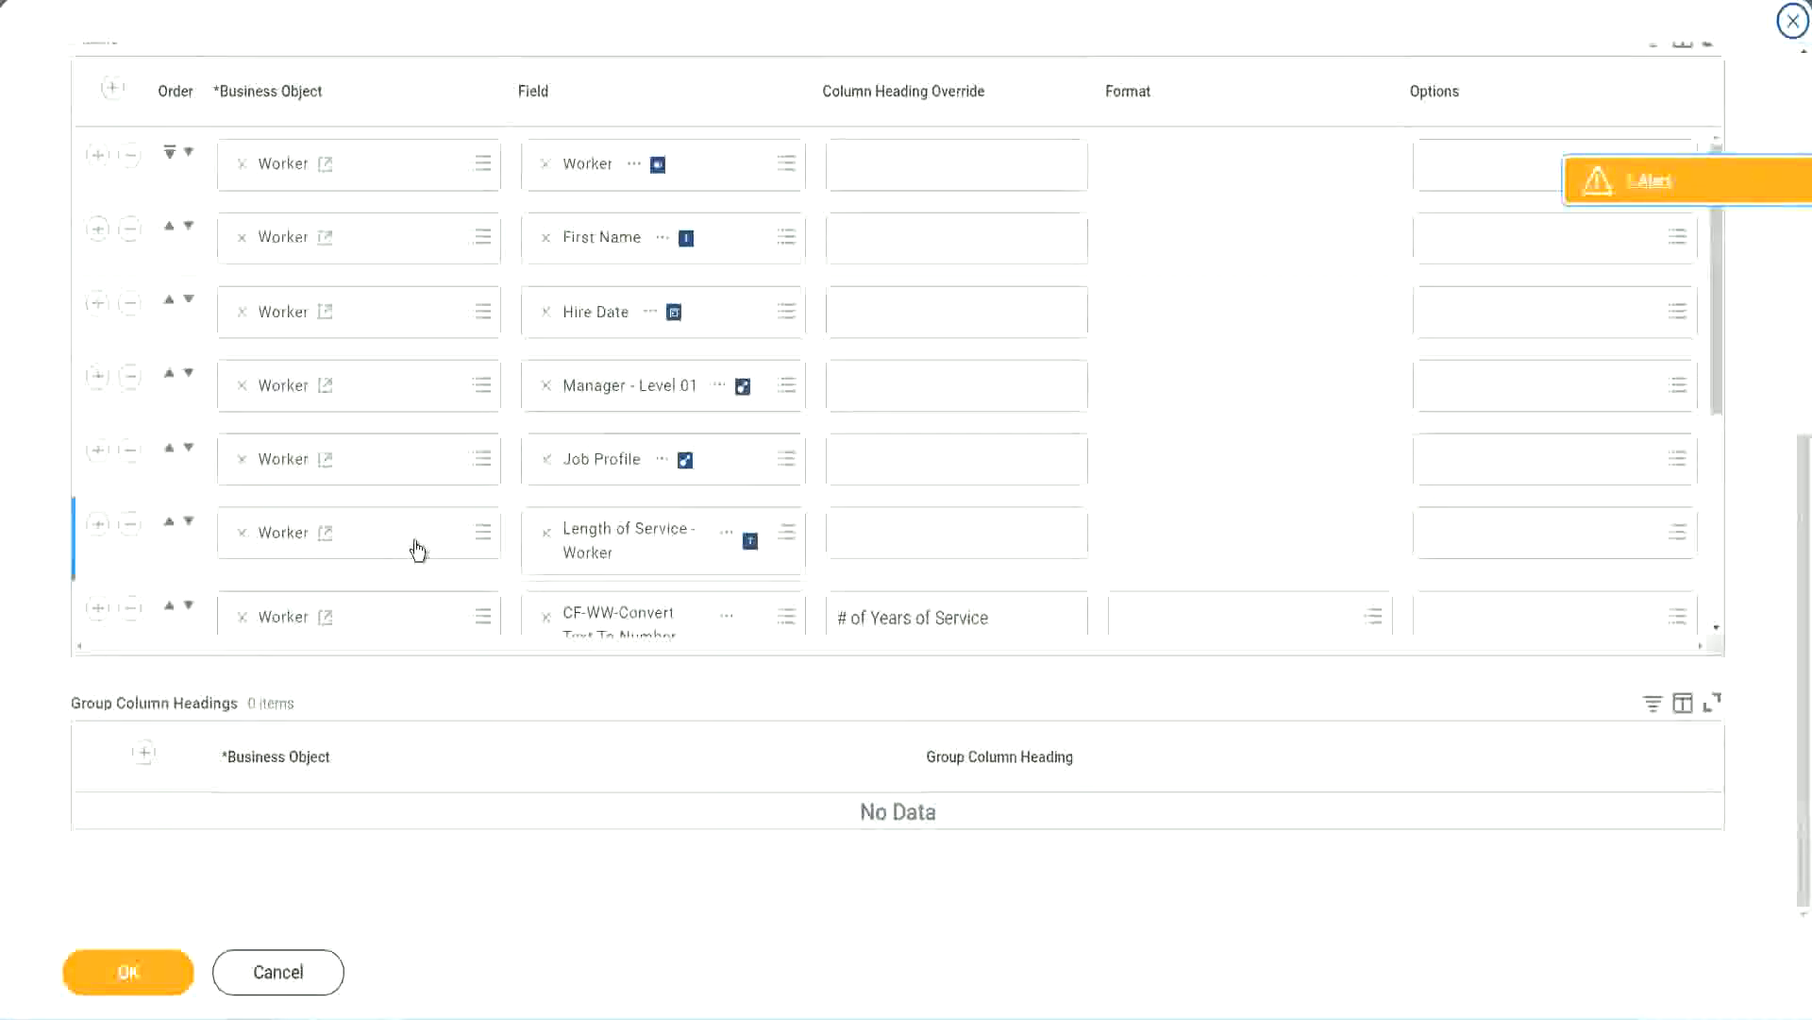
scroll(283, 570, "down", 4)
left_click(97, 505)
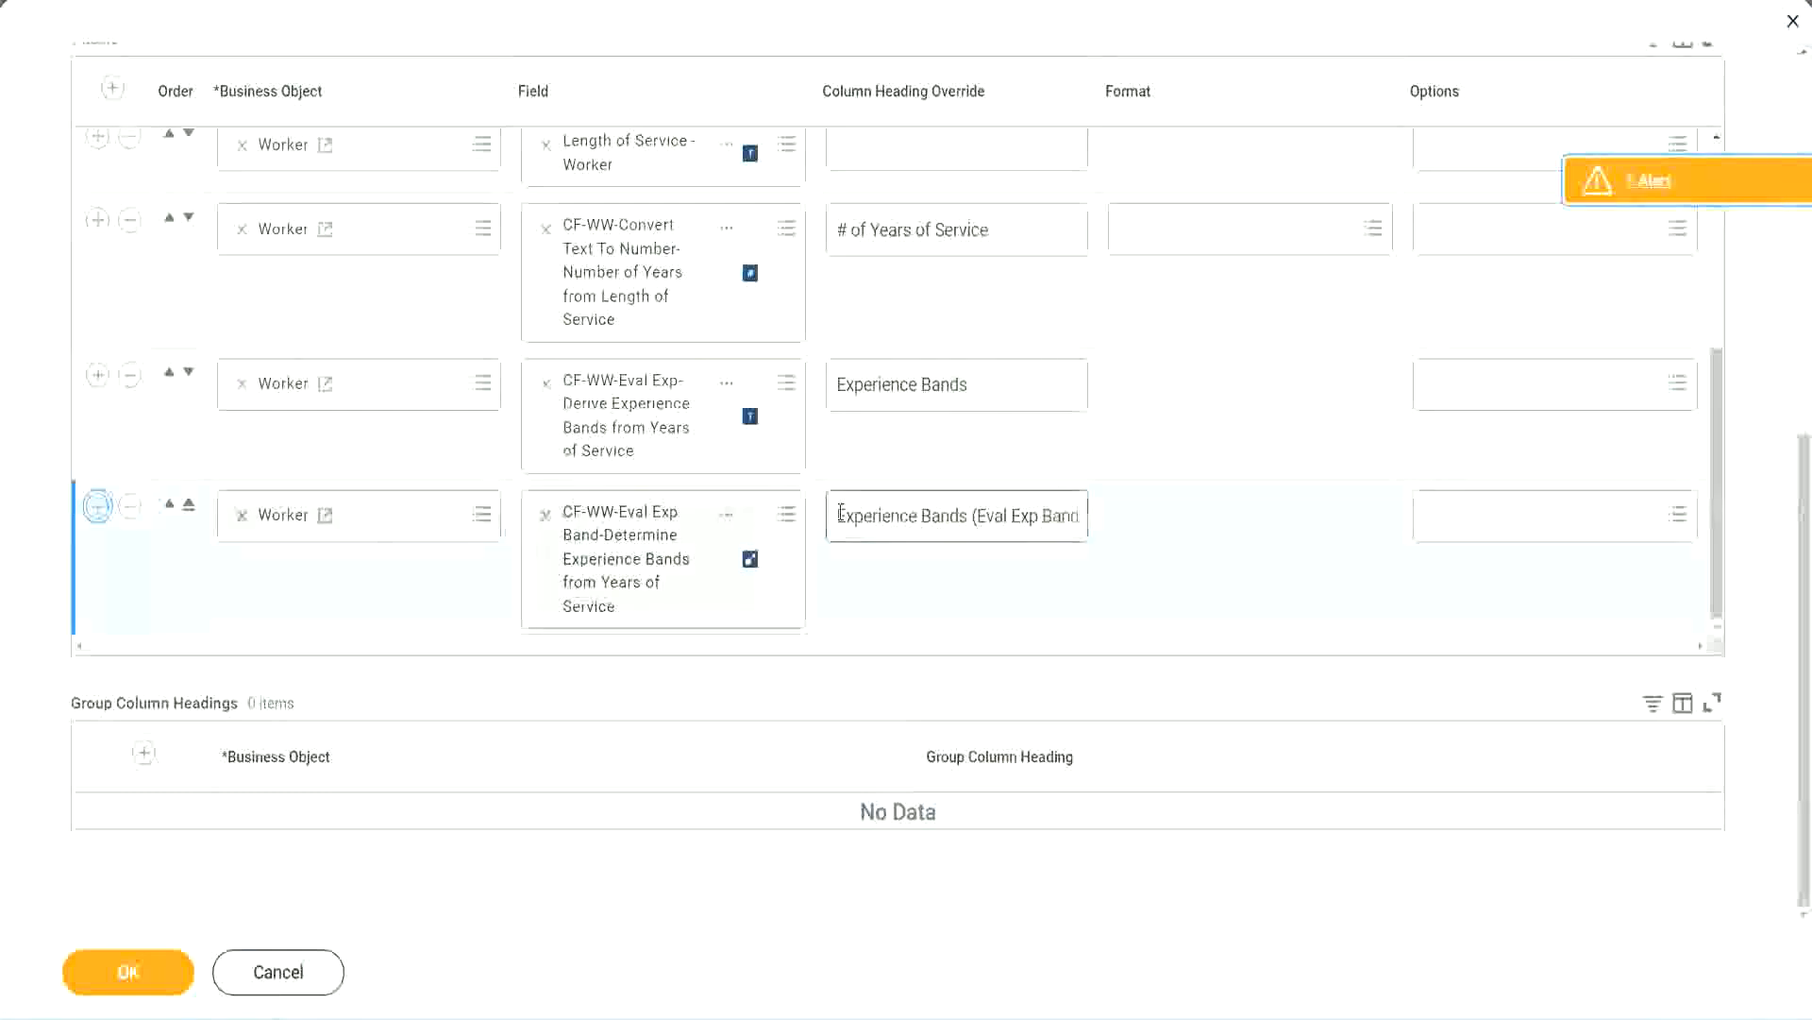
left_click(613, 600)
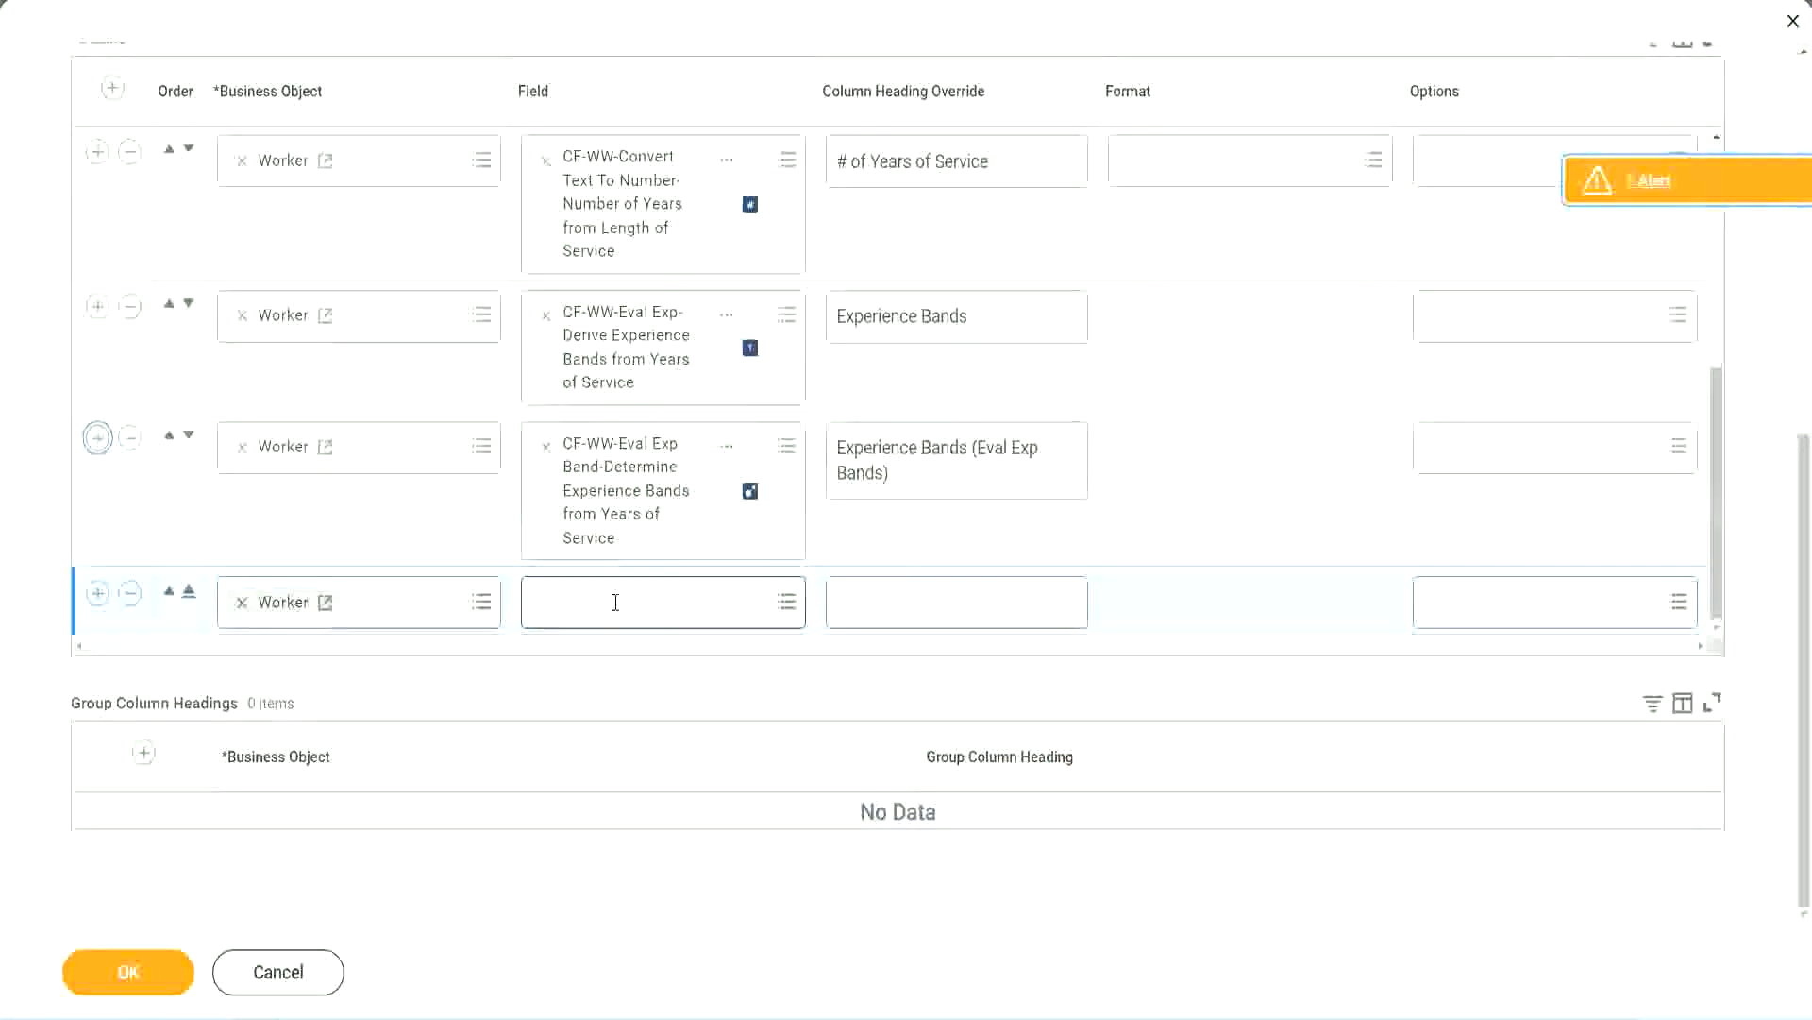
key("ctrl+v")
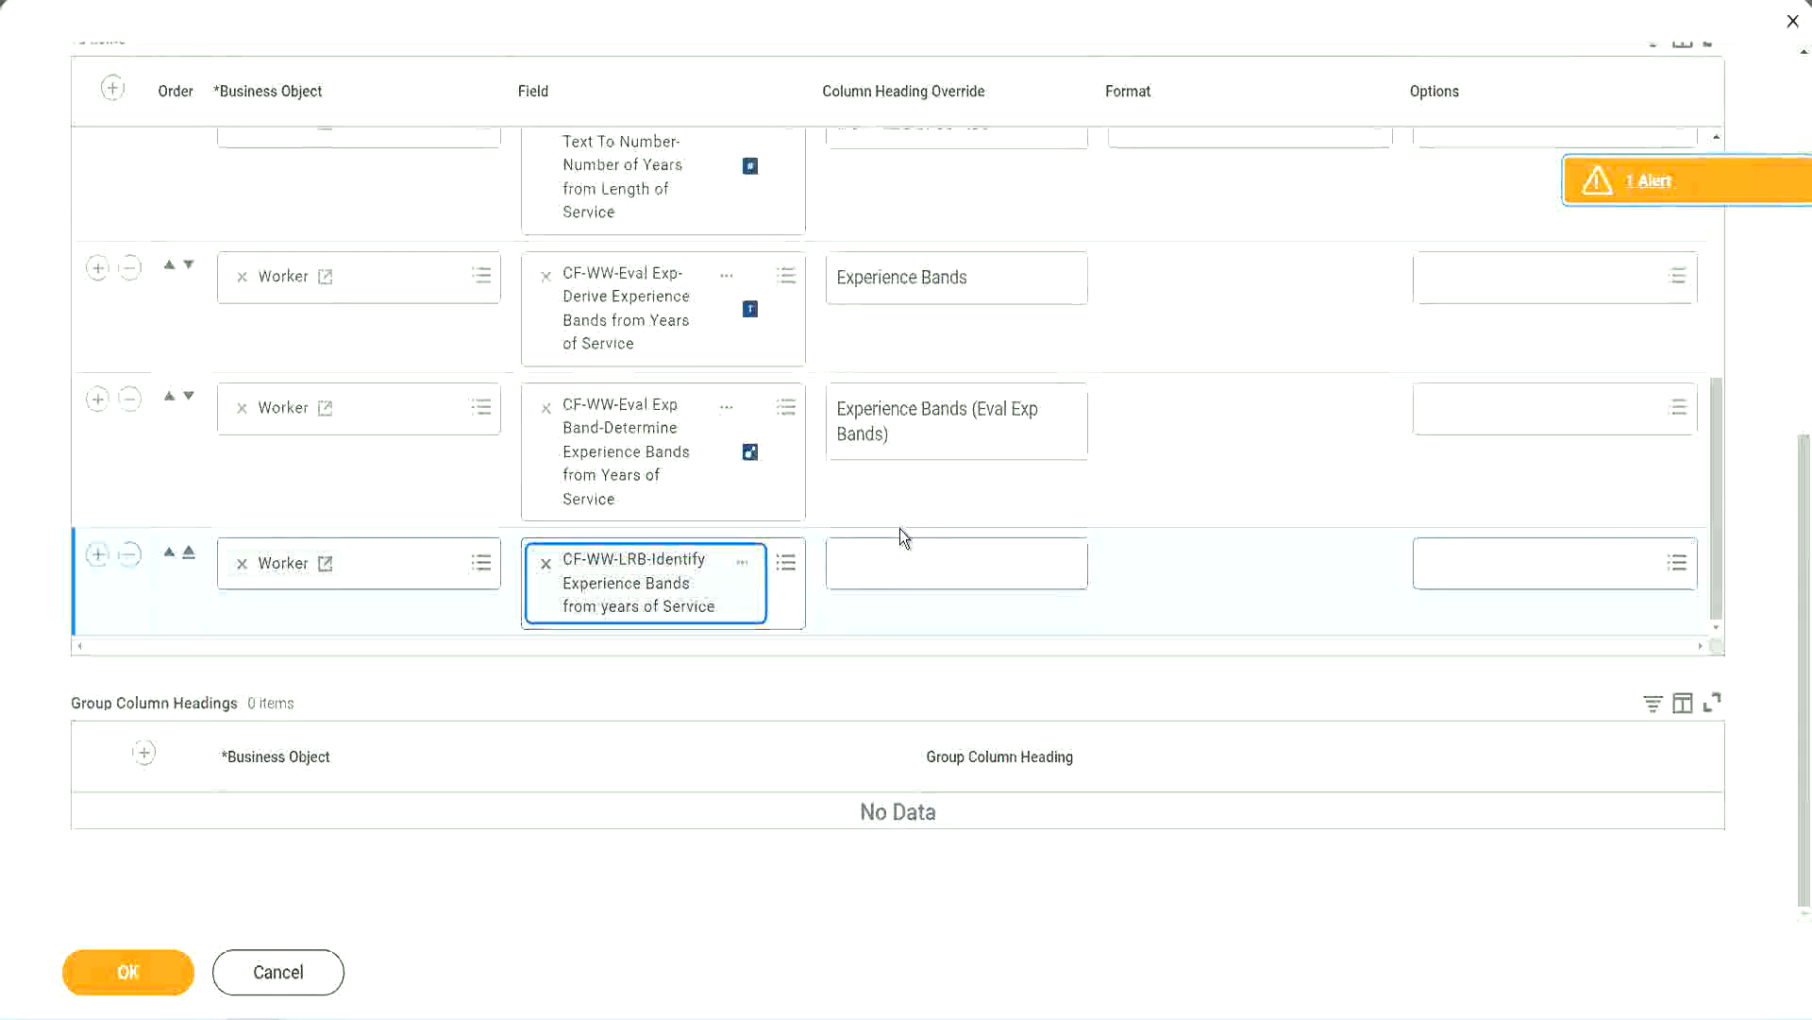
Set the new column's heading override to "Experience Bands (LRB)"
left_click(904, 550)
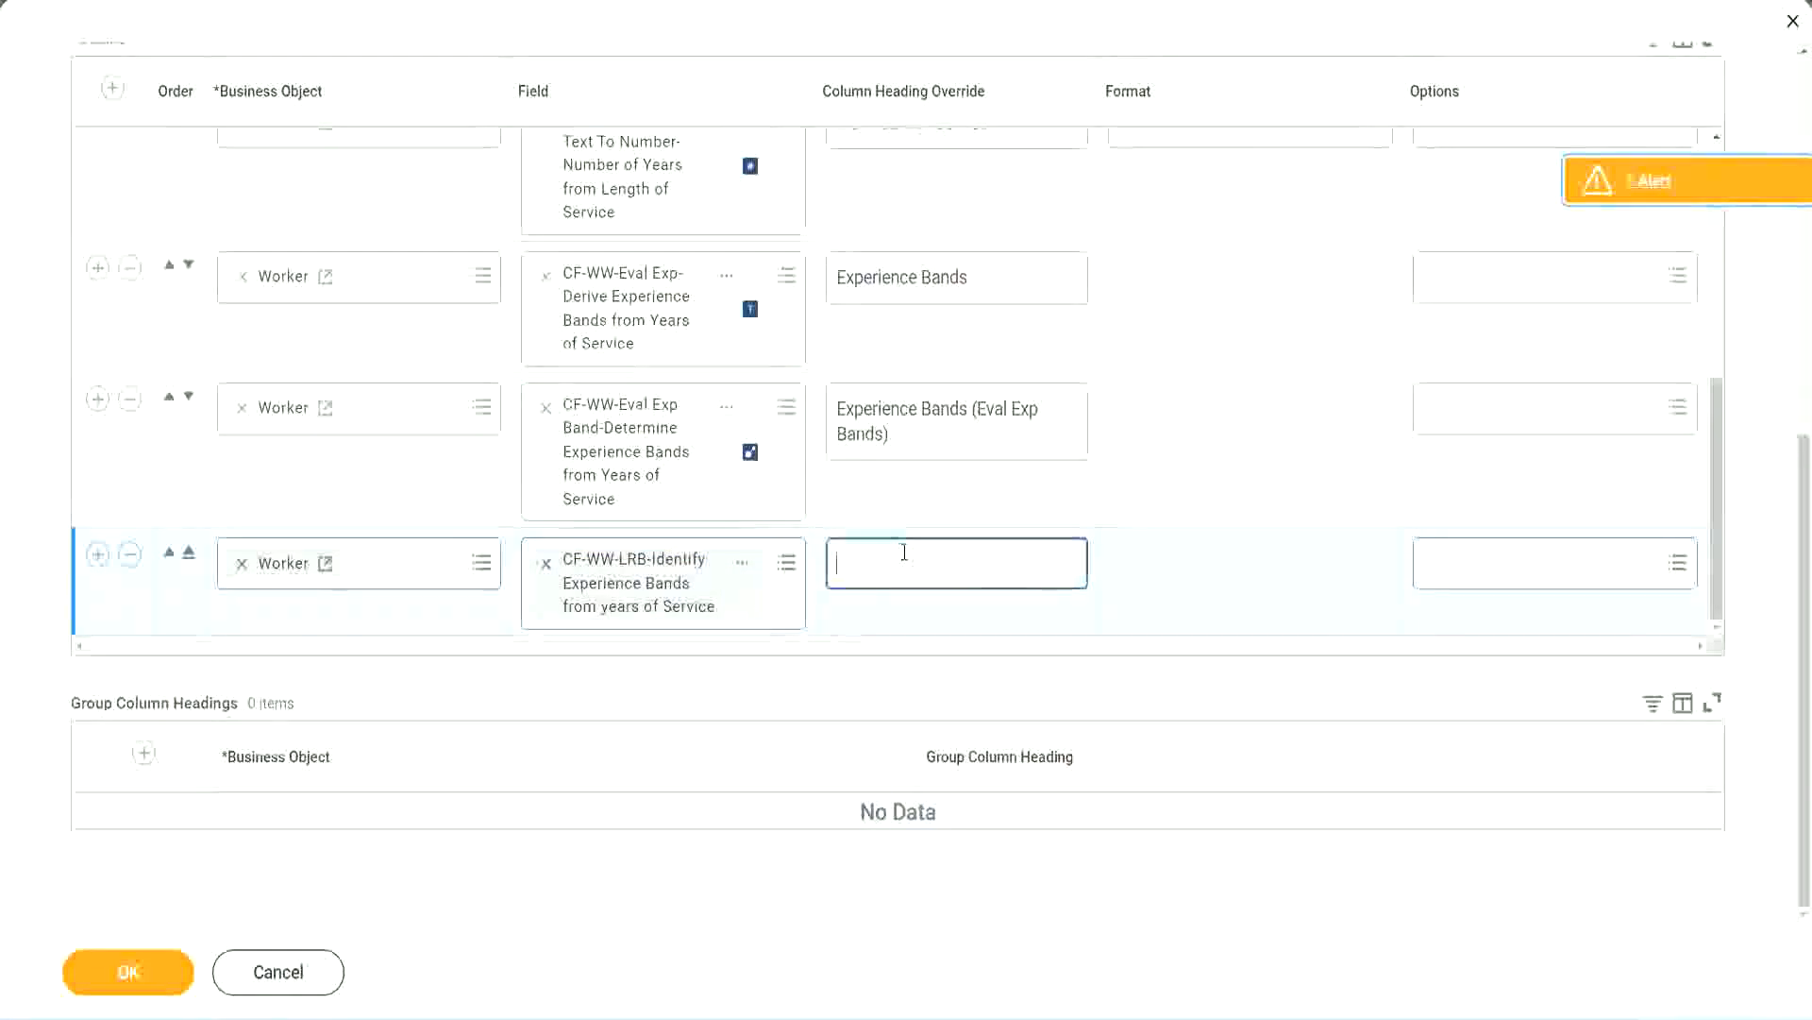
type("Ex")
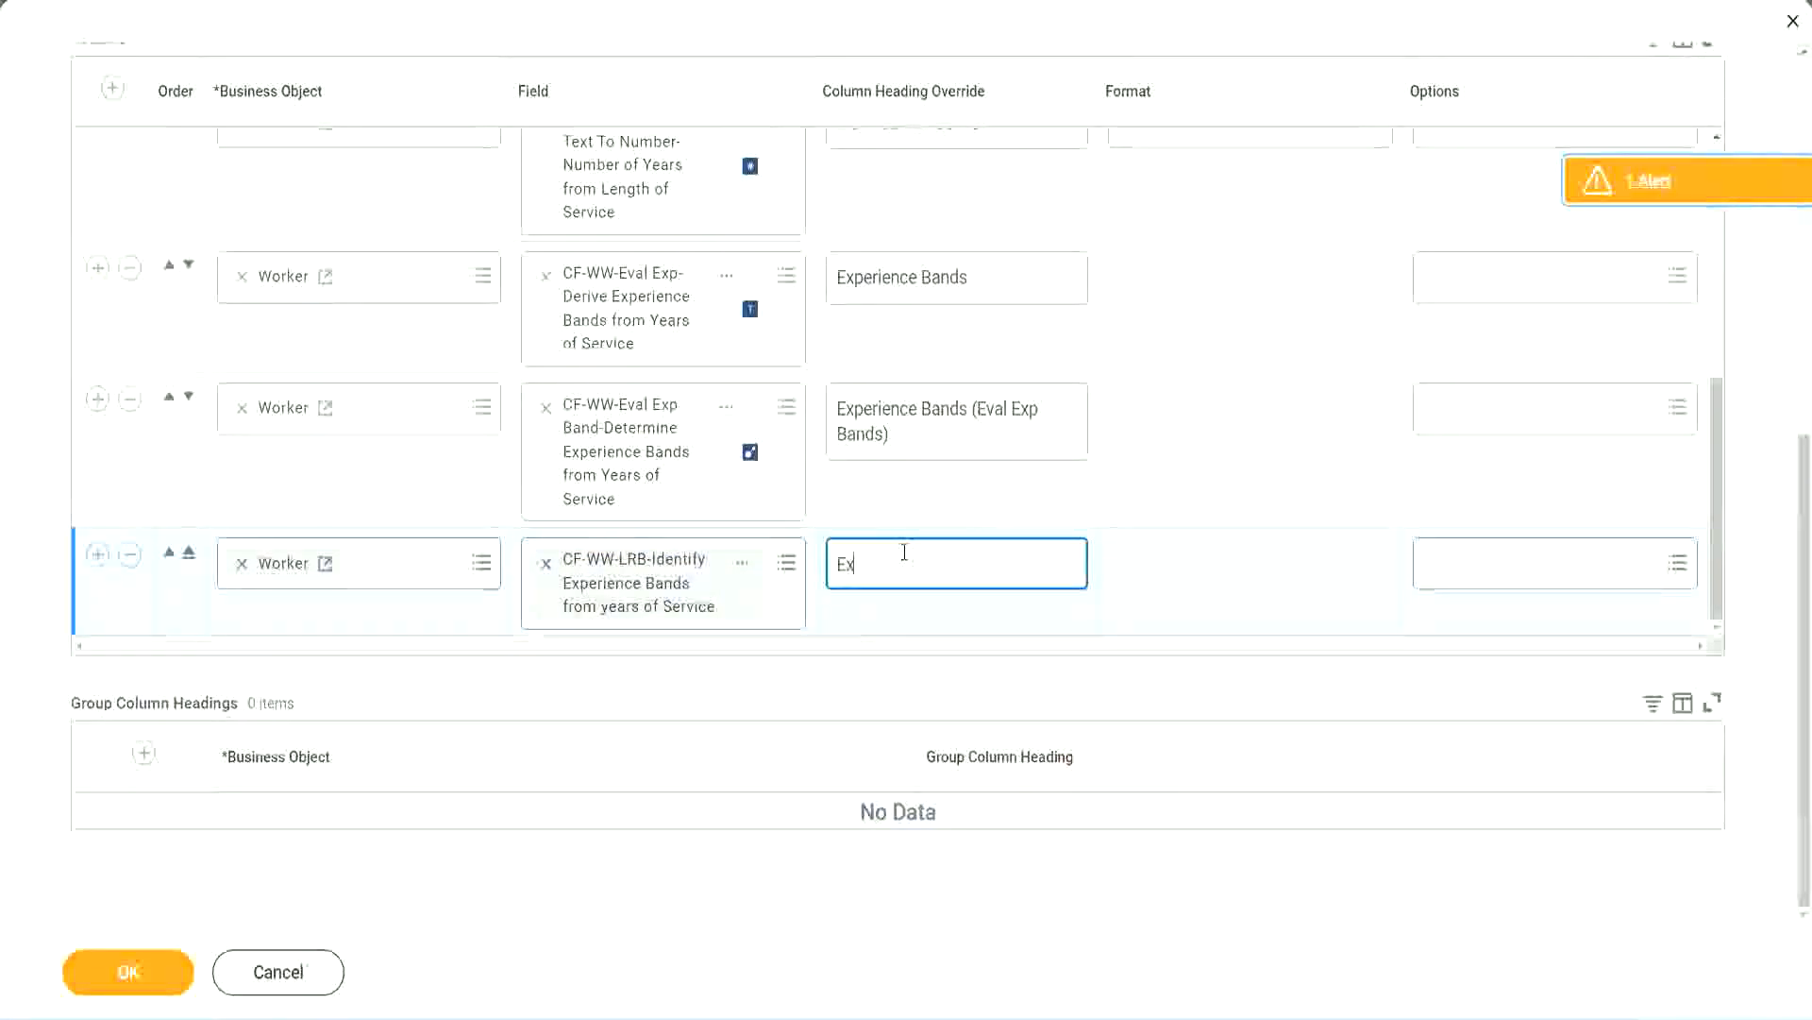
type("pernerice")
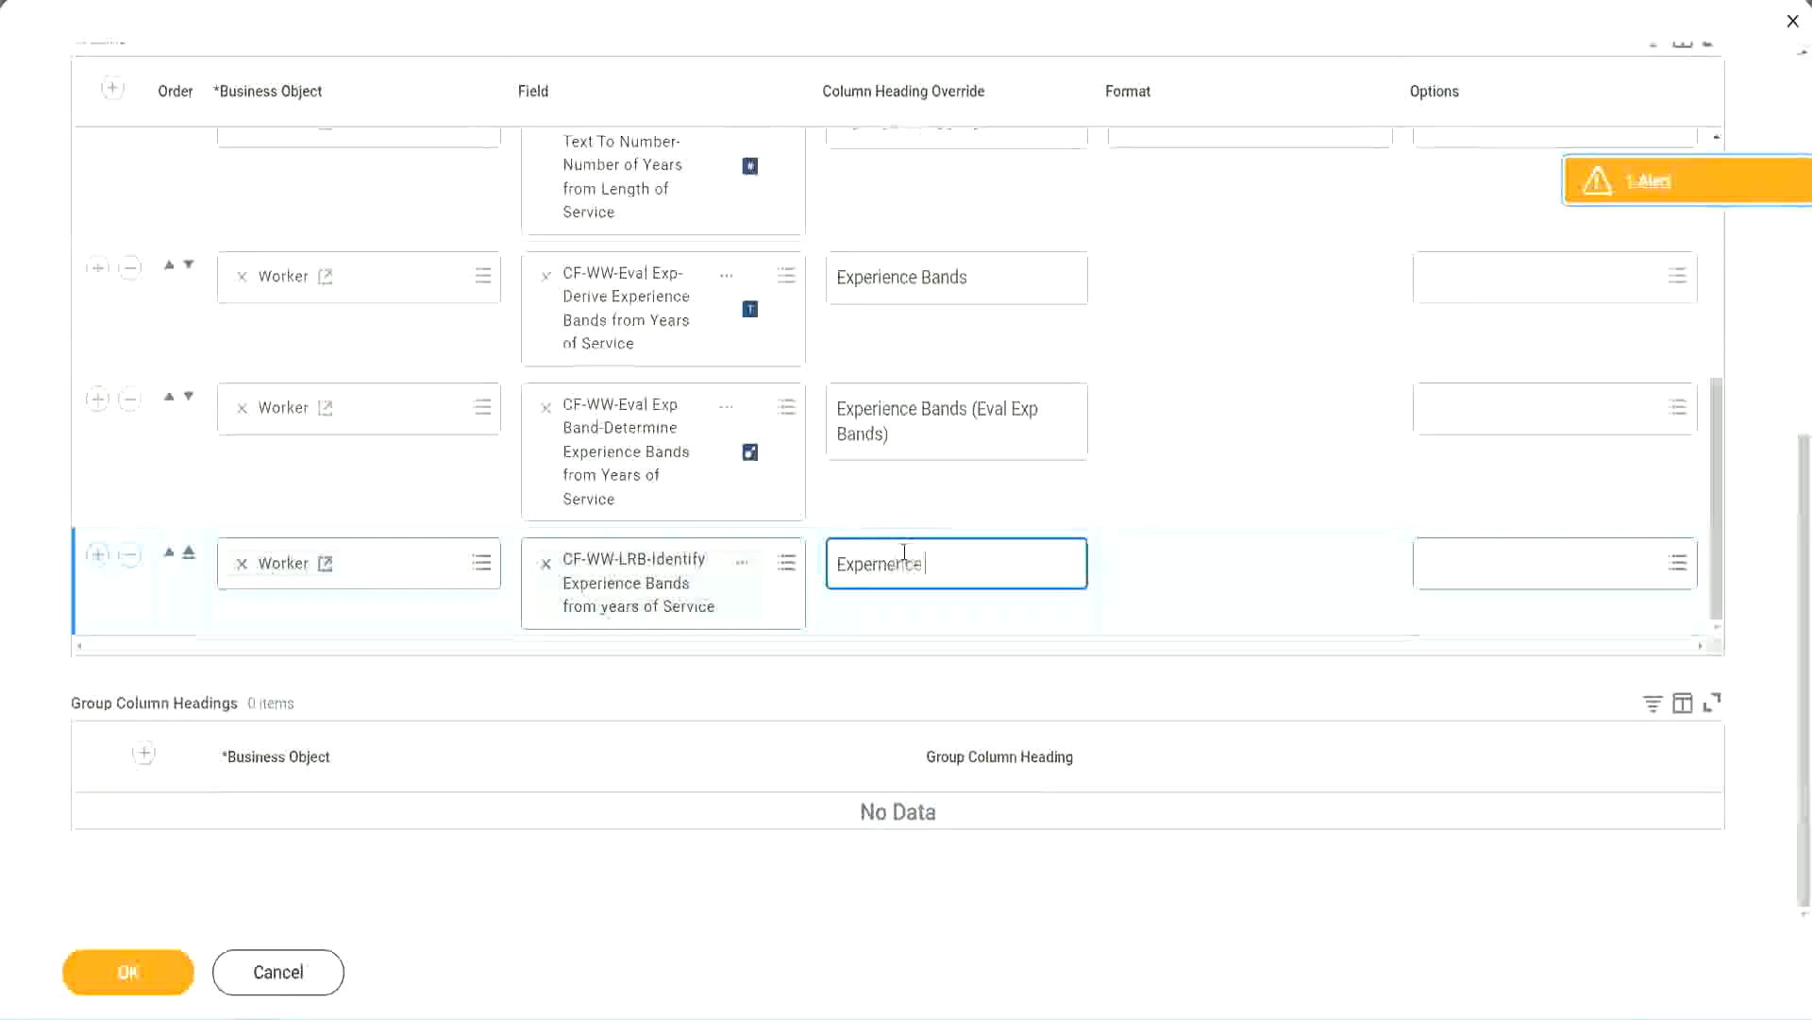
key("BackSpace")
key("BackSpace")
key("BackSpace")
key("BackSpace")
type("ience Bands")
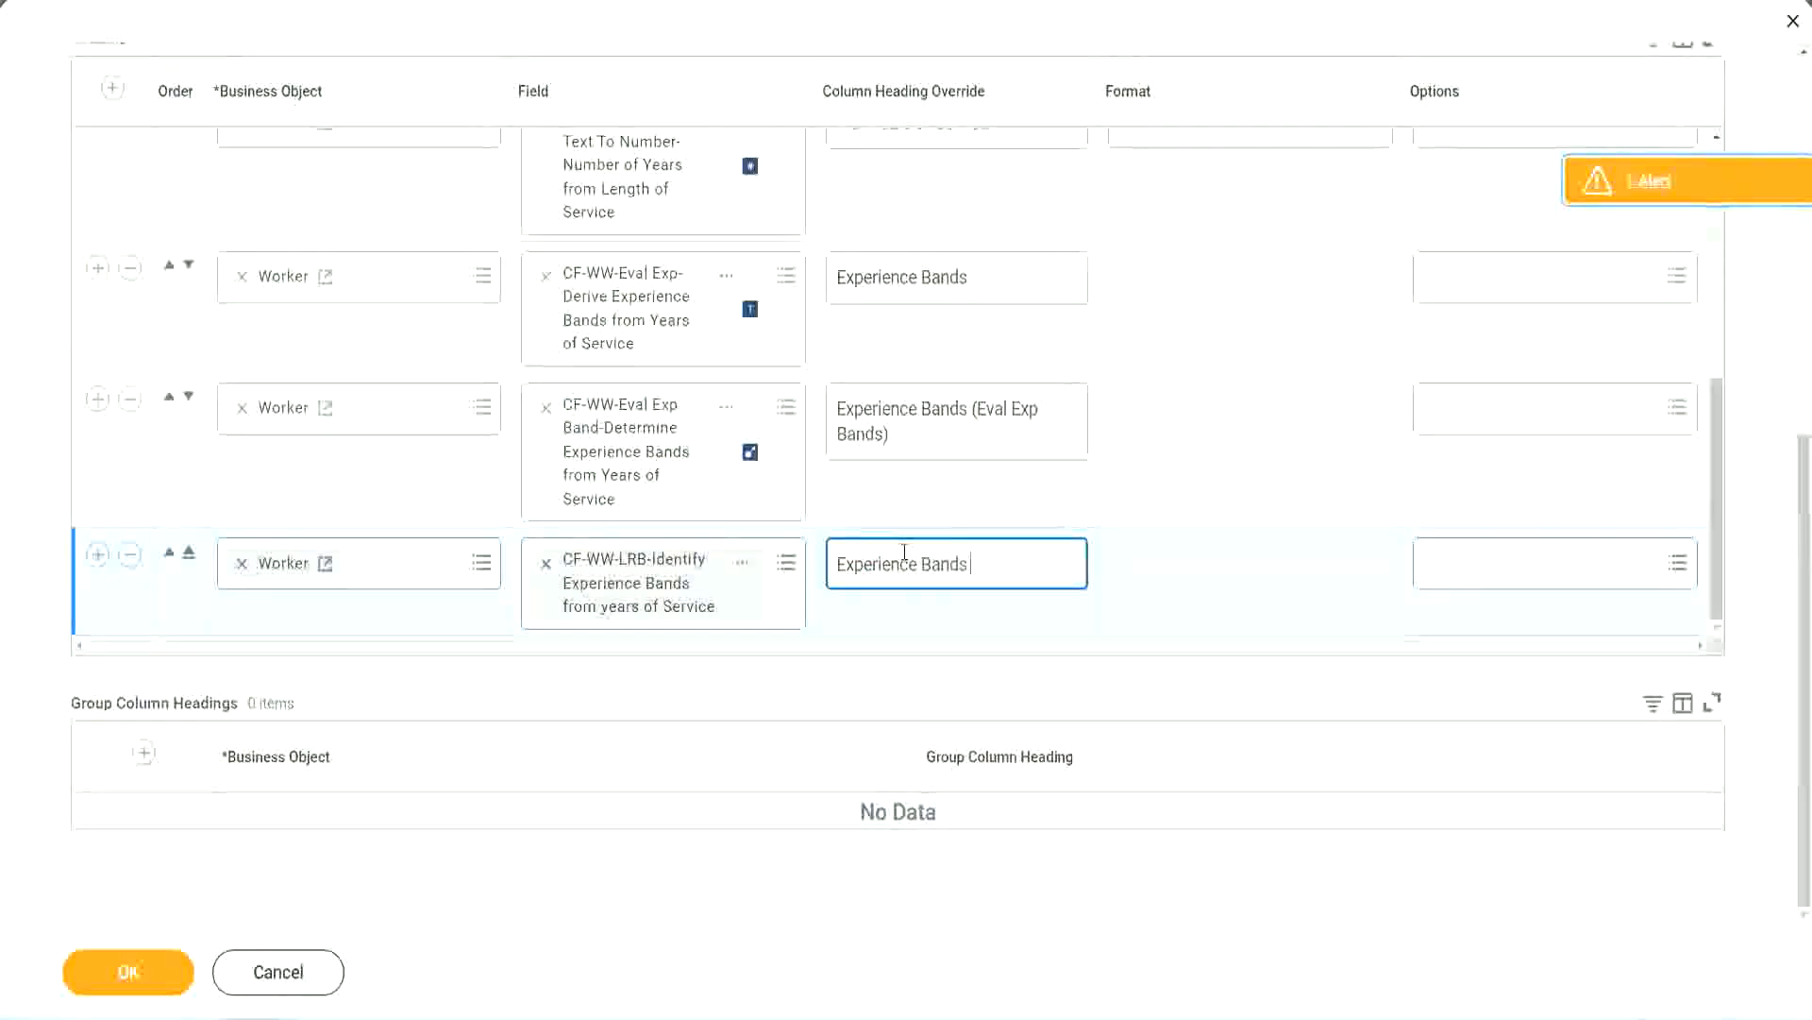
type(" (LRB)")
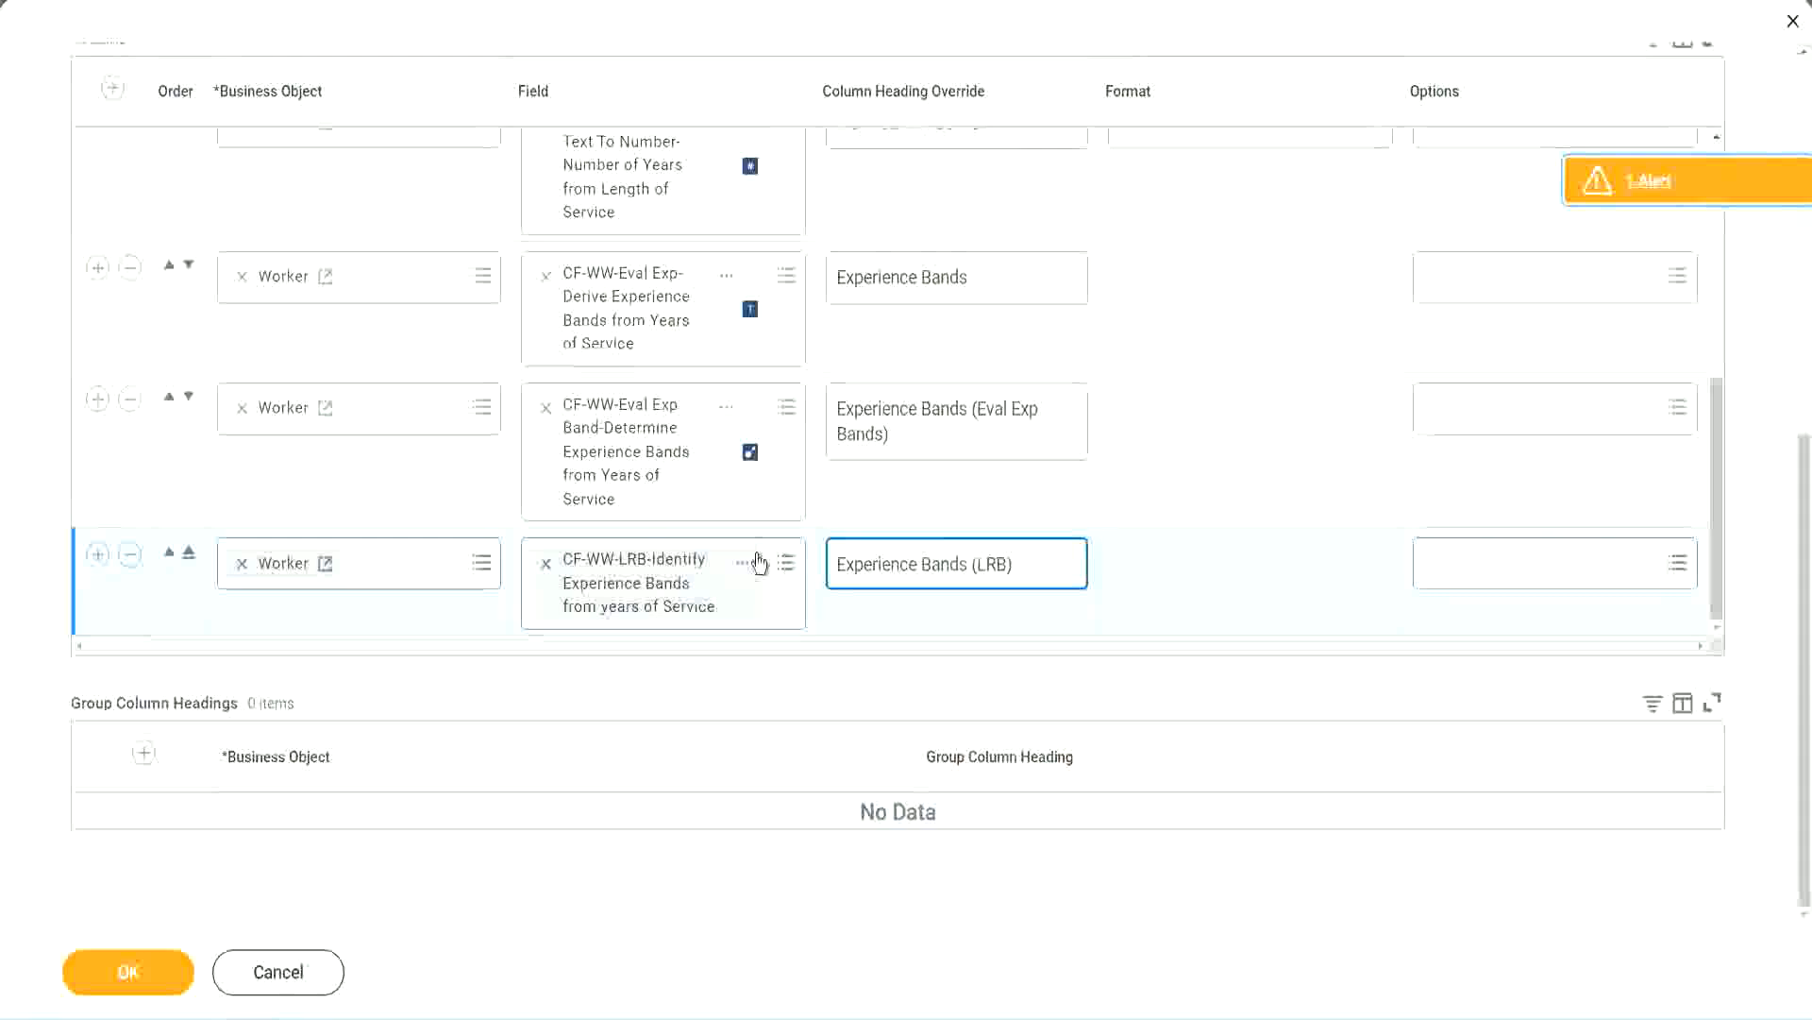
Save the report changes and run WW Employee Details with the worker type prompts left blank
left_click(161, 993)
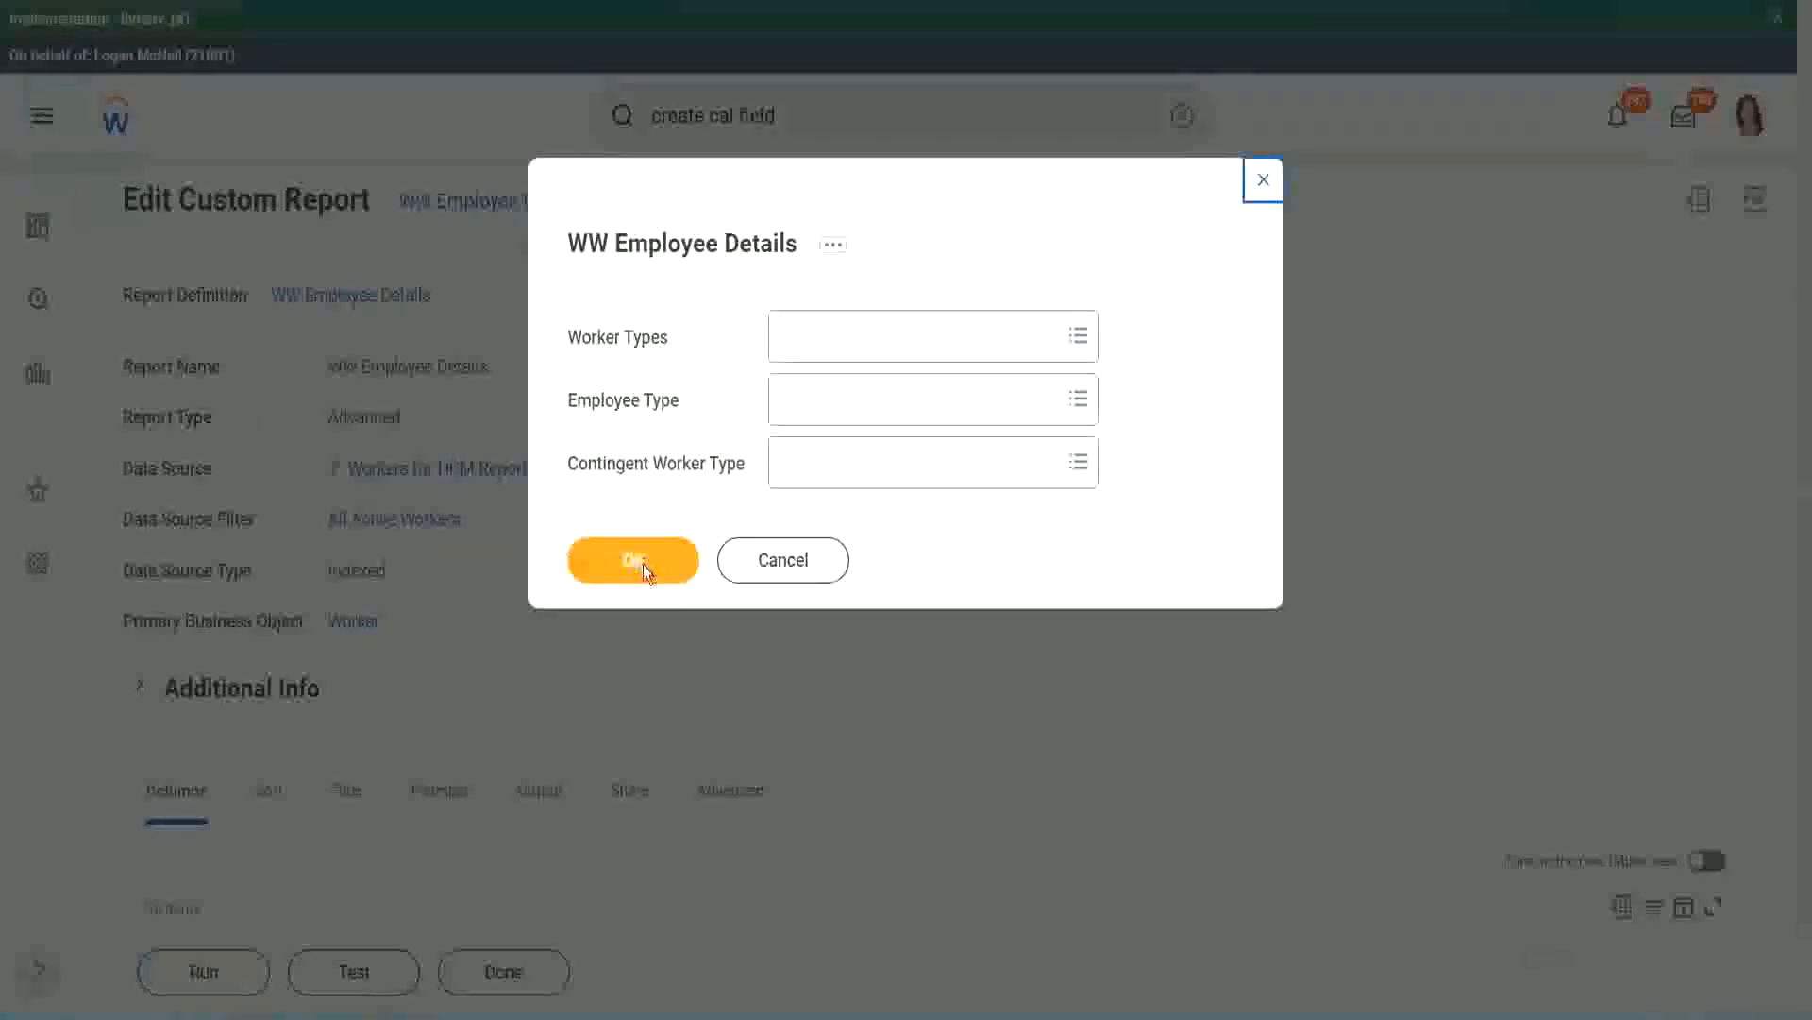
left_click(643, 564)
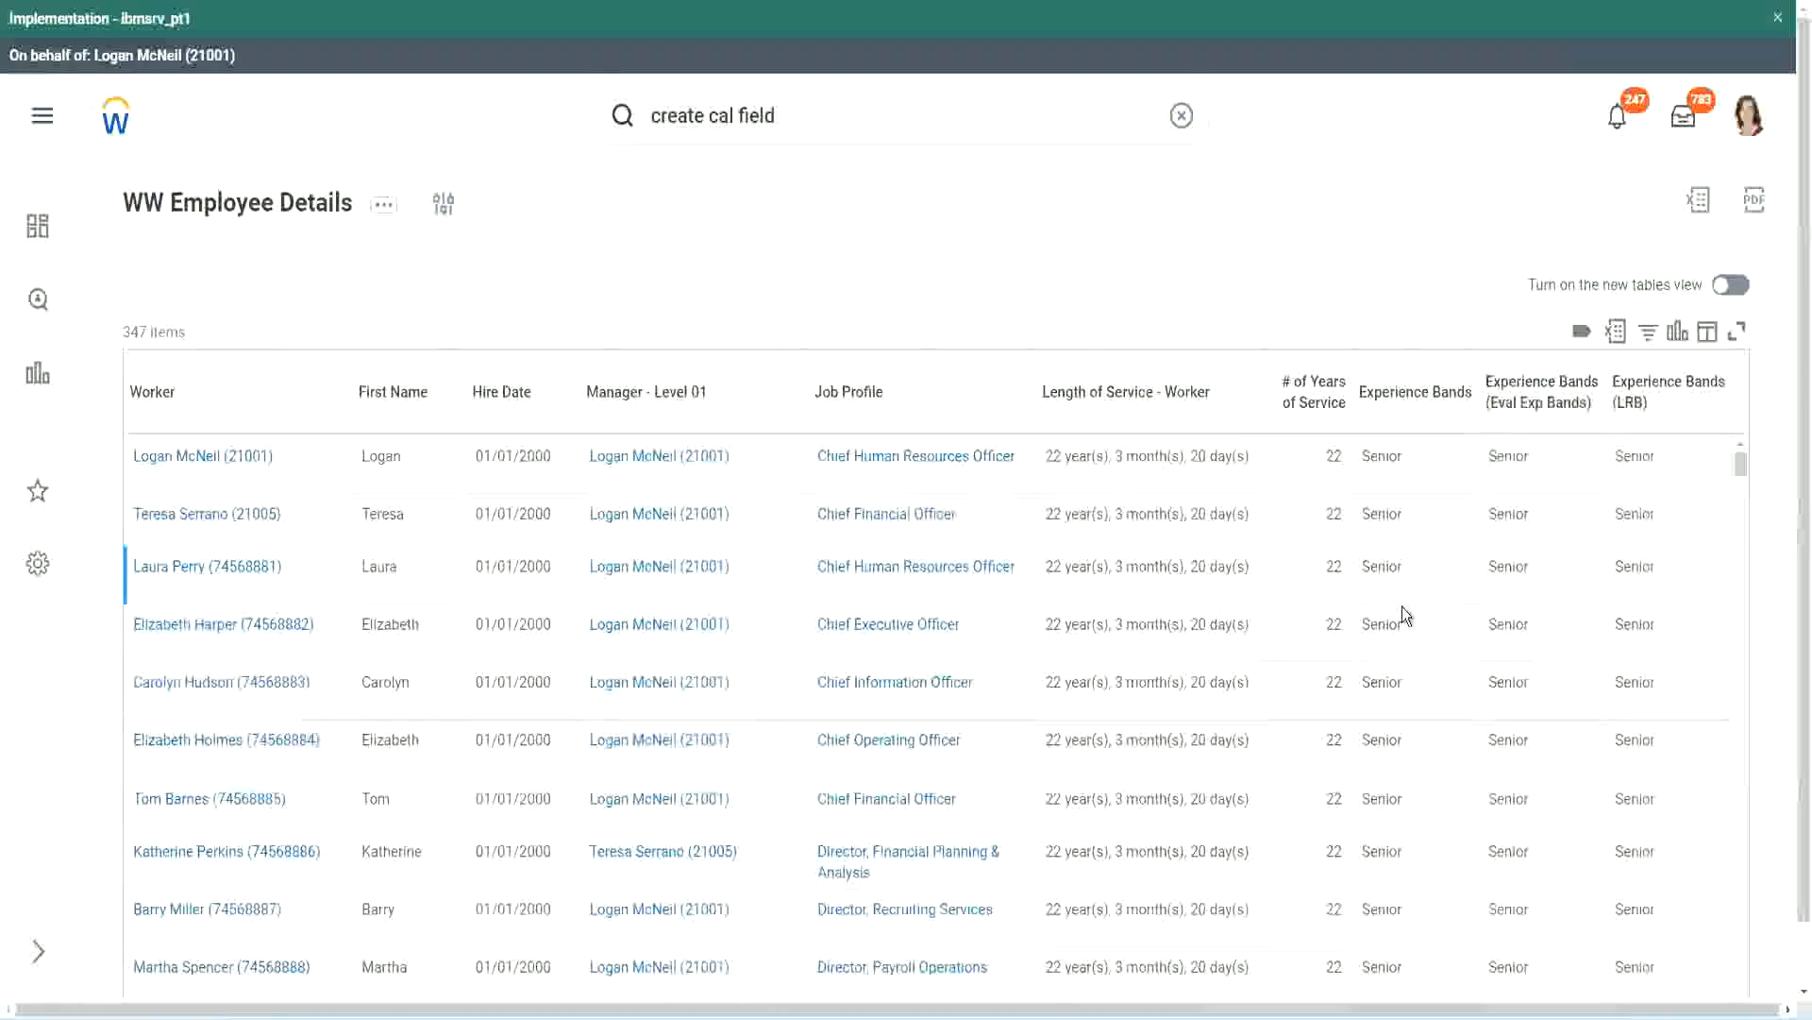
Compare the three Experience Bands columns with each worker's years of service across the report rows
double_click(1387, 457)
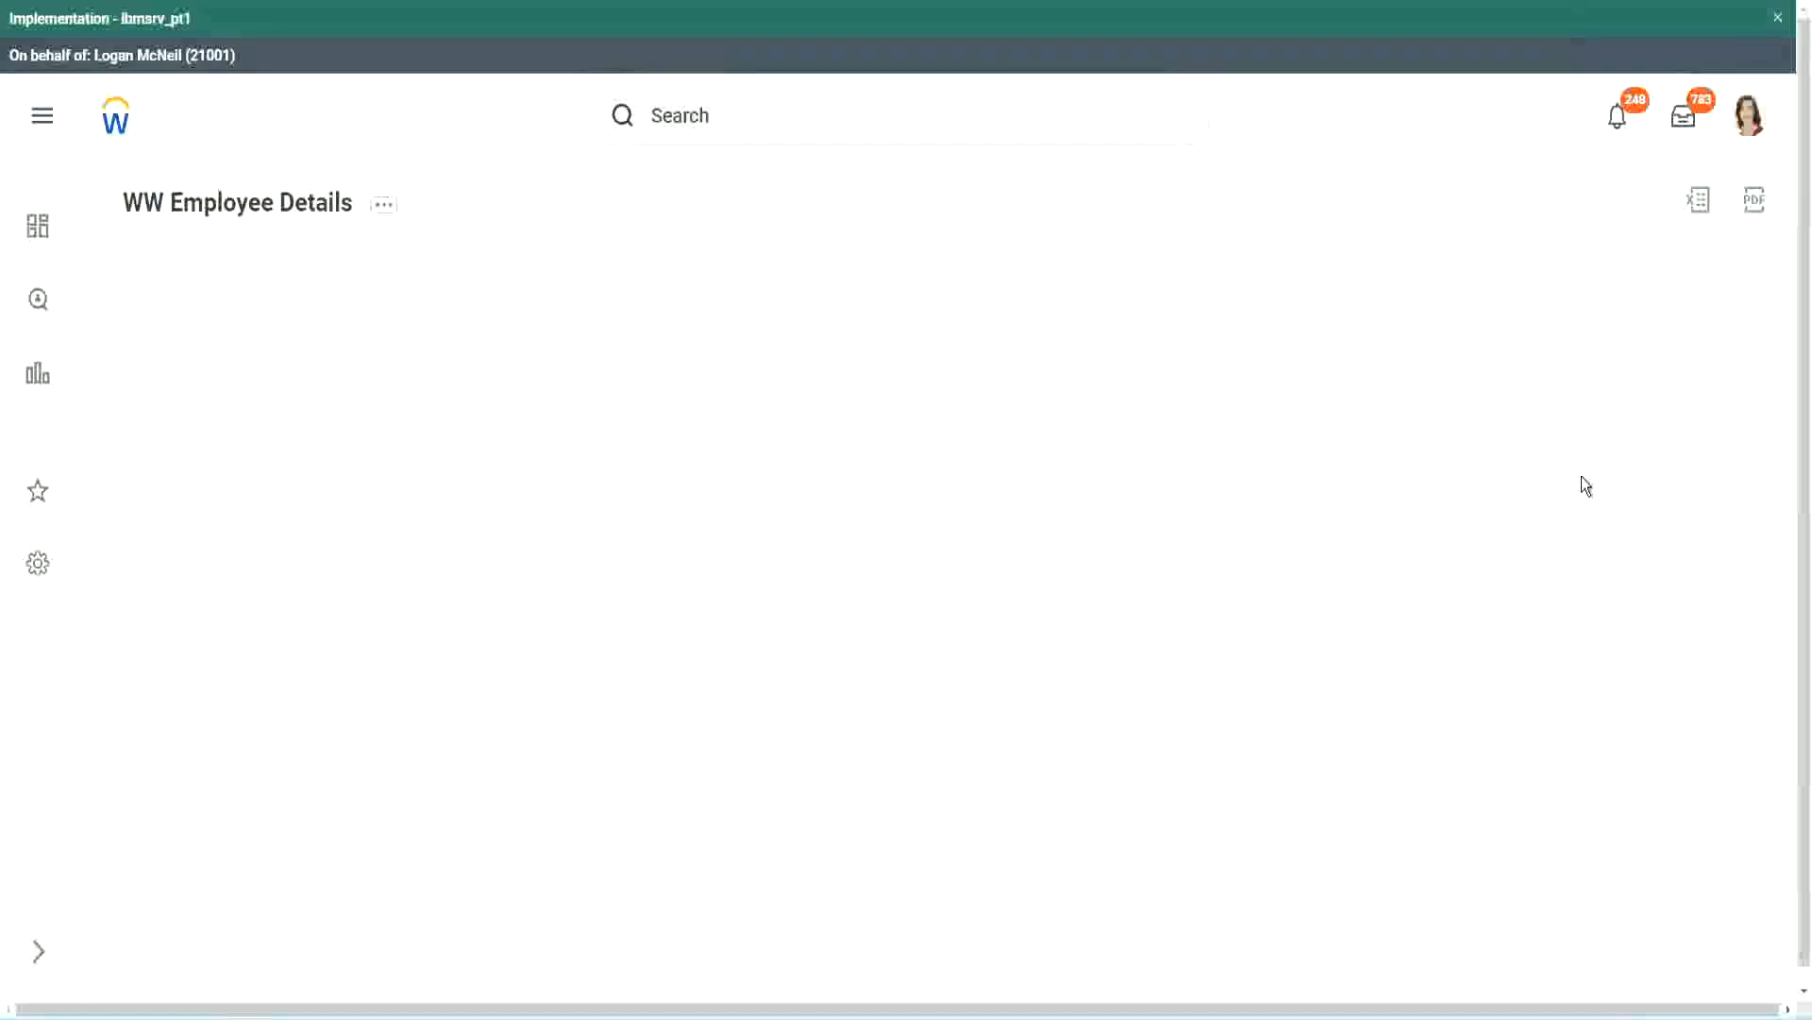
scroll(1575, 528, "down", 10)
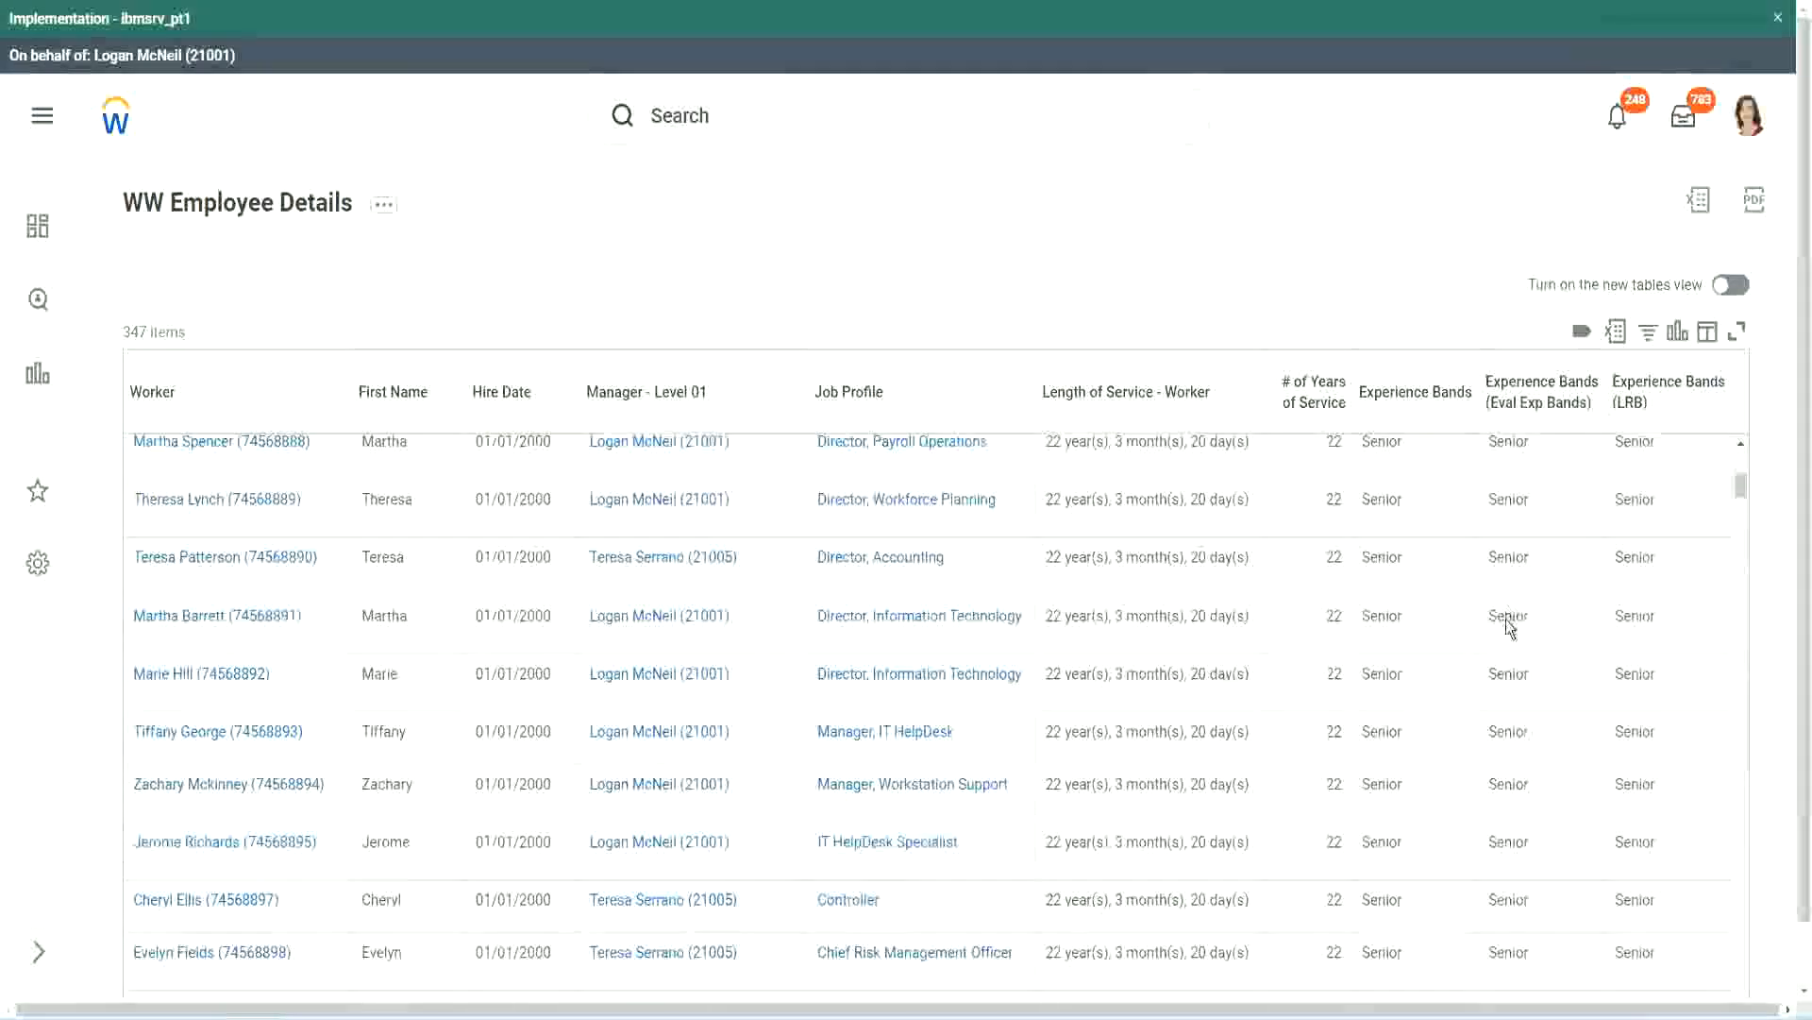
scroll(1504, 646, "down", 3)
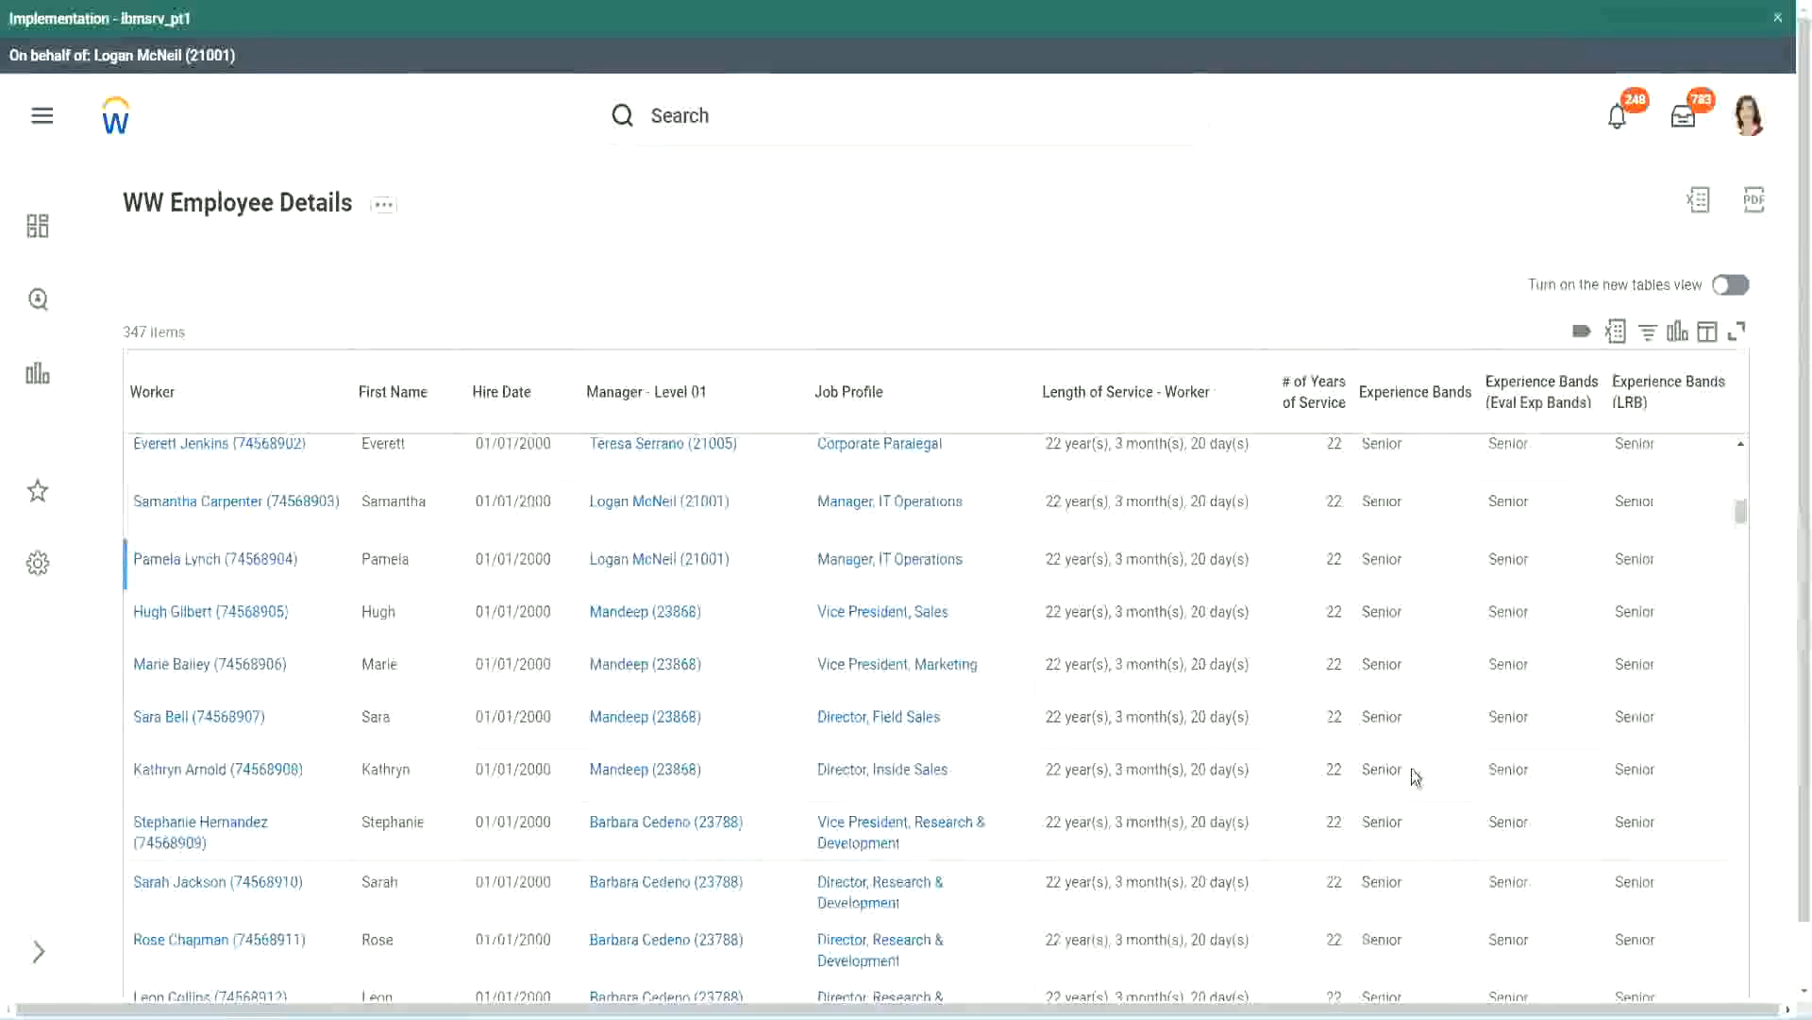
left_click(1416, 776)
scroll(1412, 840, "down", 3)
left_click(1418, 670)
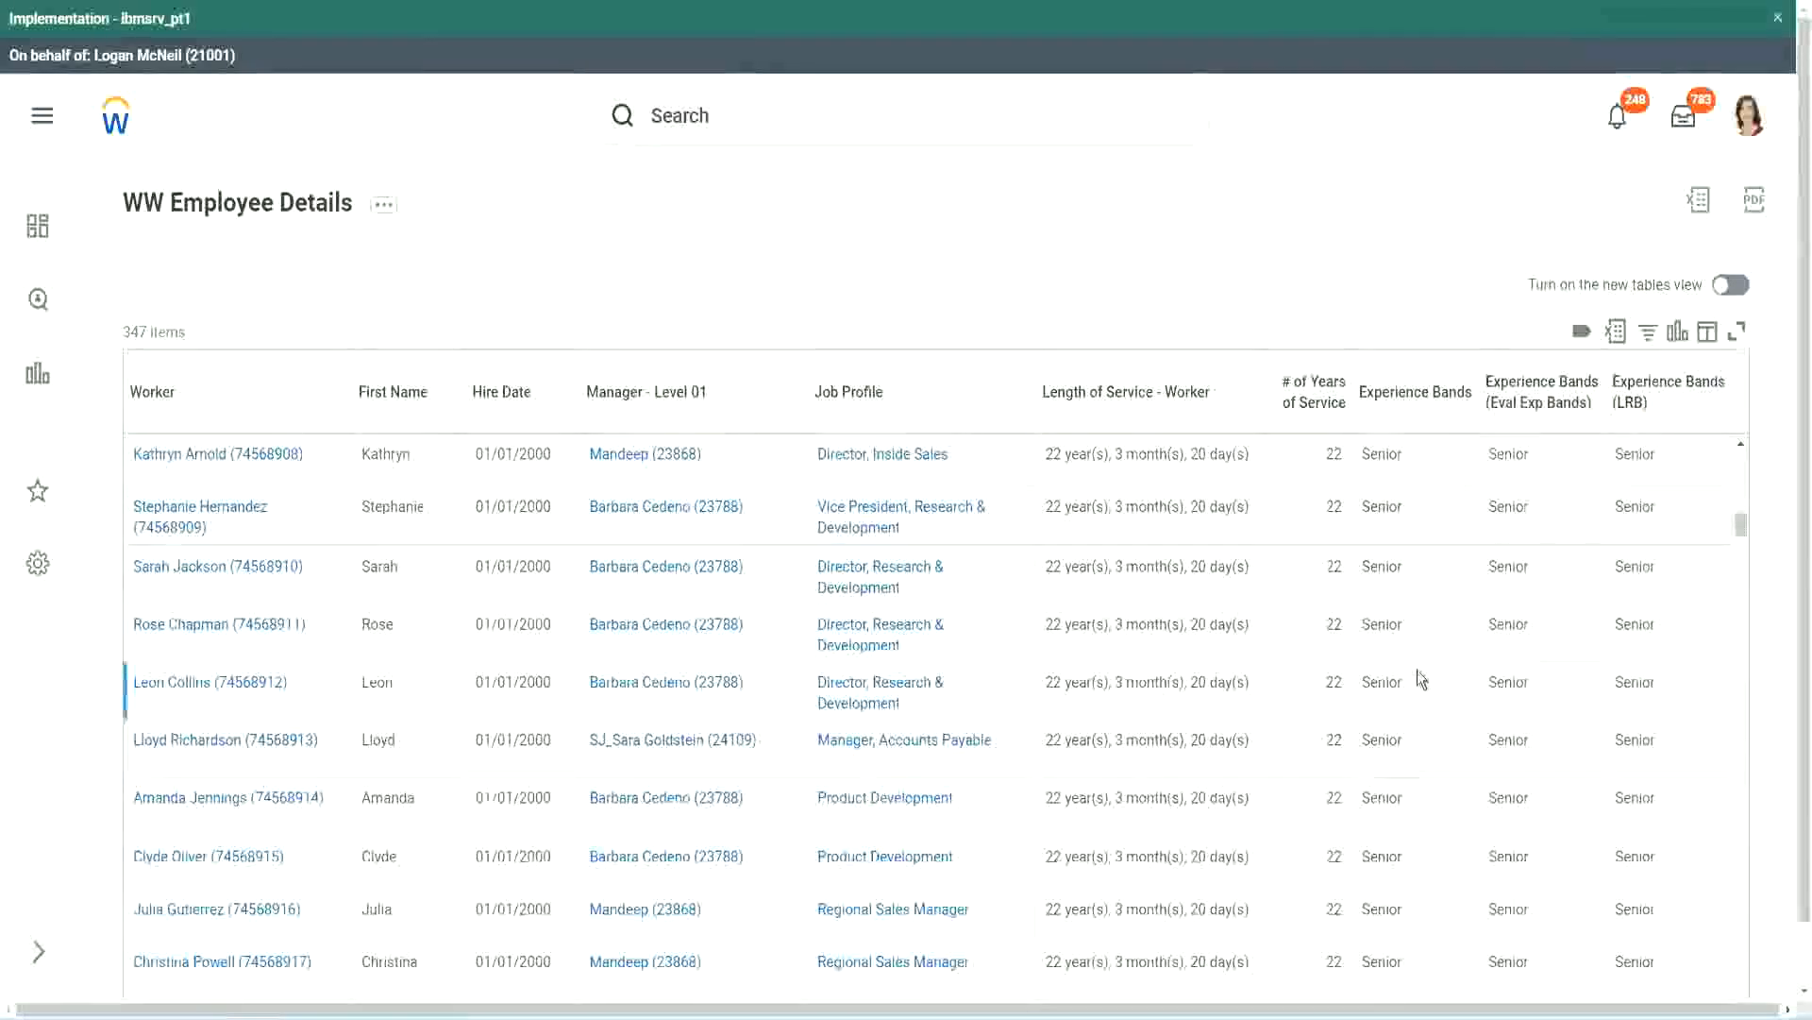
scroll(1418, 670, "down", 1)
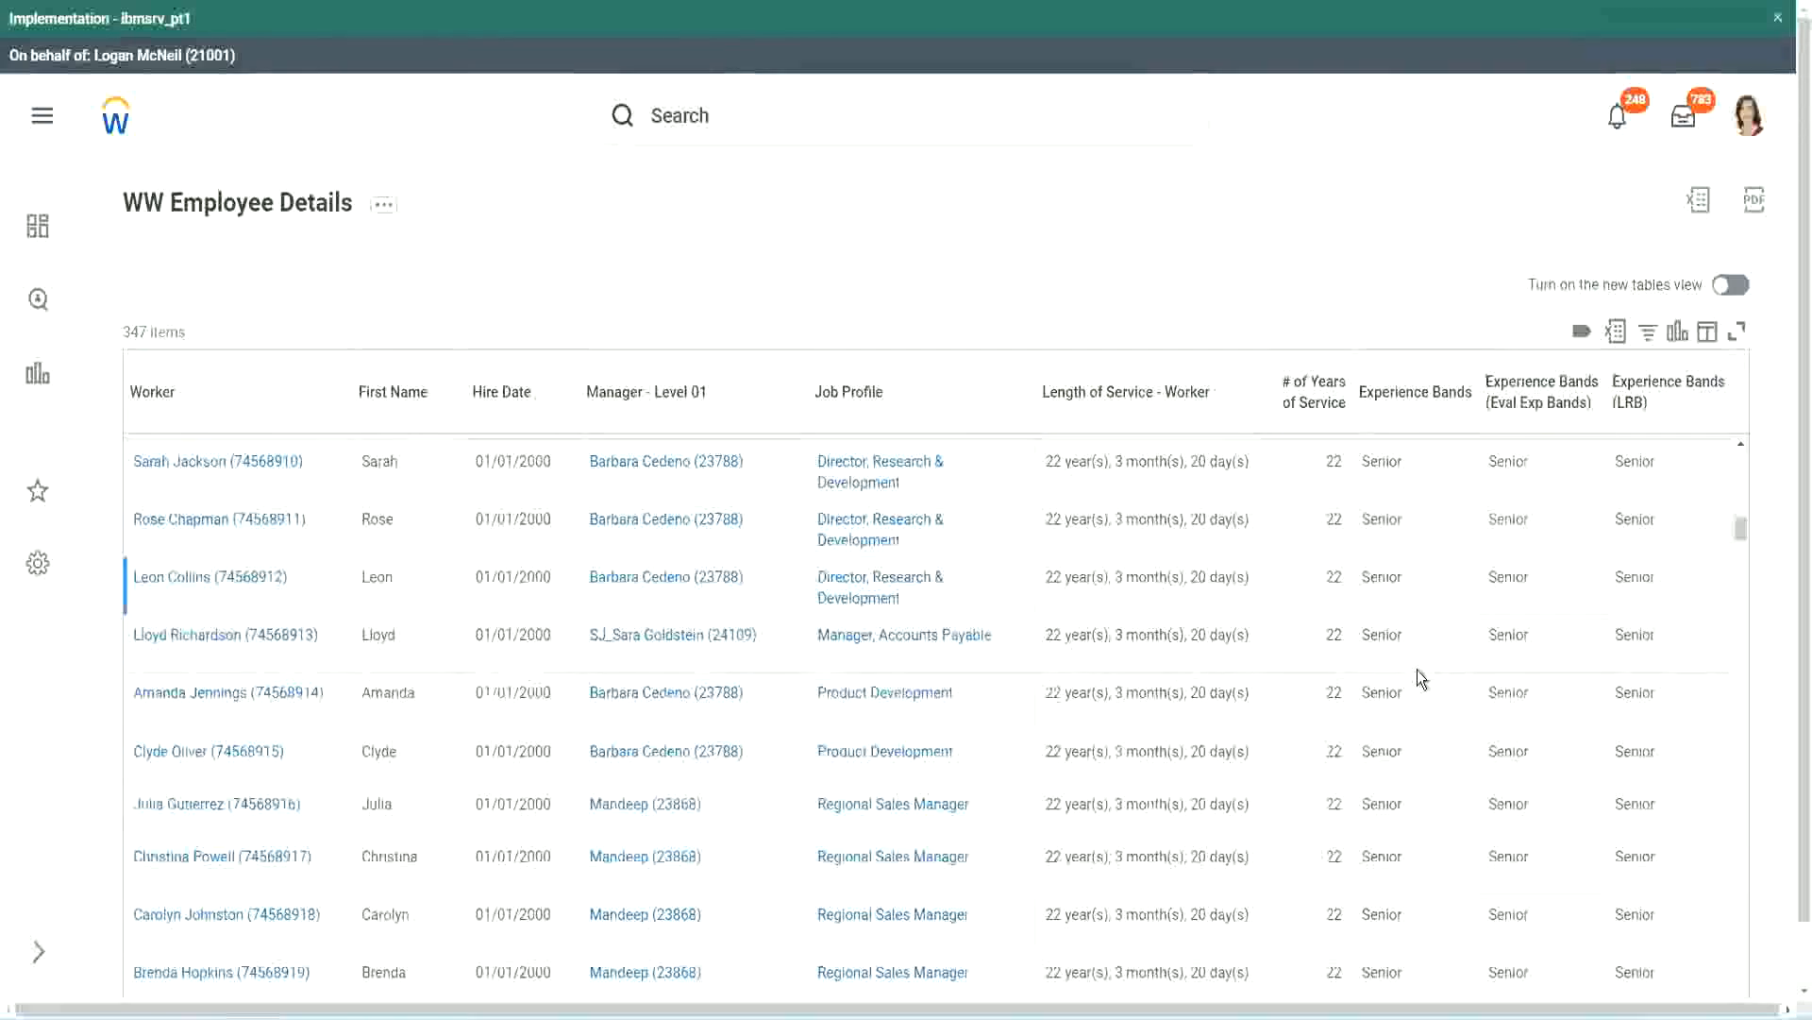